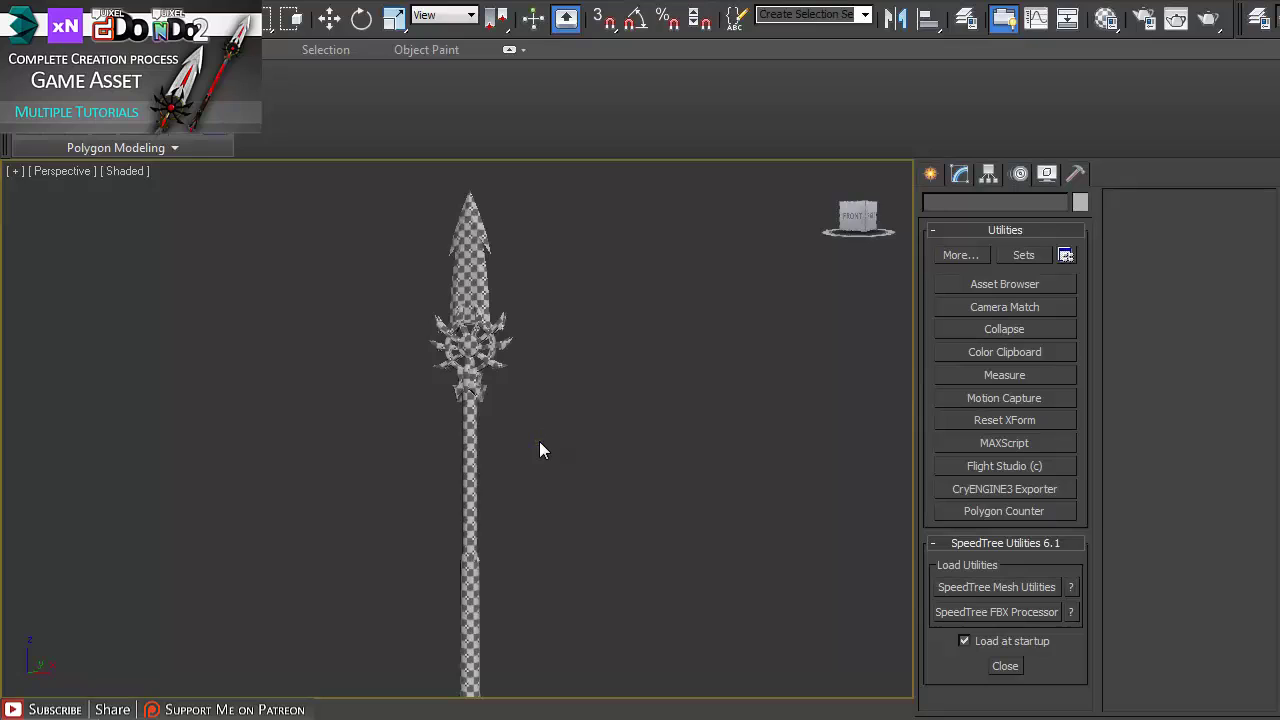
Step: Clone the BattleStick1 spear as an independent copy named BattleStick002
scroll(610, 428, "up", 2)
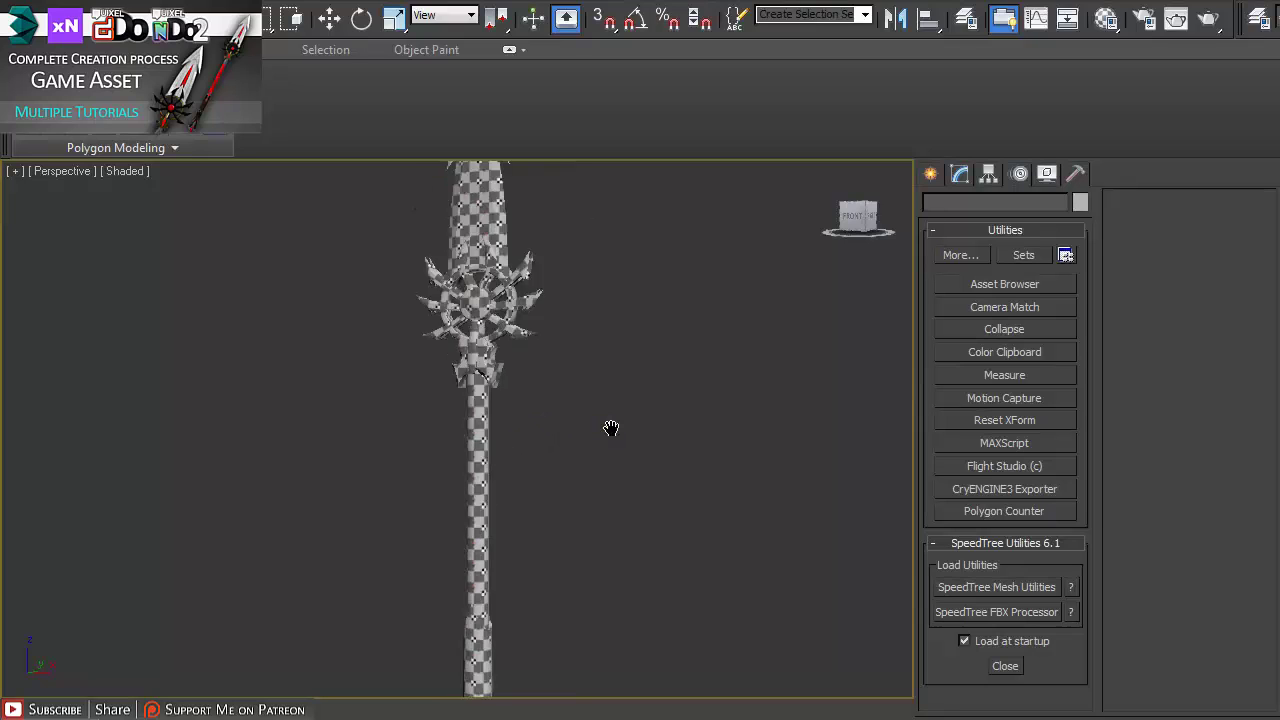
scroll(606, 428, "down", 3)
middle_click_drag(601, 428, 662, 417, "alt")
scroll(568, 432, "up", 3)
scroll(672, 390, "down", 2)
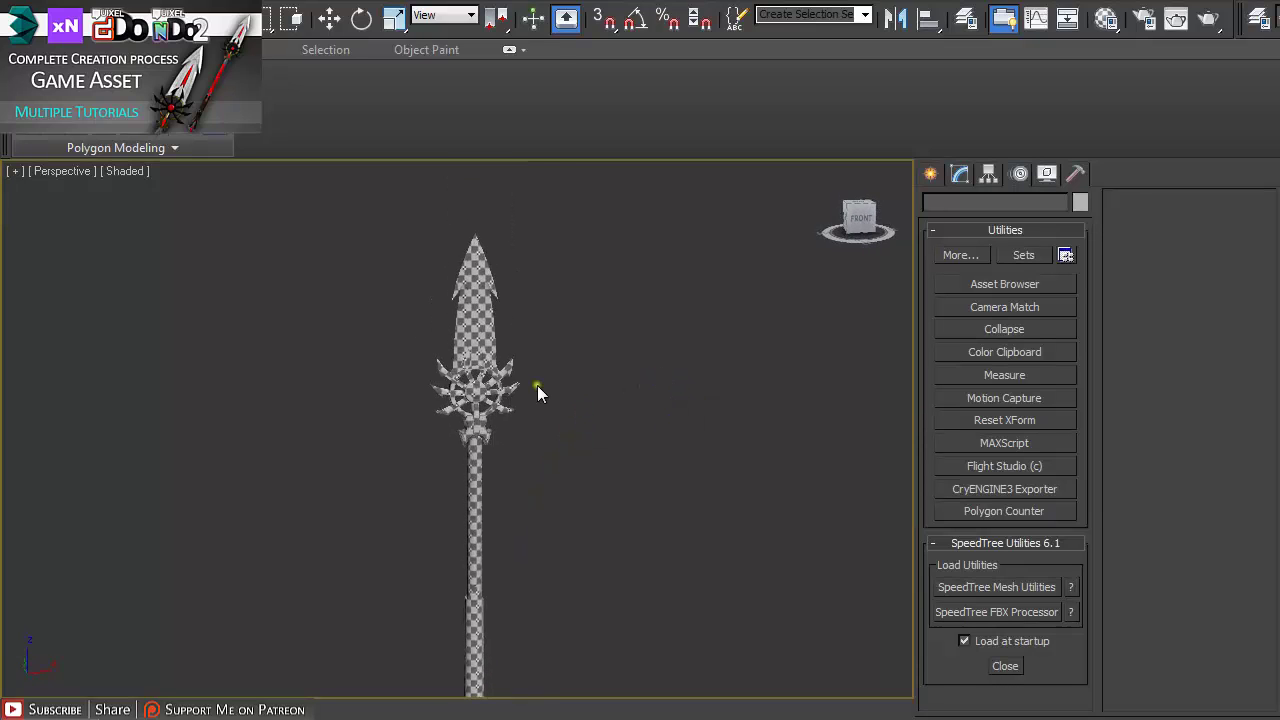
left_click(478, 352)
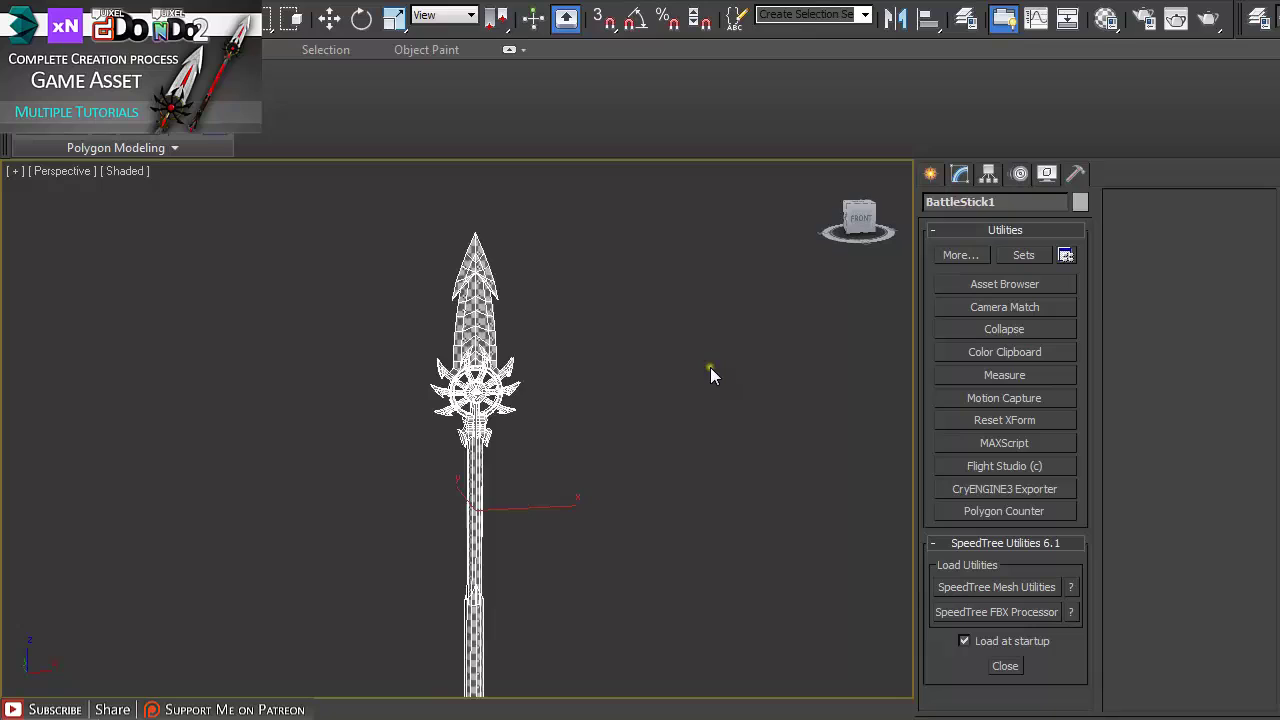
middle_click_drag(709, 371, 657, 364, "alt")
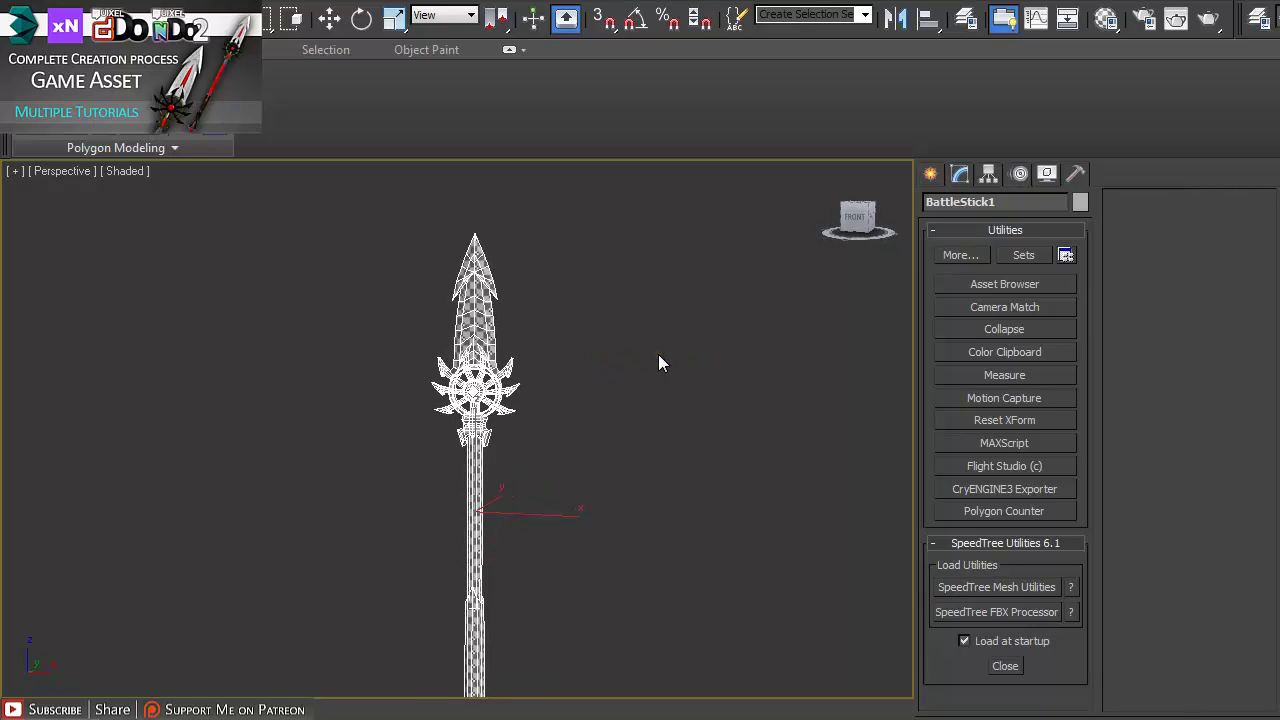
key("ctrl+v")
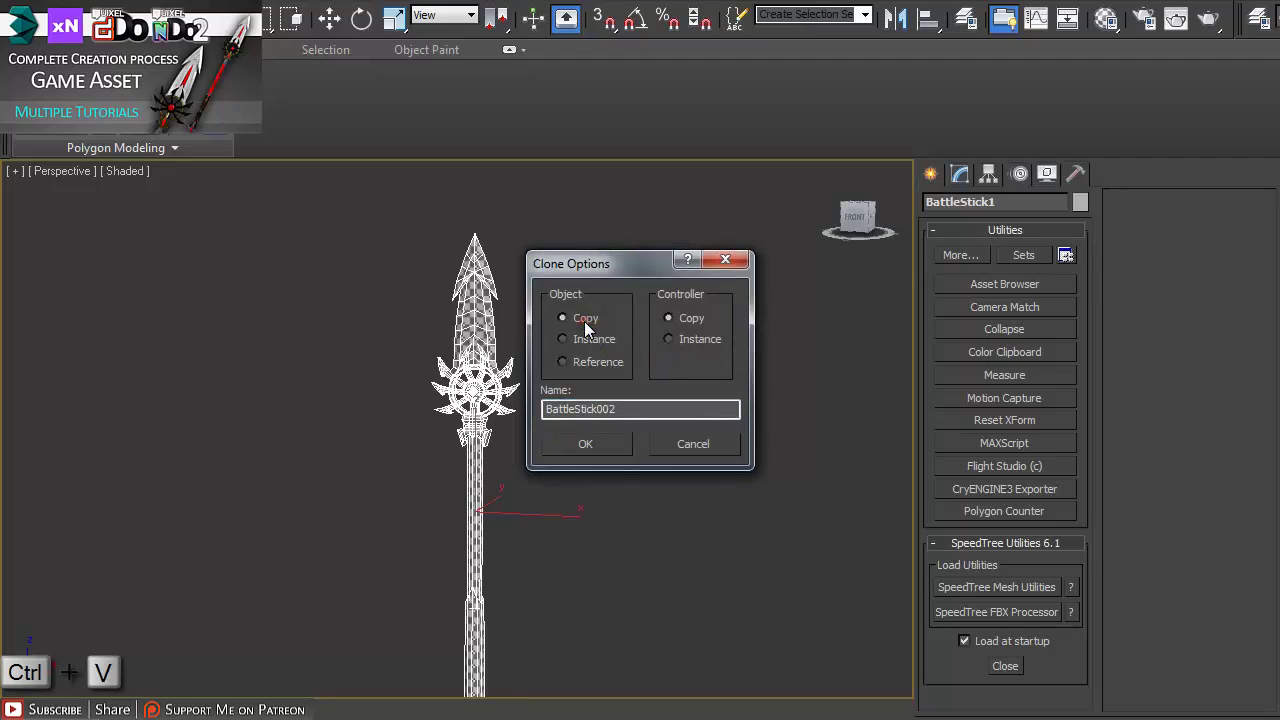
left_click(586, 446)
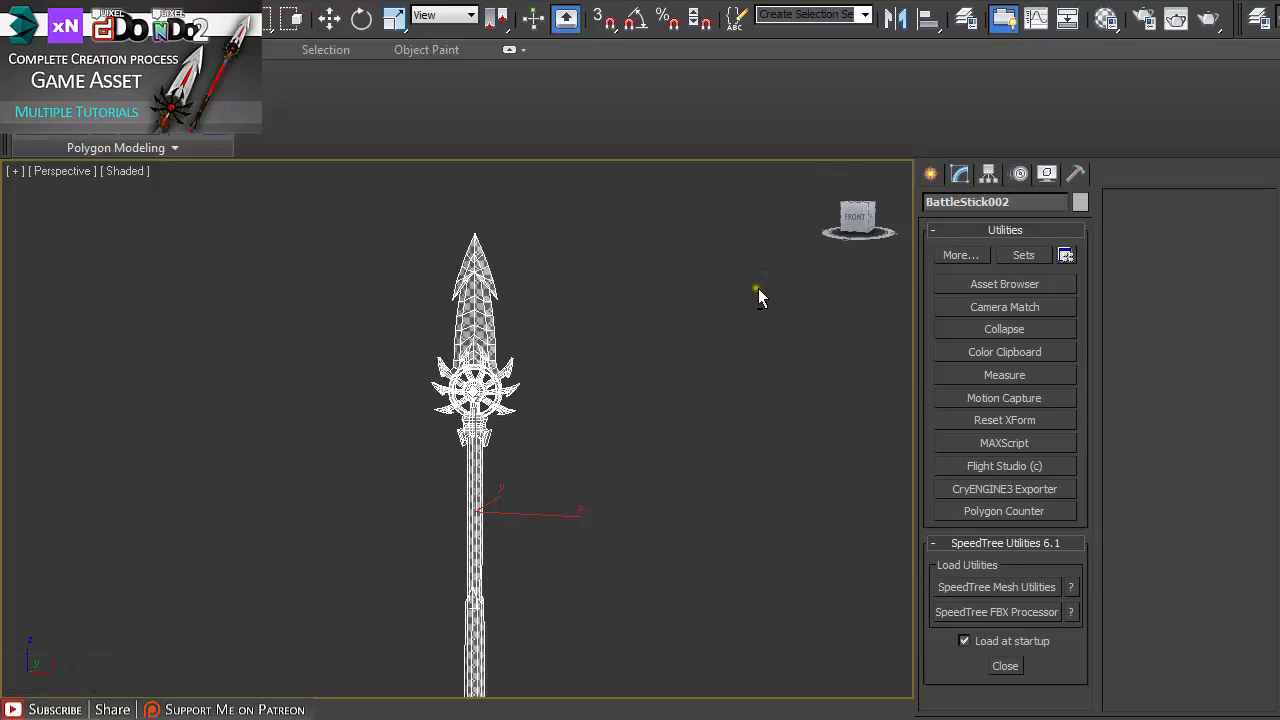
Step: Isolate the BattleStick002 copy and ungroup it, leaving only its blade selected
key("alt+q")
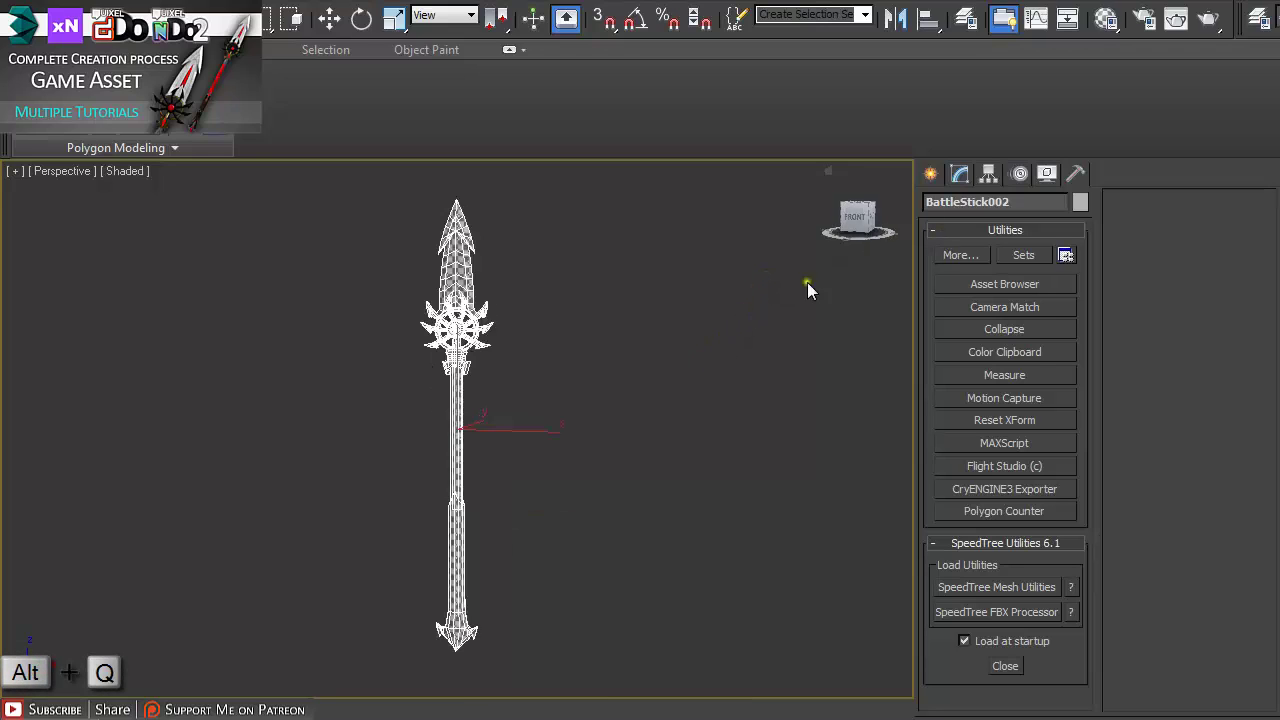
left_click(627, 340)
left_click(457, 268)
left_click(160, 2)
left_click(200, 36)
left_click(539, 267)
left_click(463, 252)
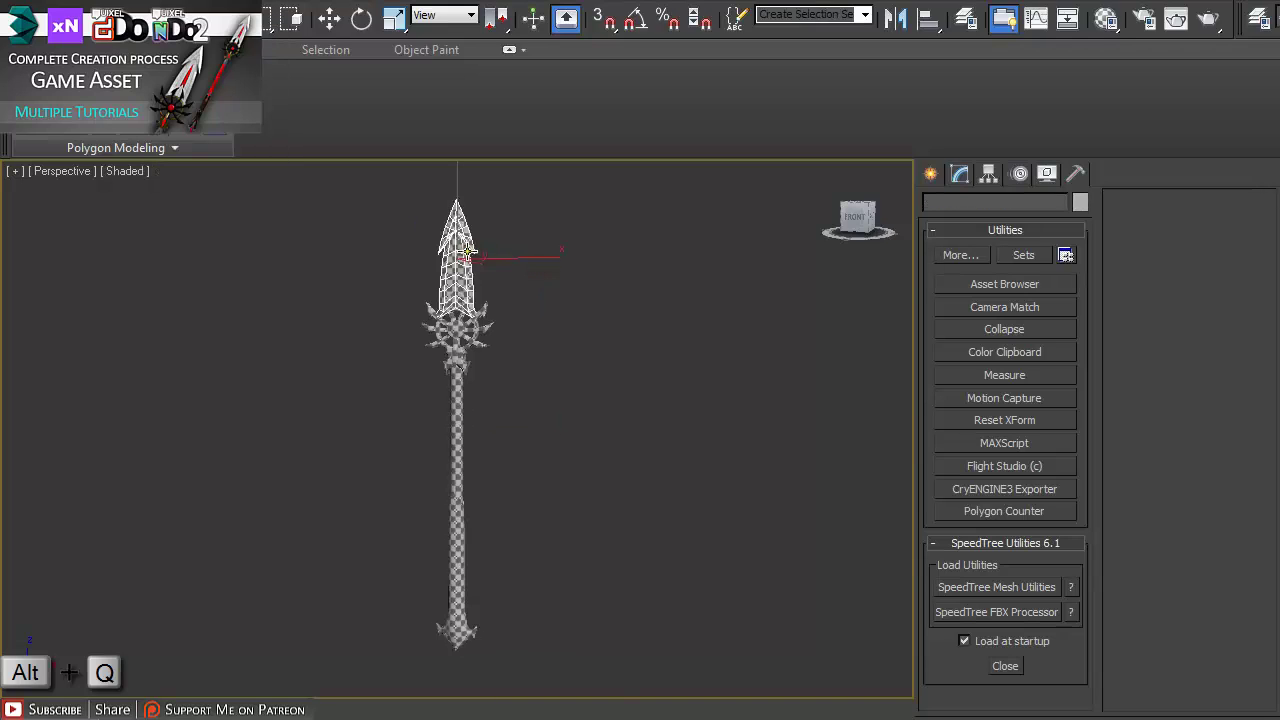
Step: Attach all remaining spear parts to the blade as one editable poly and name the object LowPoly
left_click(958, 177)
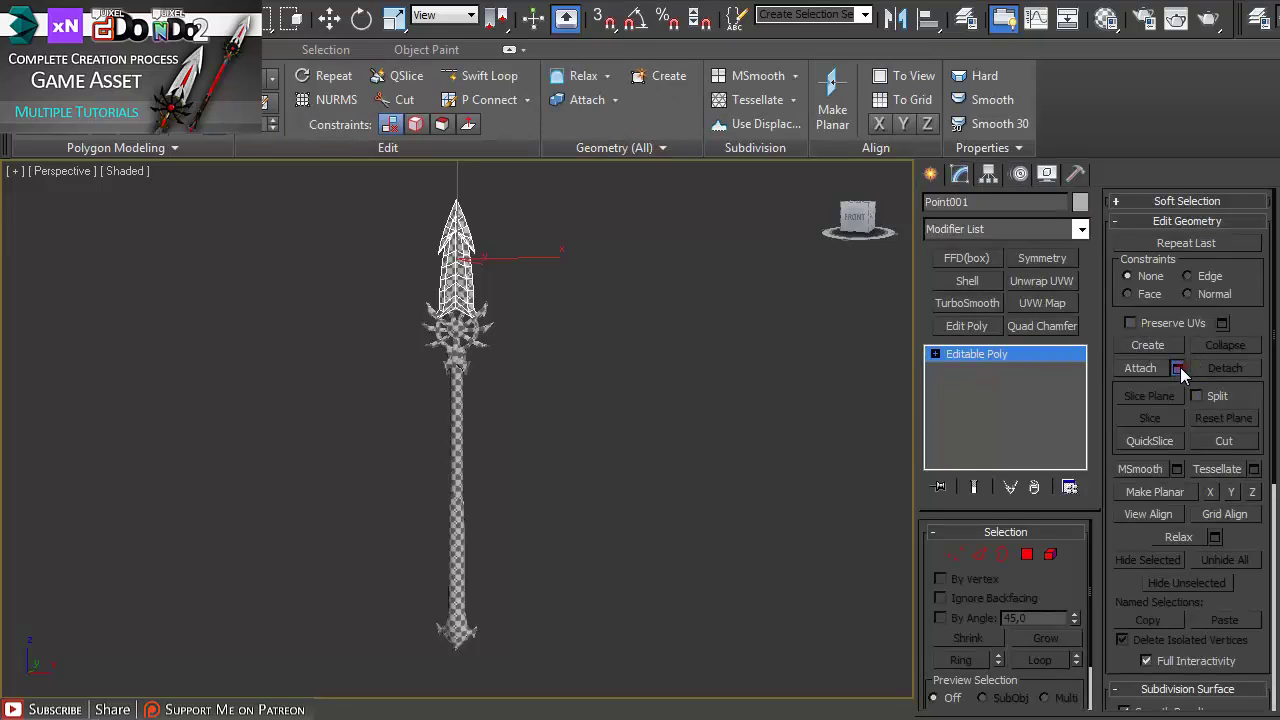
left_click(1177, 367)
key("ctrl+a")
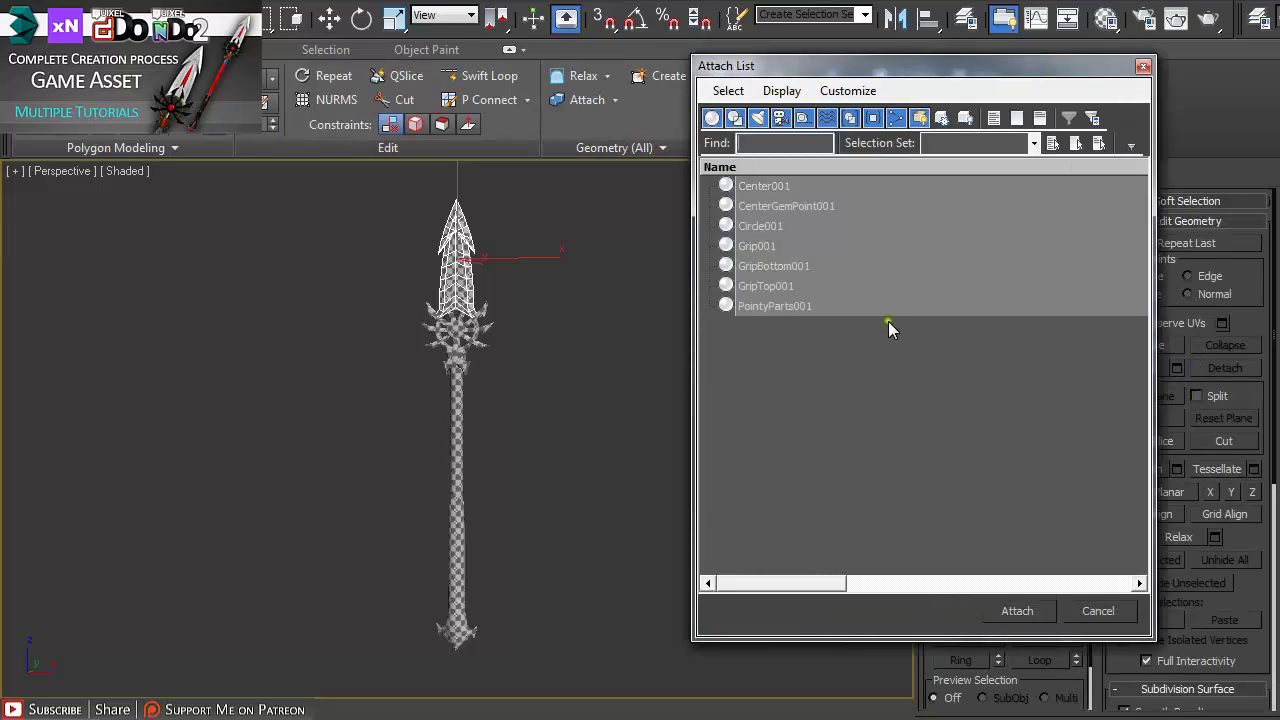
left_click(1015, 612)
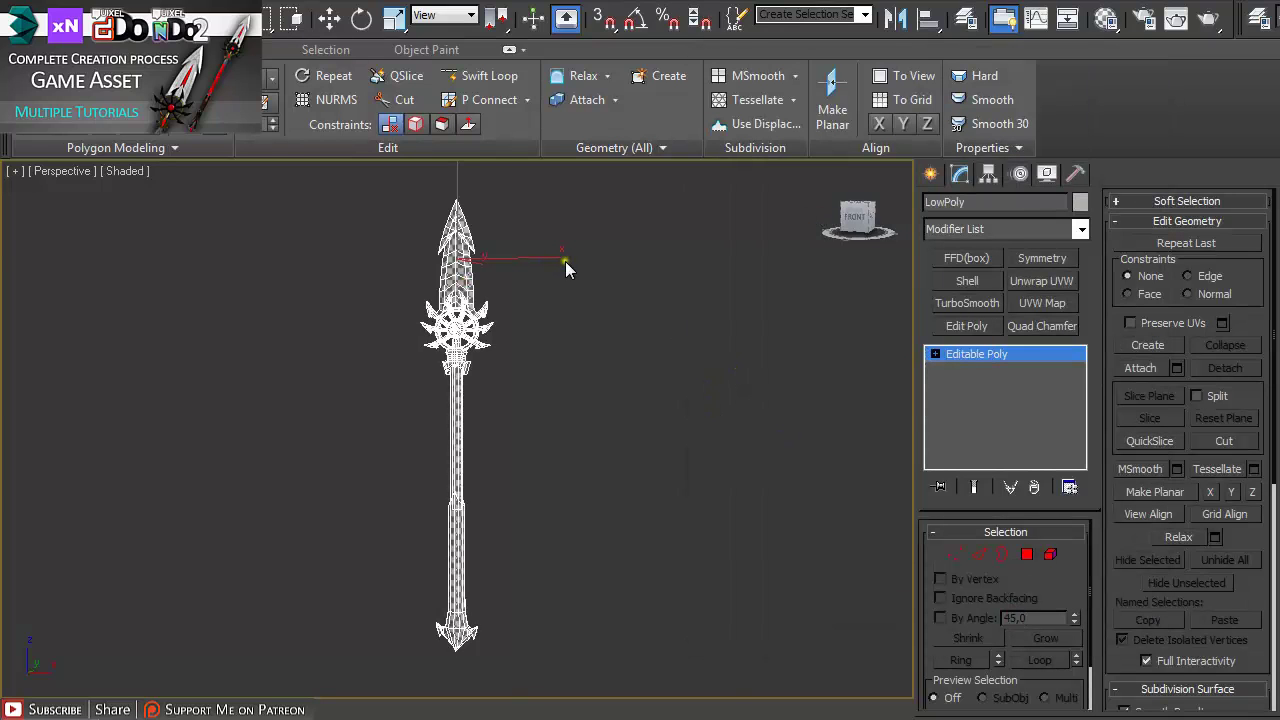
Step: Select the original BattleStick1 group and ungroup it into its separate parts
scroll(614, 310, "up", 2)
middle_click_drag(614, 310, 632, 393)
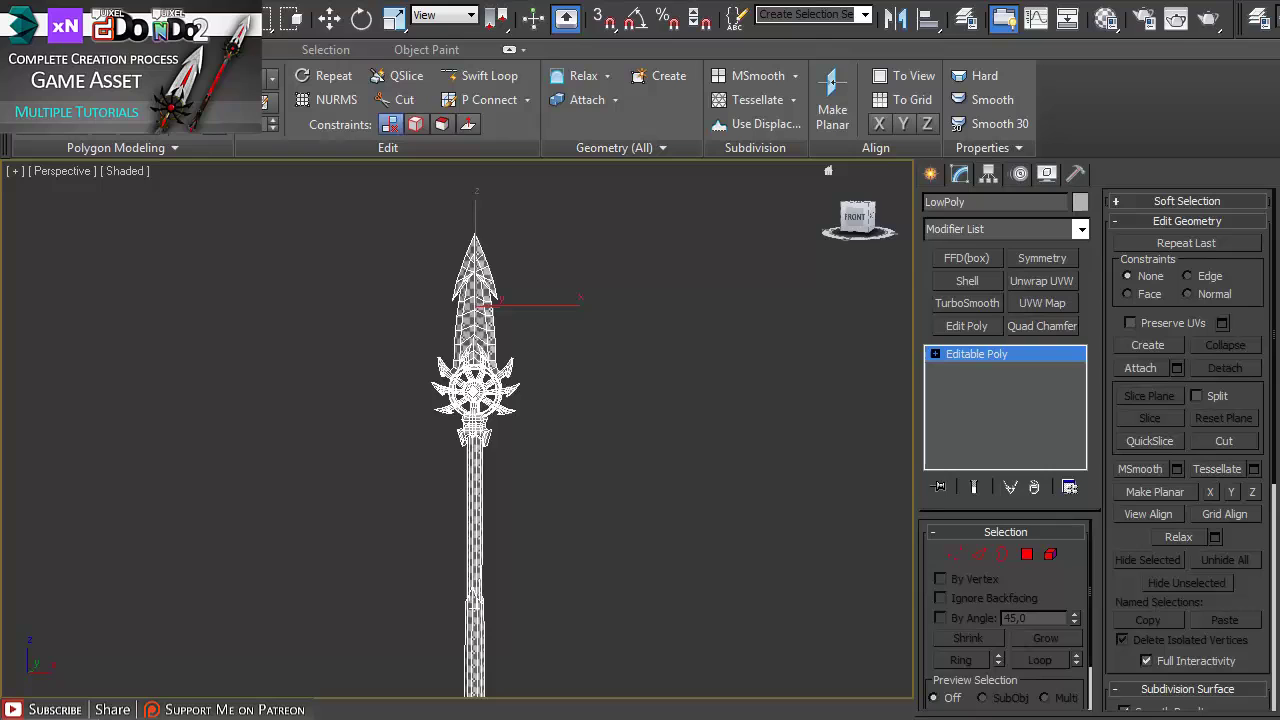
scroll(570, 378, "up", 3)
scroll(600, 330, "down", 4)
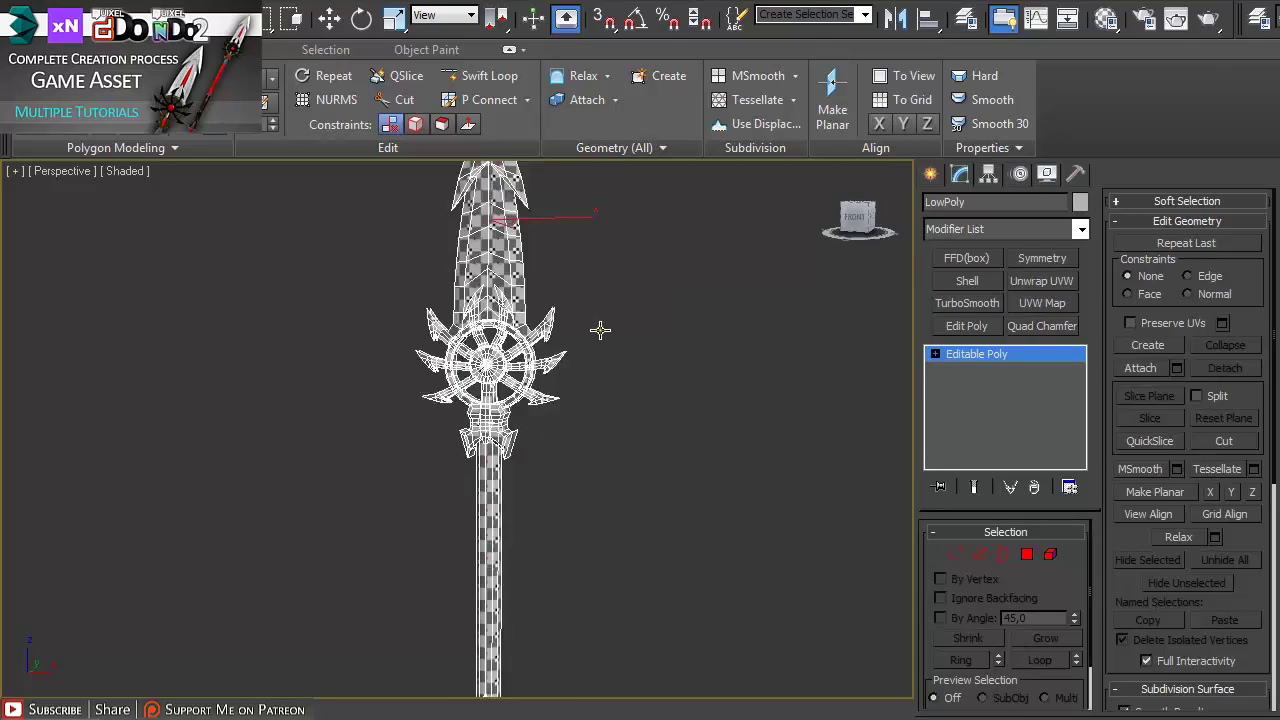
left_click(498, 373)
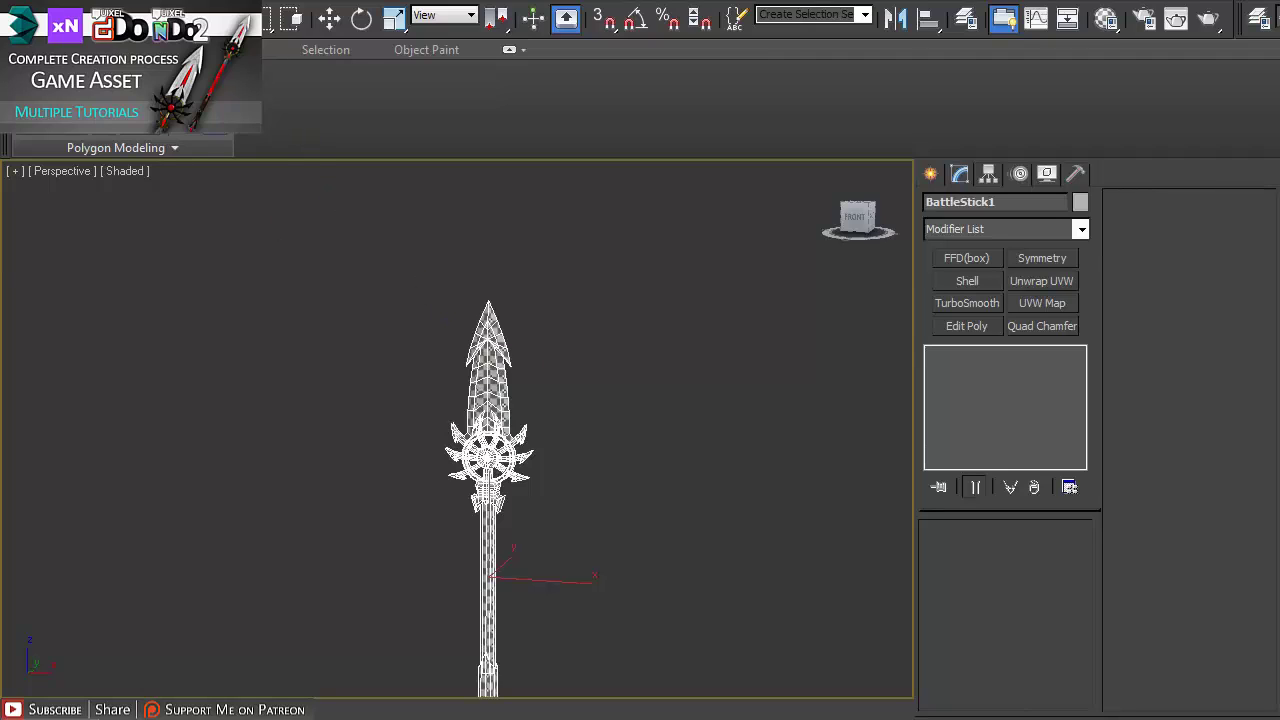
left_click(159, 1)
left_click(195, 36)
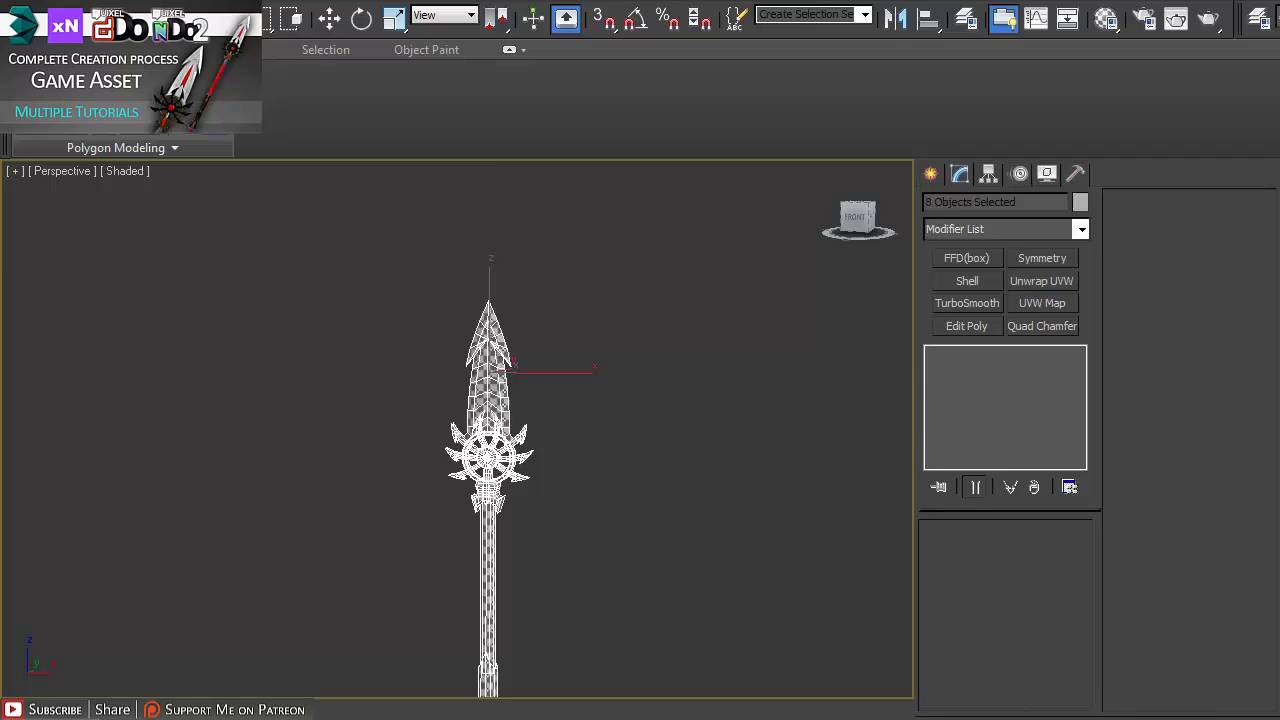
middle_click_drag(734, 435, 672, 356)
scroll(668, 370, "up", 3)
middle_click_drag(635, 285, 660, 488)
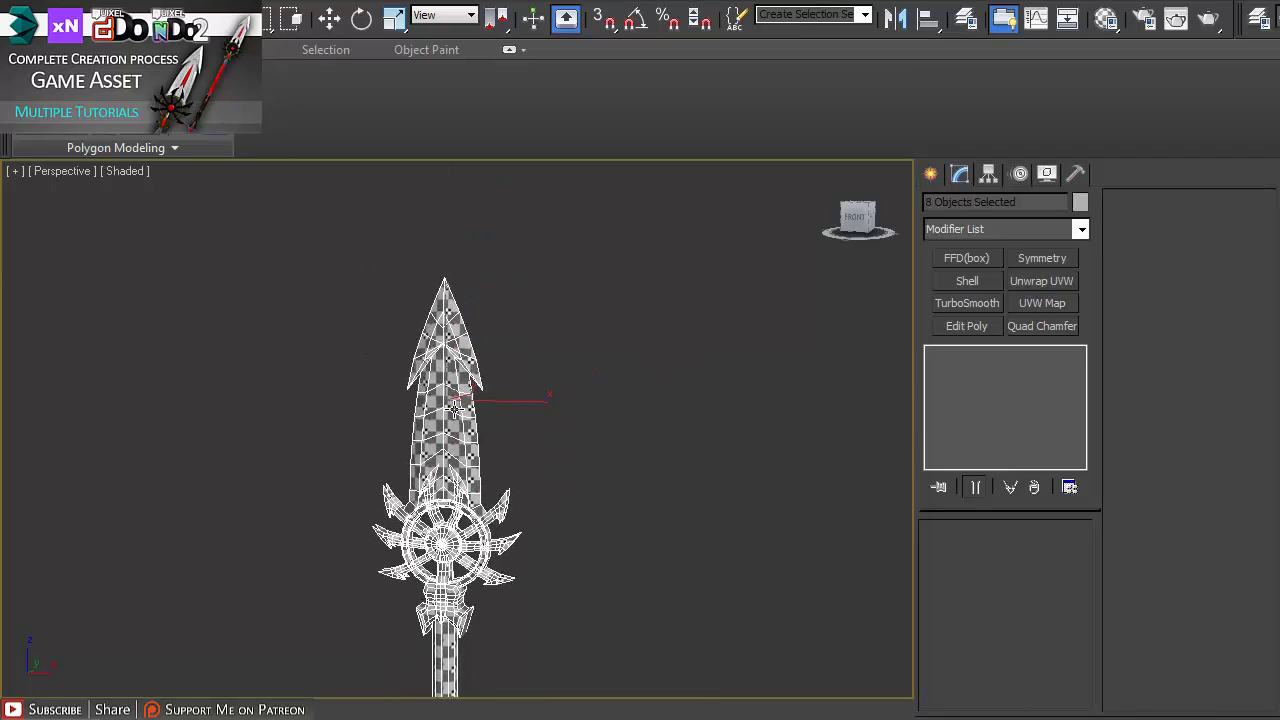
scroll(455, 408, "down", 3)
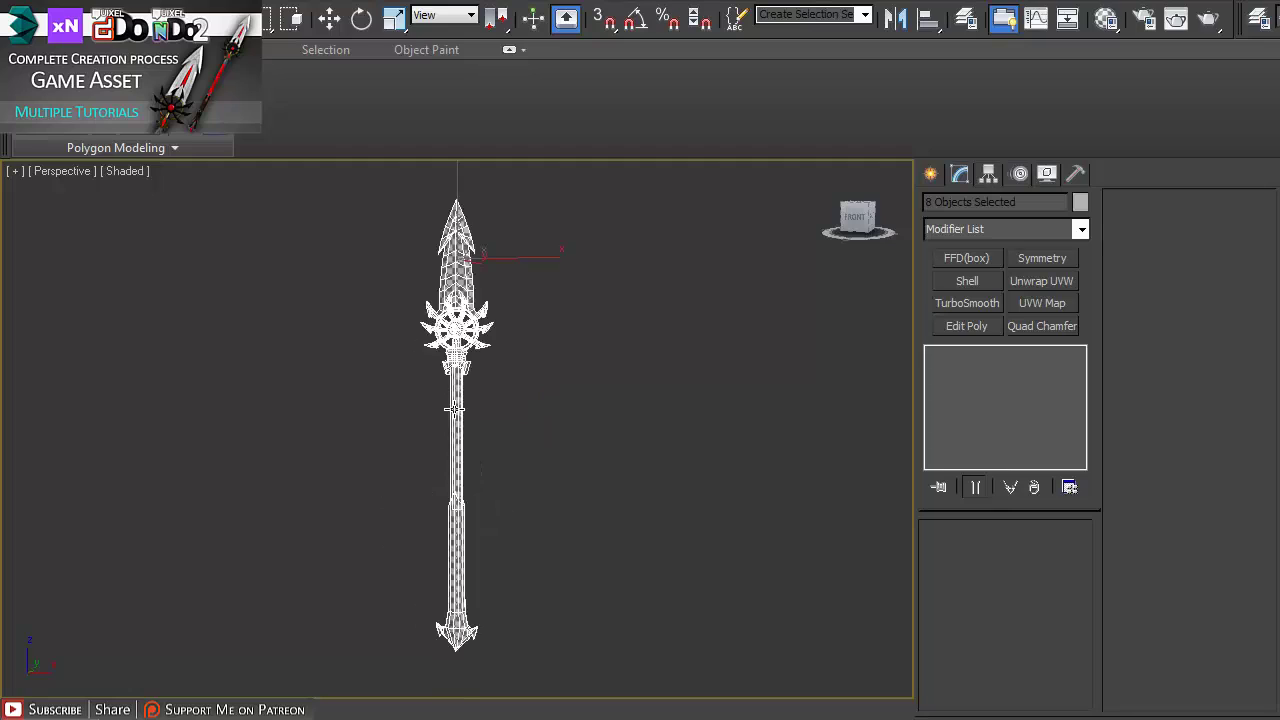
middle_click_drag(746, 305, 719, 322)
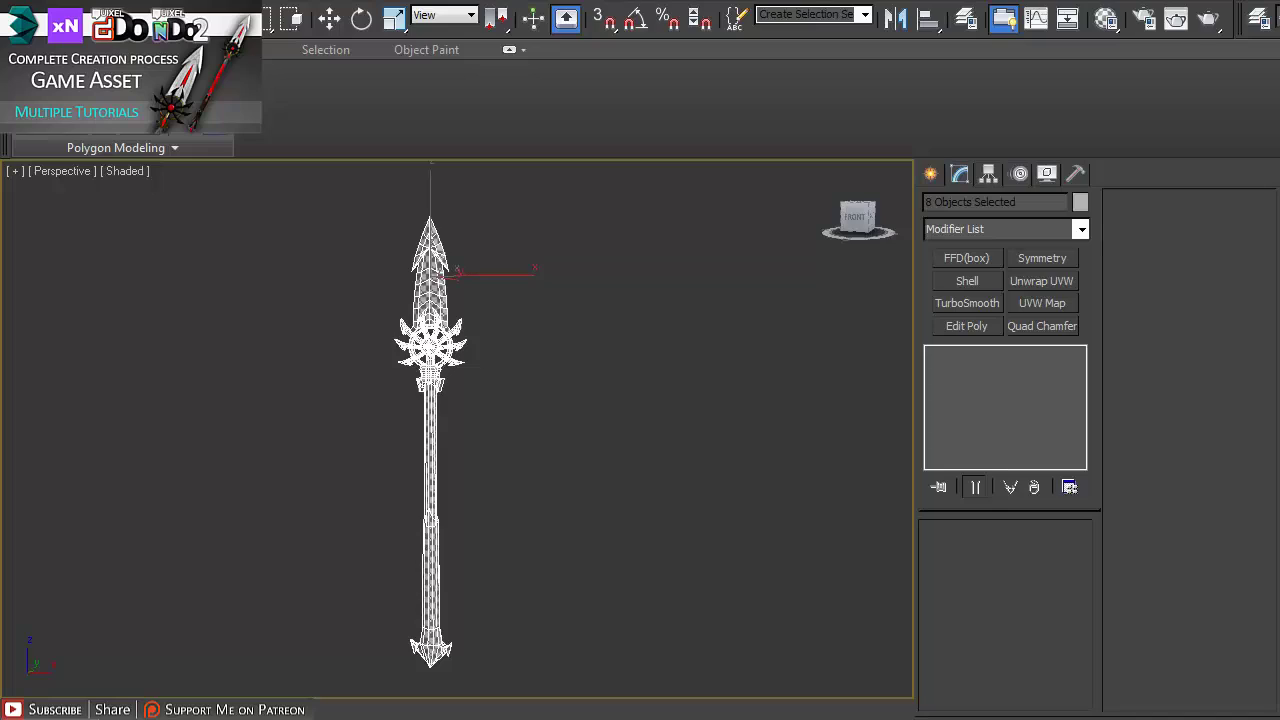
Step: Switch to Windows Explorer, open the Quixel dDo swatches folder and move its window clear of the 3ds Max viewport
key("alt+Tab")
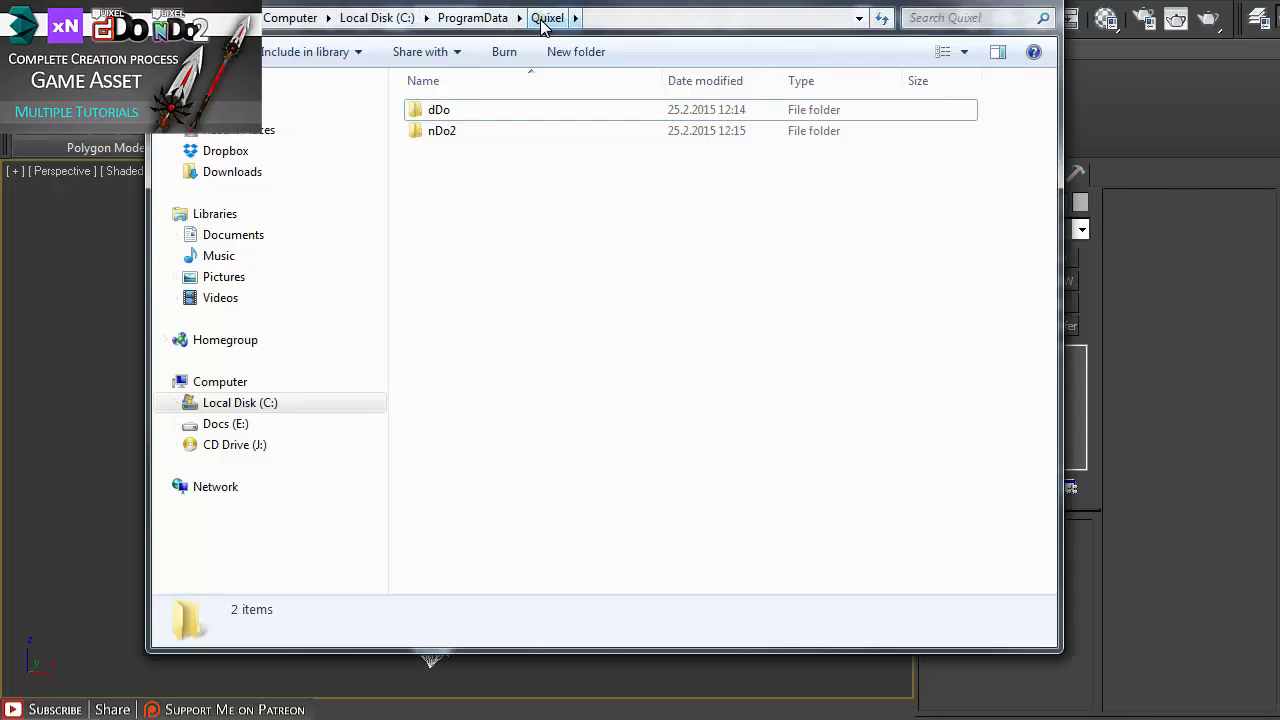
double_click(477, 113)
double_click(480, 130)
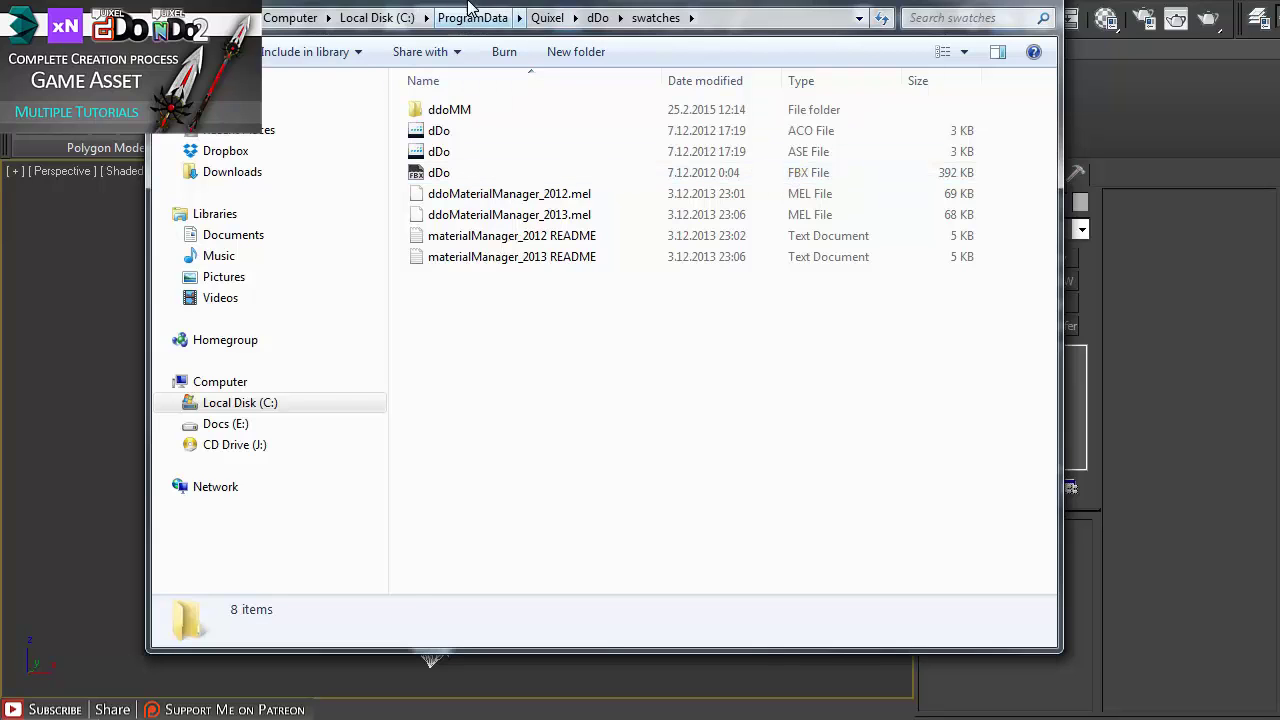
left_click_drag(471, 2, 908, 10)
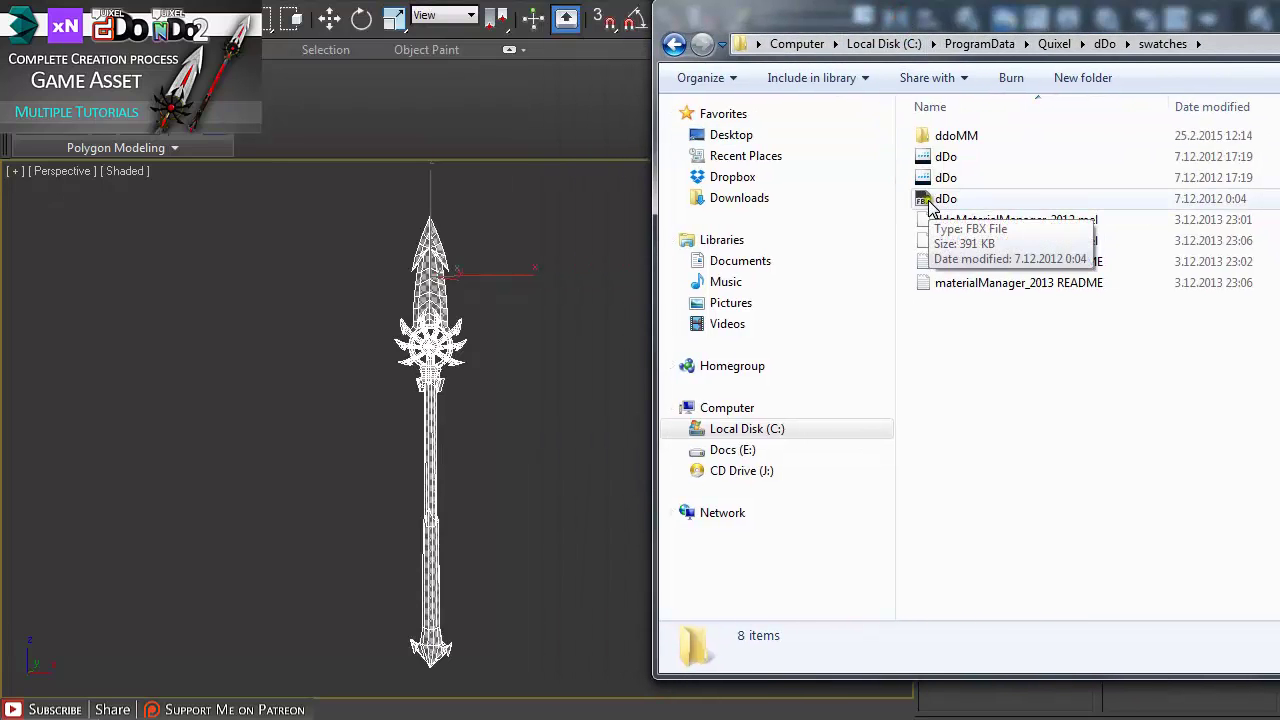
Step: Import the dDo FBX file from the swatches folder into the scene and place it beside the spear
left_click_drag(930, 205, 564, 408)
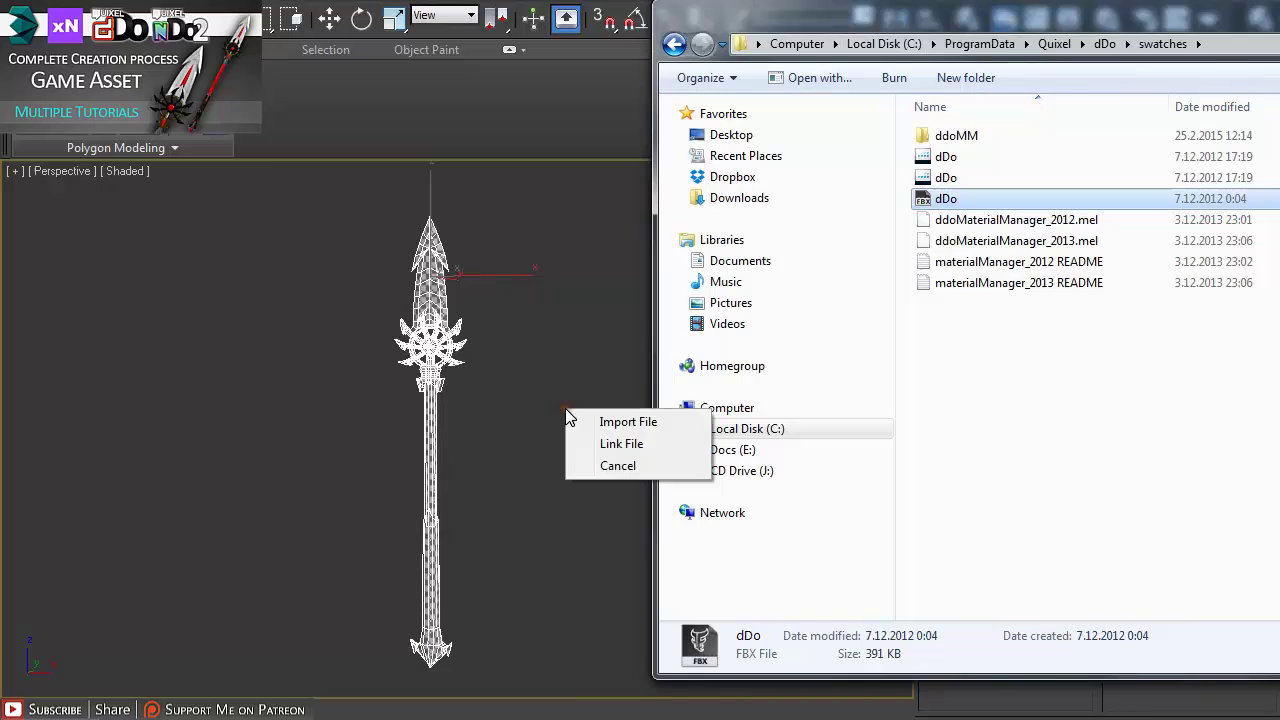
left_click(616, 430)
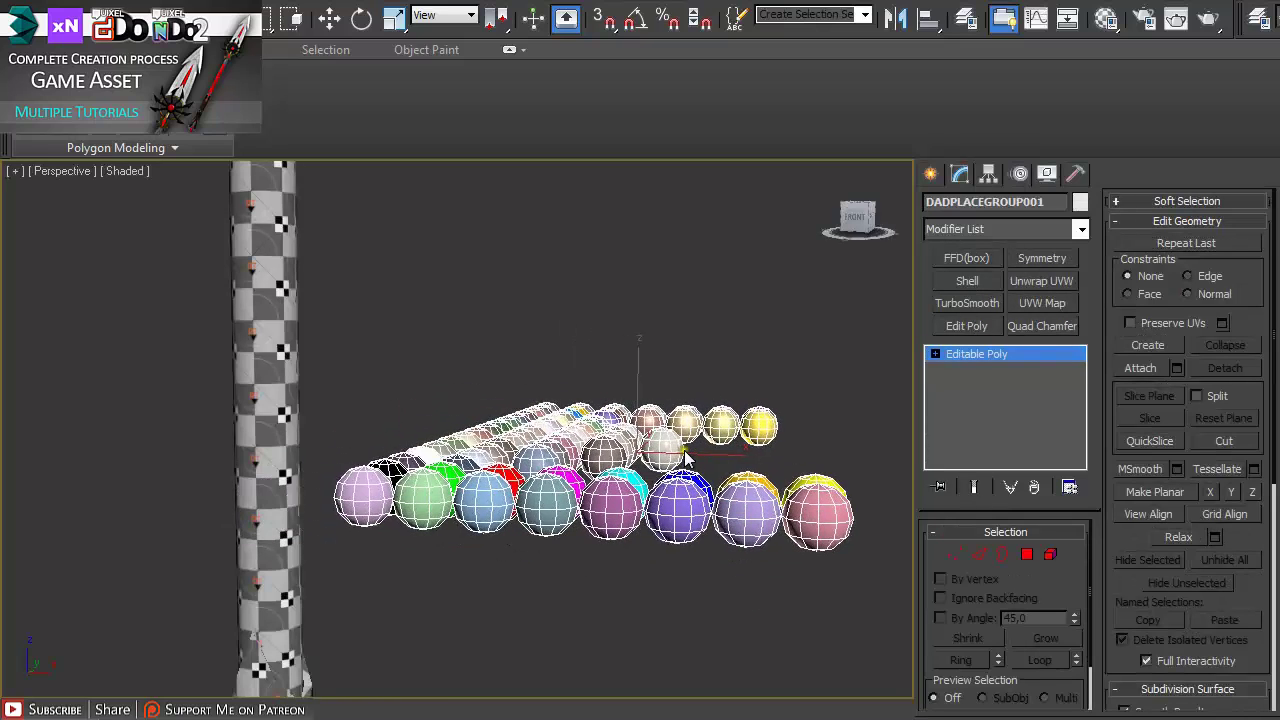
left_click(684, 452)
Step: Select the imported material swatch spheres next to the spear's shaft
middle_click_drag(651, 321, 655, 382, "alt")
scroll(697, 357, "down", 5)
left_click(655, 390)
scroll(657, 390, "up", 4)
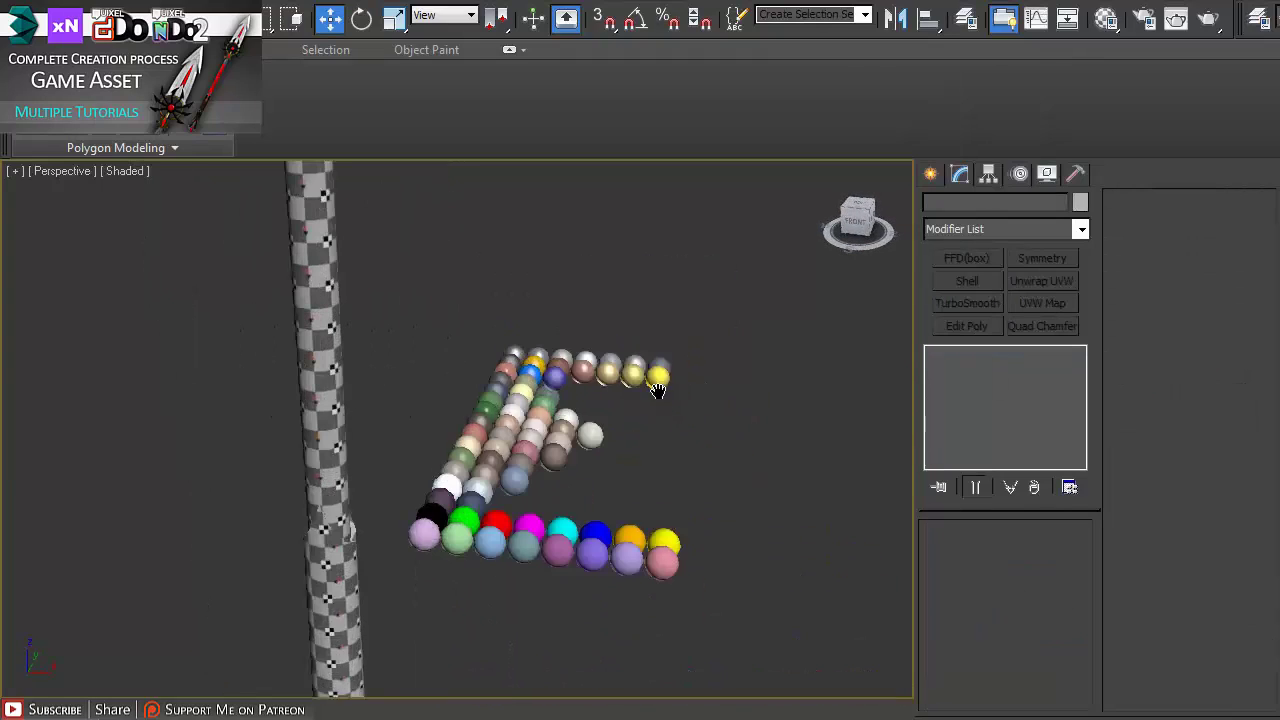
left_click(526, 414)
scroll(690, 401, "down", 4)
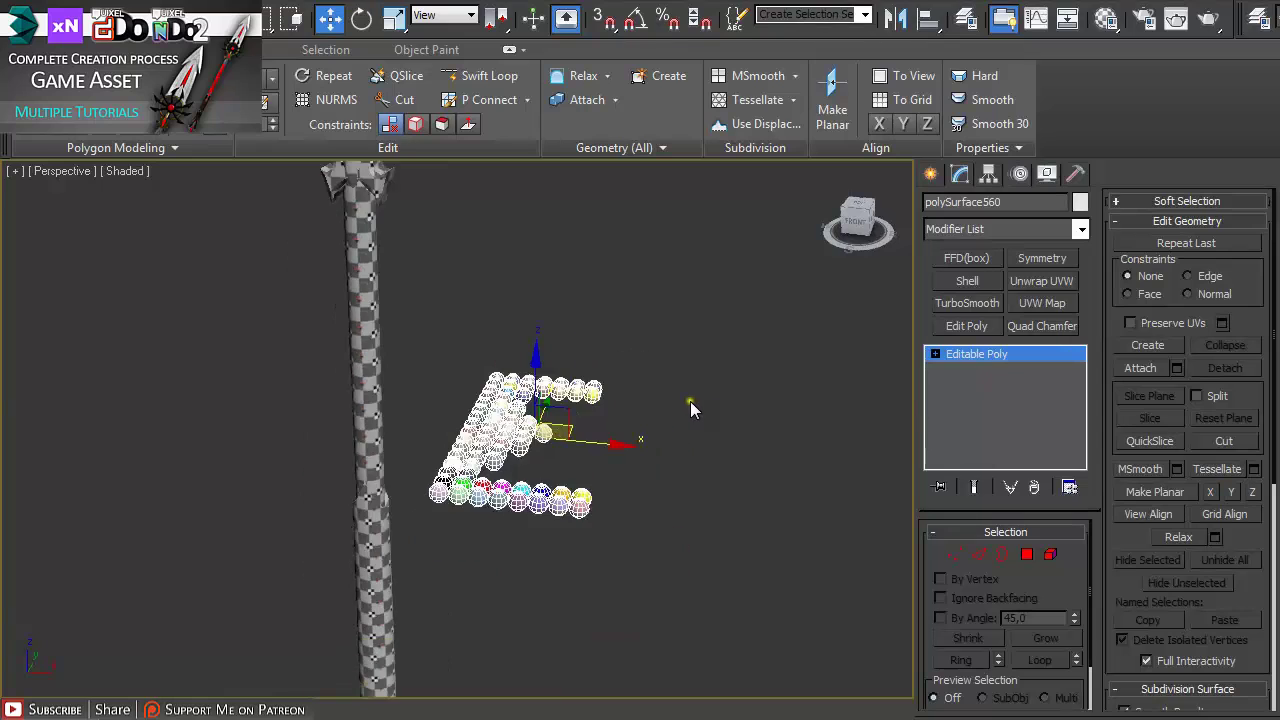
middle_click_drag(690, 401, 691, 358, "alt")
Step: Open the Material Editor and pick the swatch spheres' MultiMat_0 material into the unused 13 - Default slot
key("m")
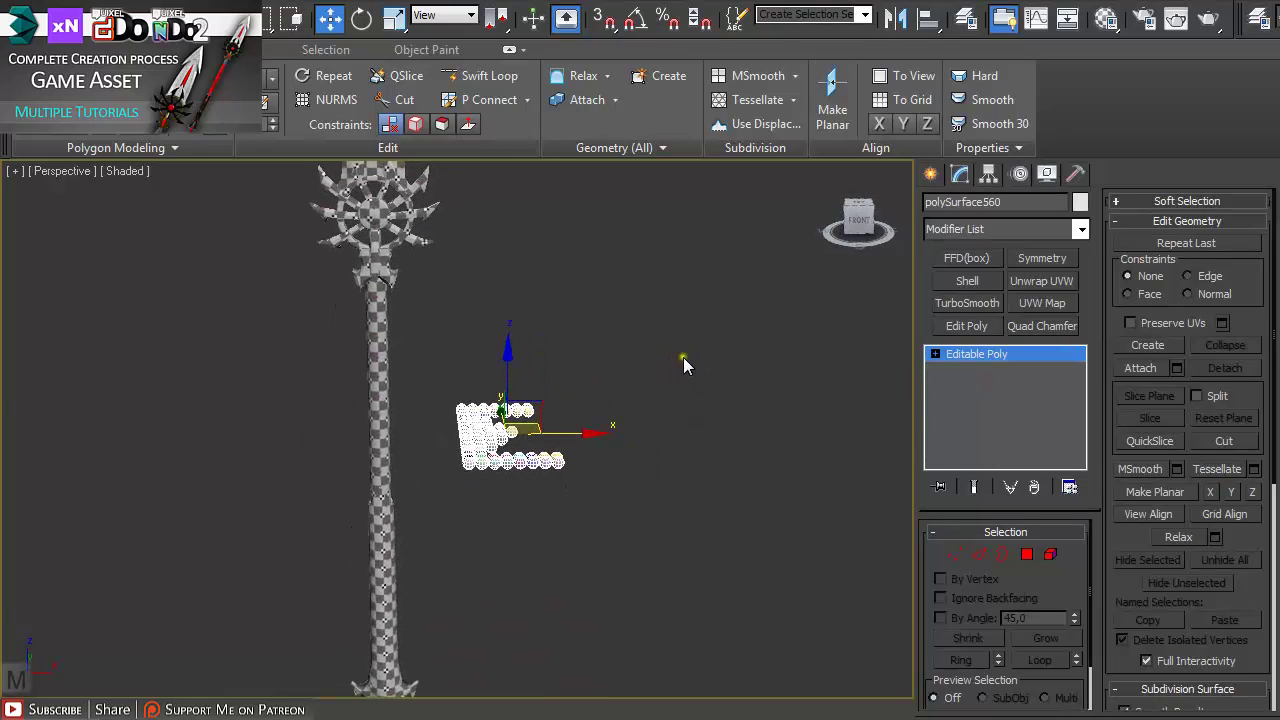
left_click_drag(980, 6, 944, 21)
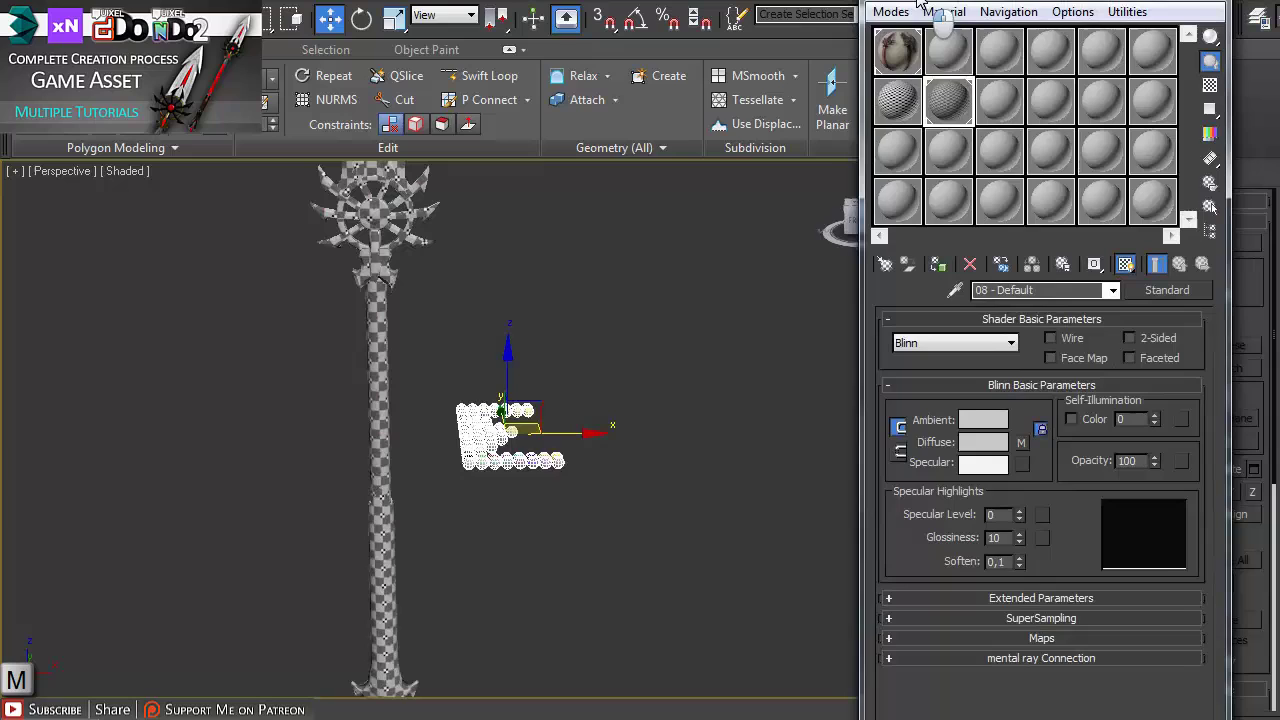
left_click(900, 152)
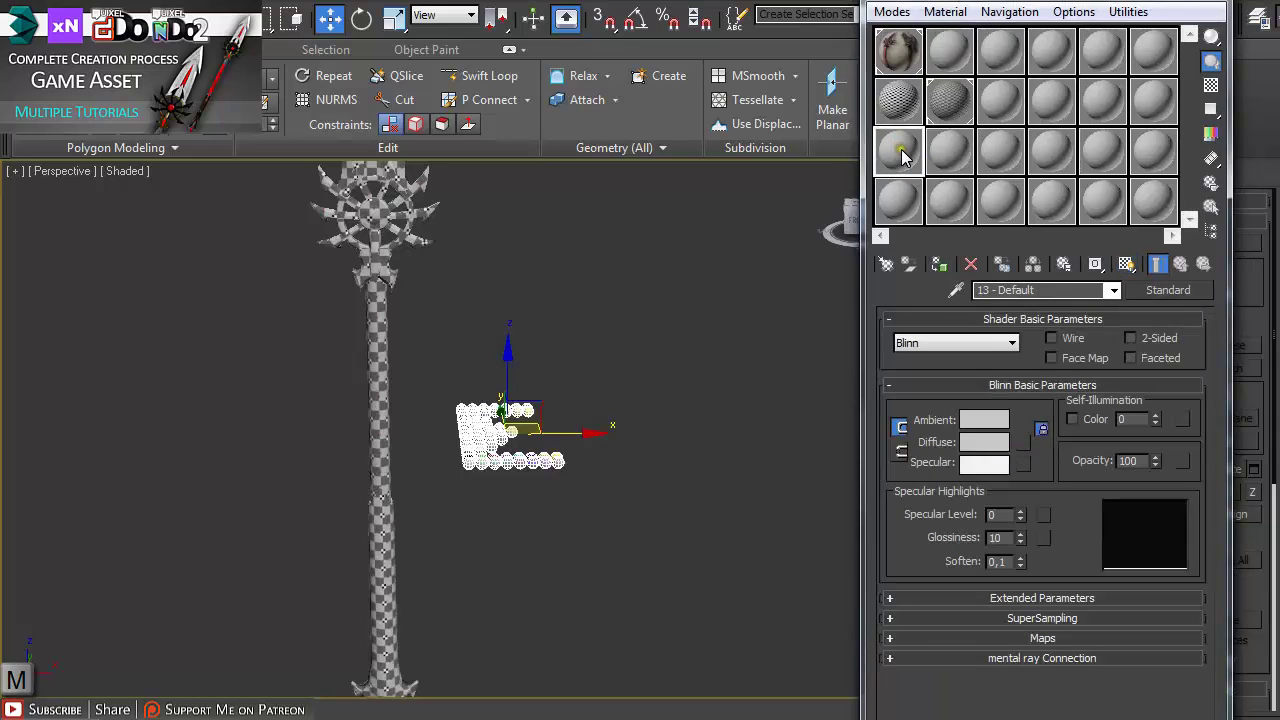
left_click(956, 289)
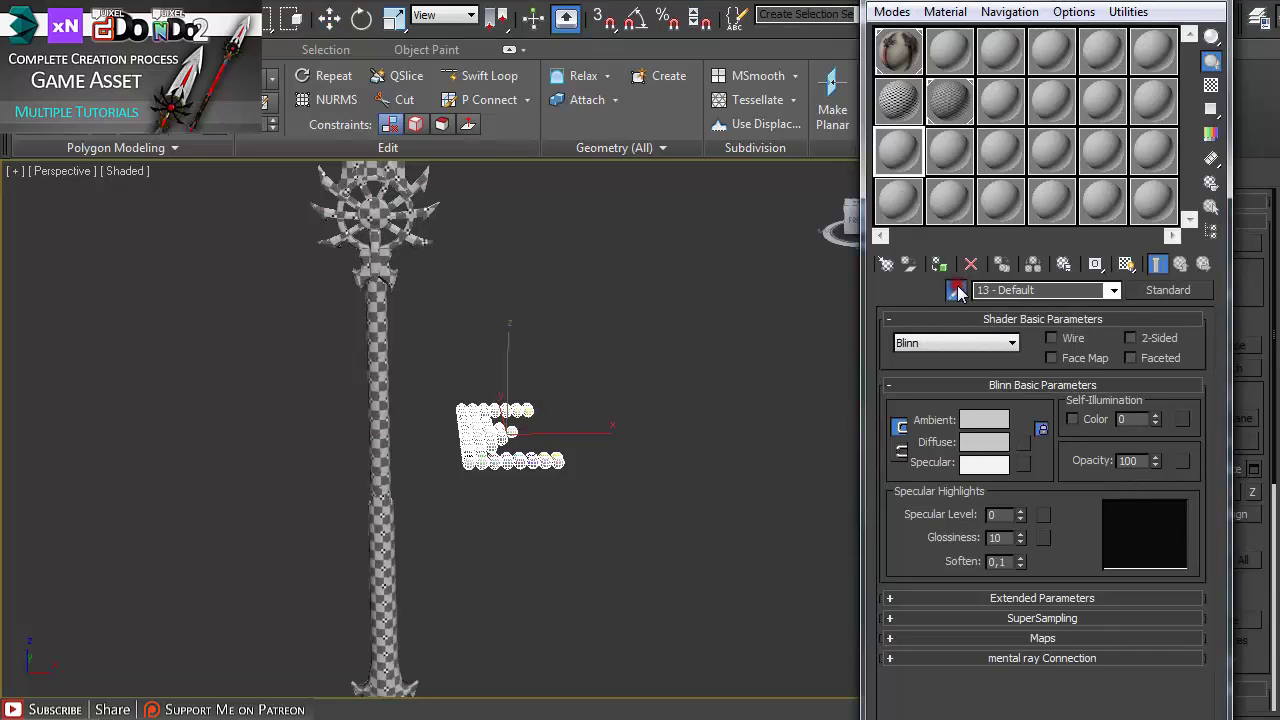
left_click(463, 412)
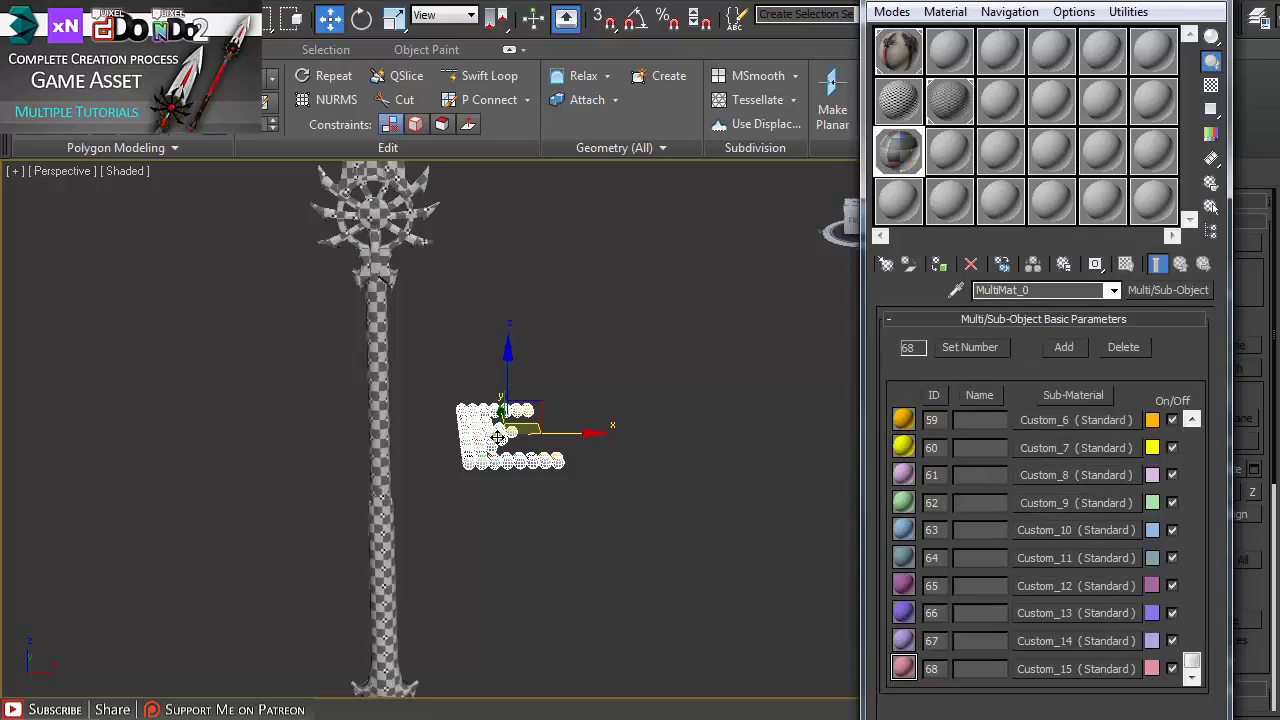
Step: Return to the start of MultiMat_0's sub-material list and delete the imported swatch spheres from the scene
middle_click_drag(606, 408, 653, 432, "alt")
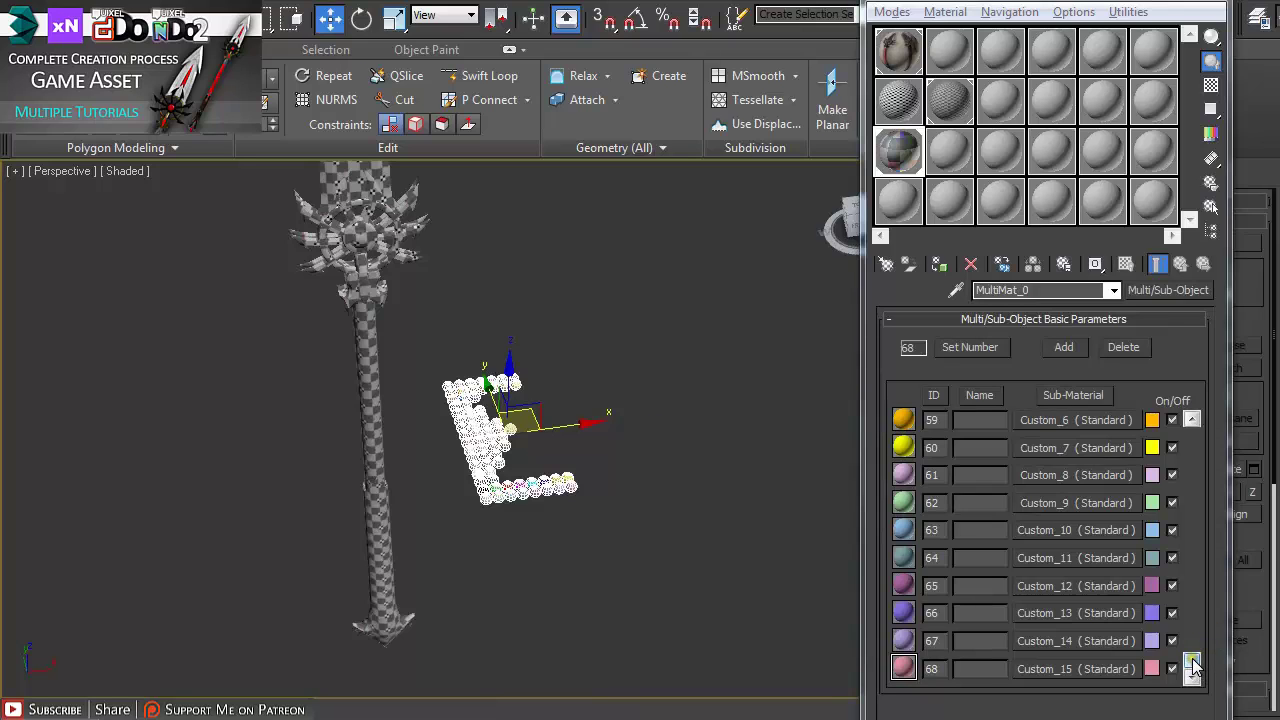
left_click_drag(1192, 668, 1193, 420)
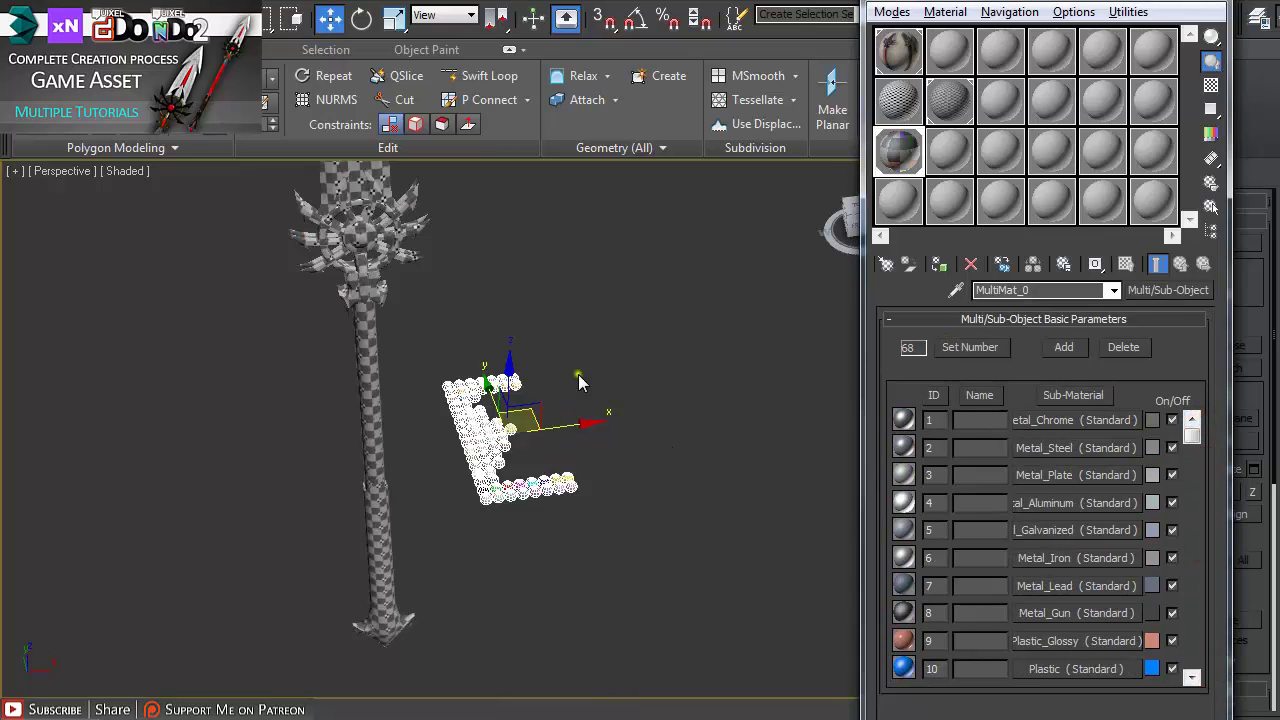
key("Delete")
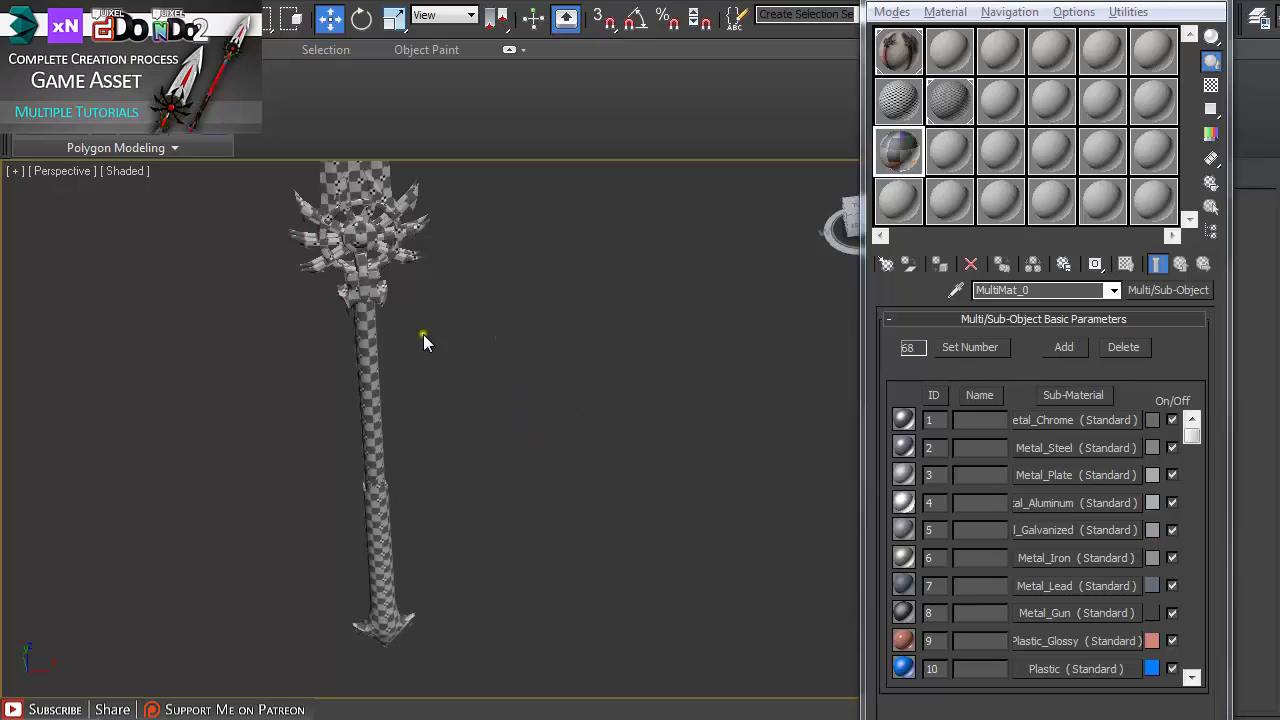
Step: Select the blade of the ungrouped spear
scroll(501, 416, "up", 5)
middle_click_drag(494, 323, 618, 492)
left_click(523, 291)
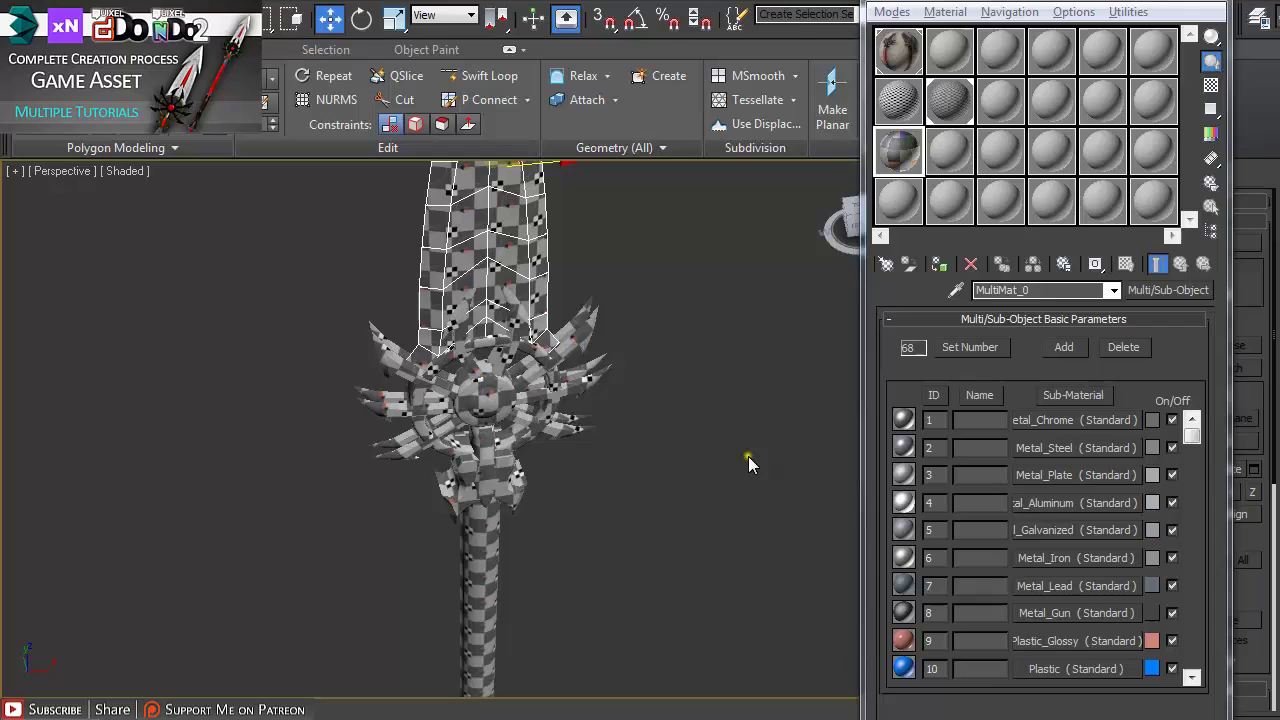
scroll(721, 417, "down", 4)
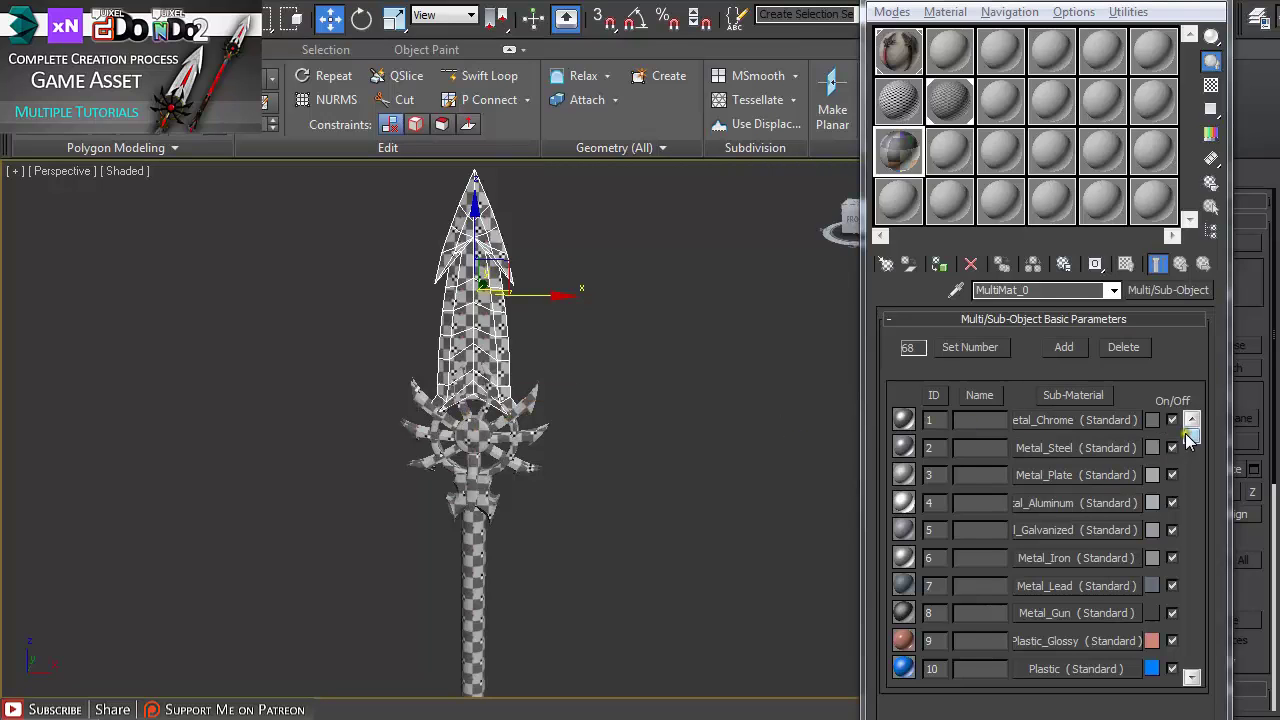
Step: Assign MultiMat_0's Metal_Chrome sub-material to the spear's blade
mouse_move(1191, 432)
left_mouse_down()
mouse_move(1196, 484)
mouse_move(1193, 420)
left_mouse_up()
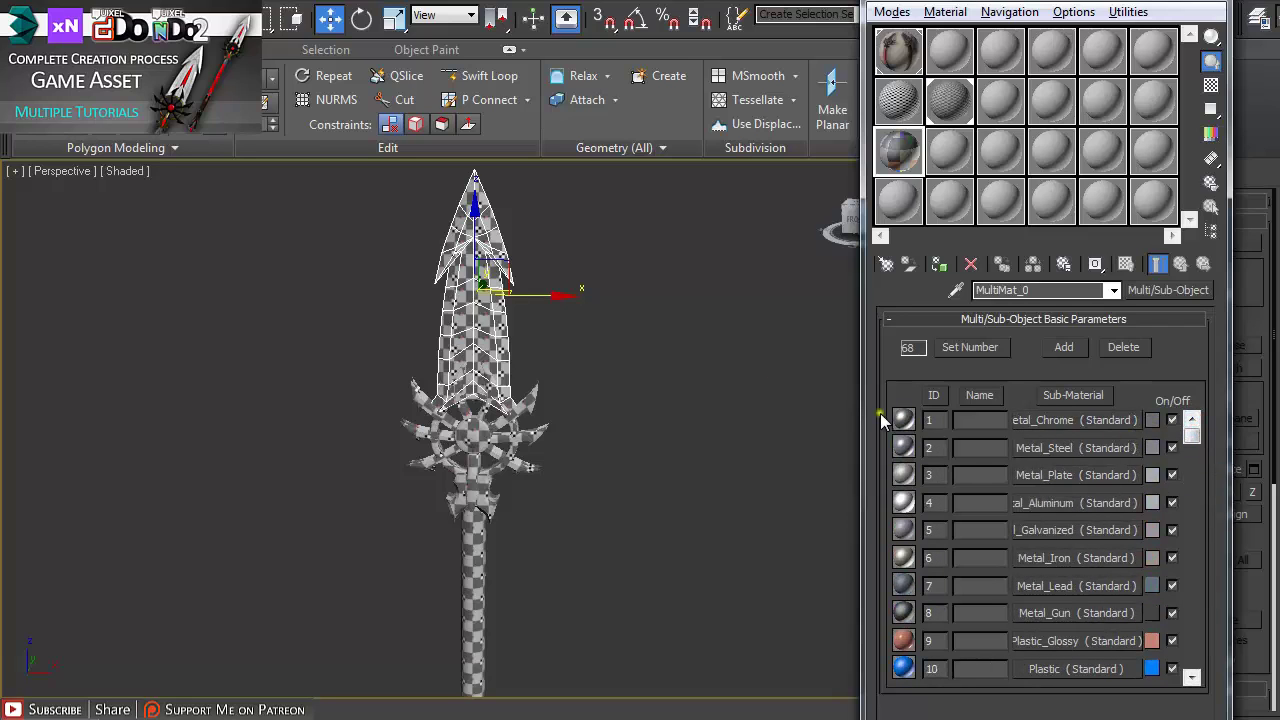
scroll(1194, 440, "down", 4)
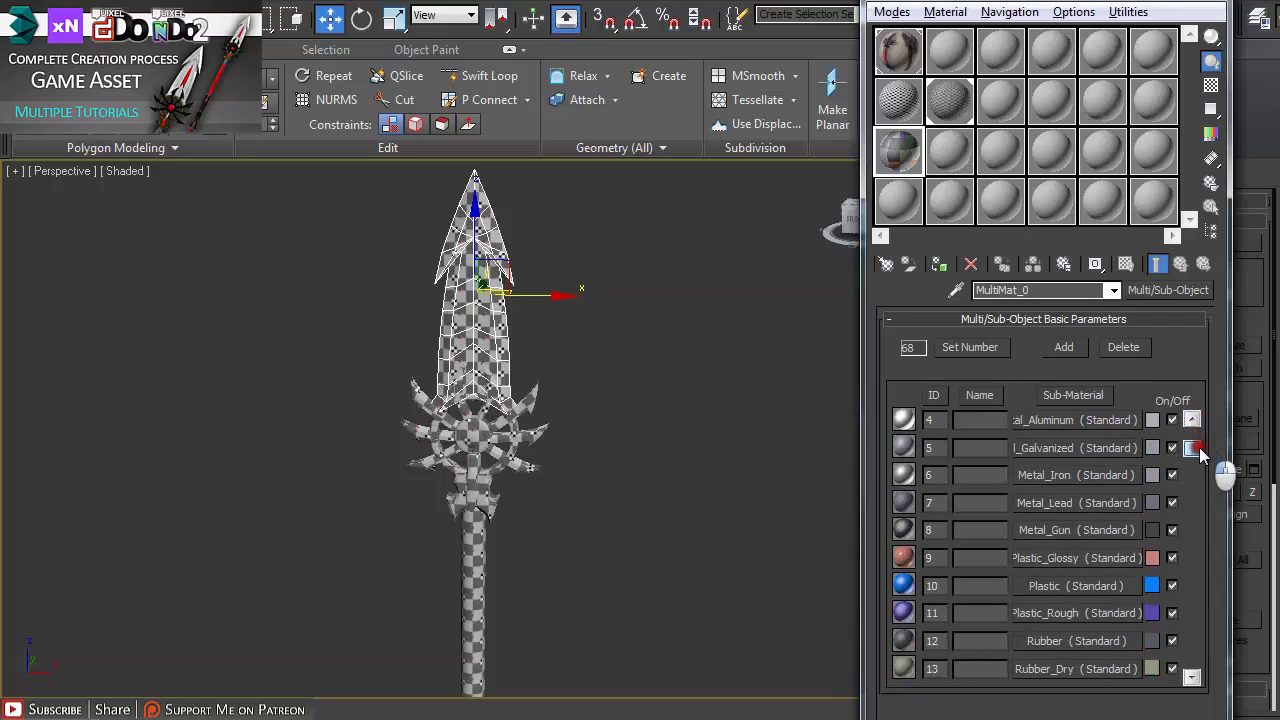
left_click_drag(1202, 580, 1191, 512)
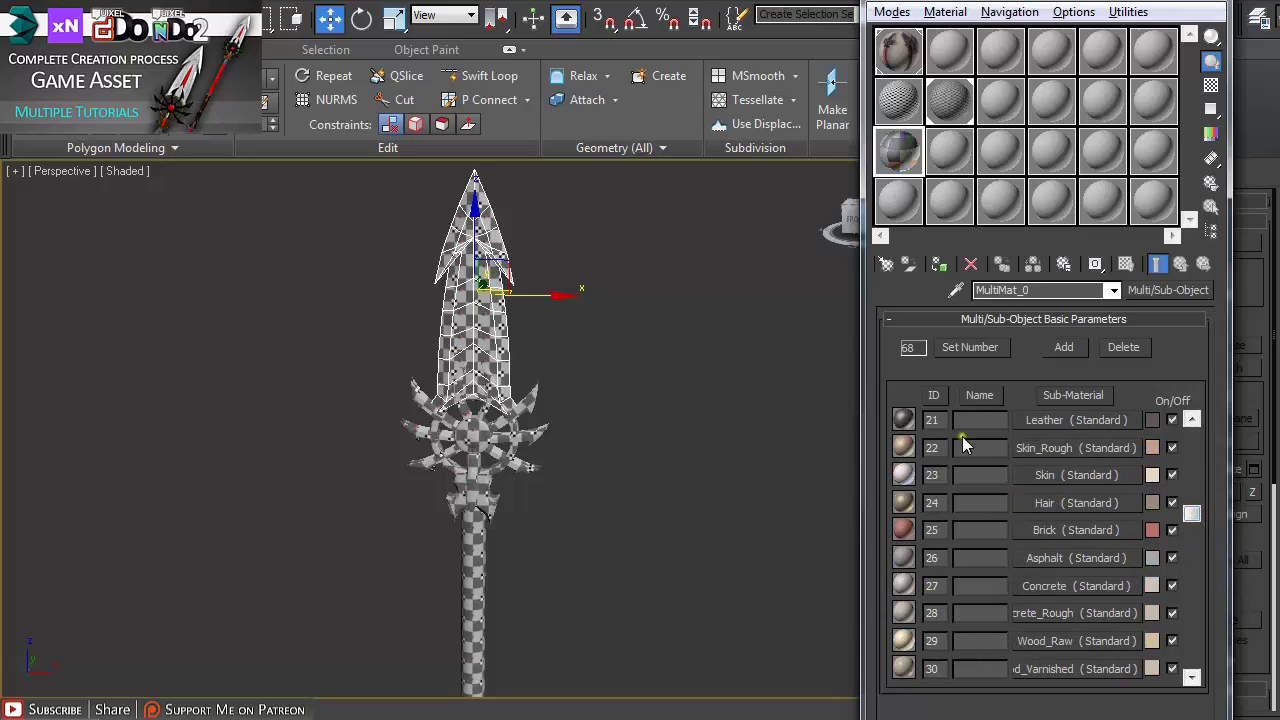
left_click_drag(1192, 508, 1194, 423)
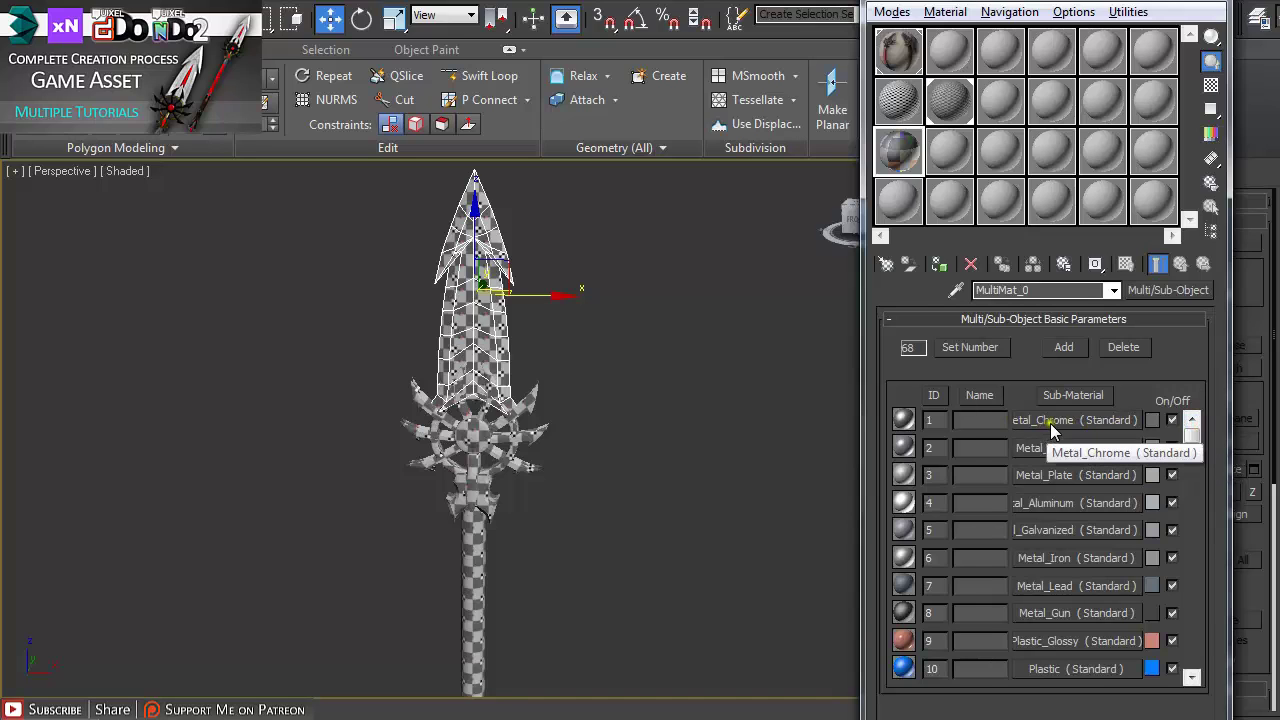
left_click_drag(1050, 423, 490, 330)
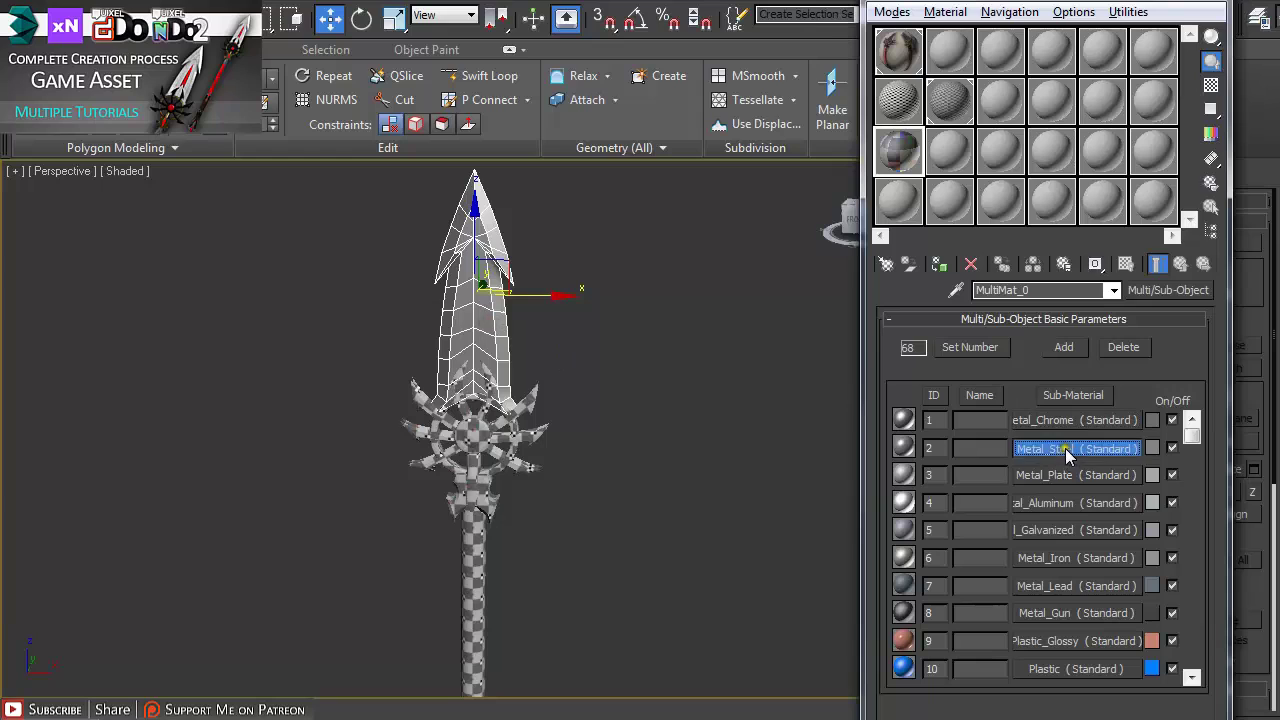
Step: Assign Metal_Steel to the guard's pointed spikes, Metal_Plate to the round centre gem and Metal_Aluminum to the ring
left_click_drag(1064, 448, 532, 414)
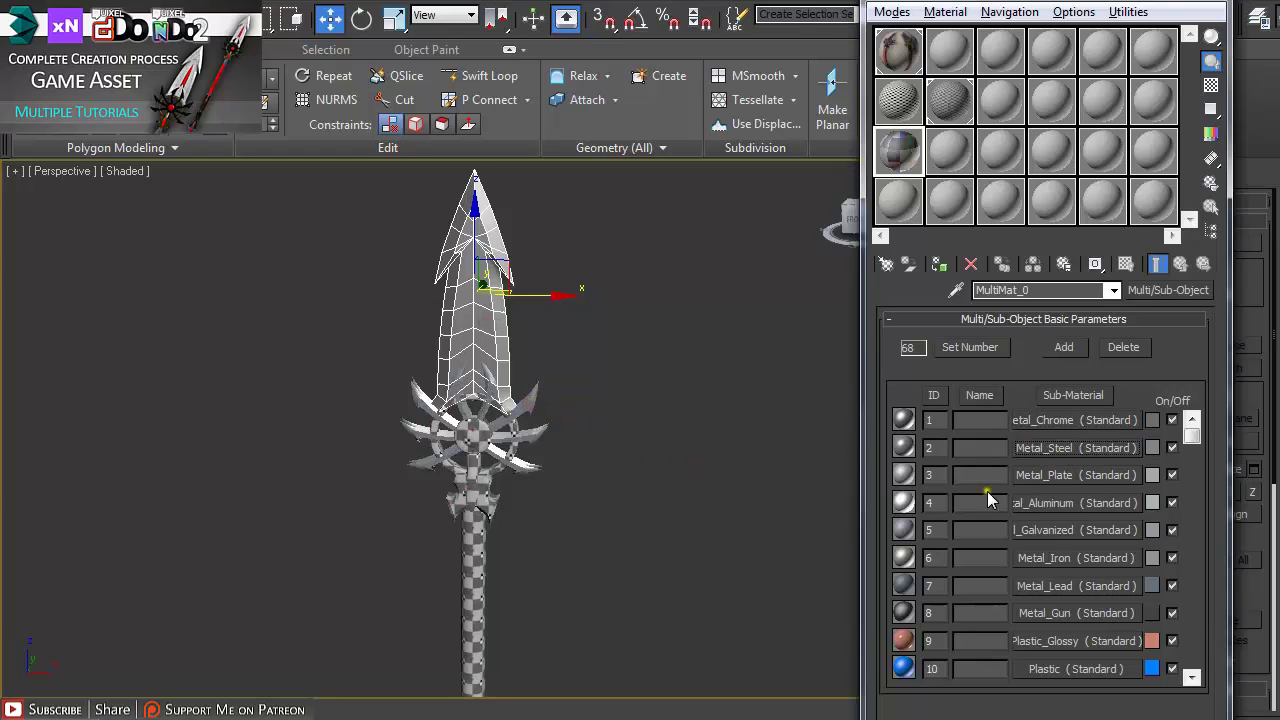
left_click_drag(1047, 472, 474, 435)
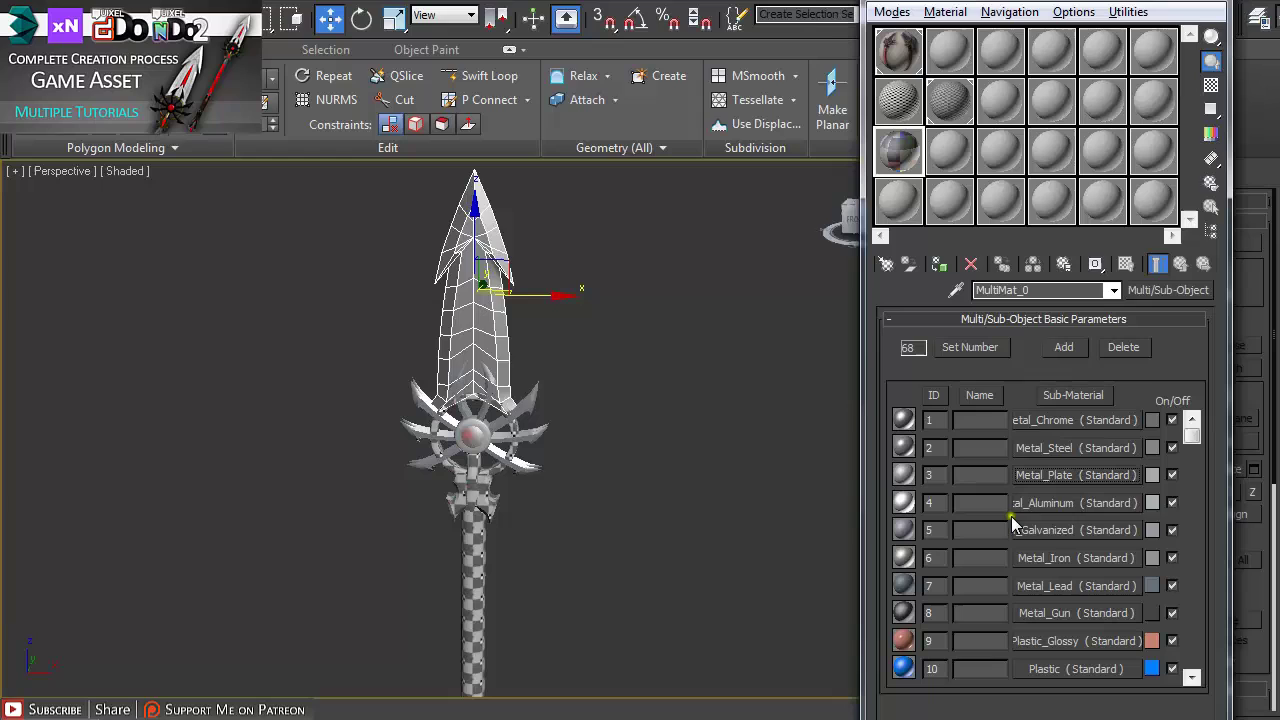
left_click_drag(1052, 506, 493, 478)
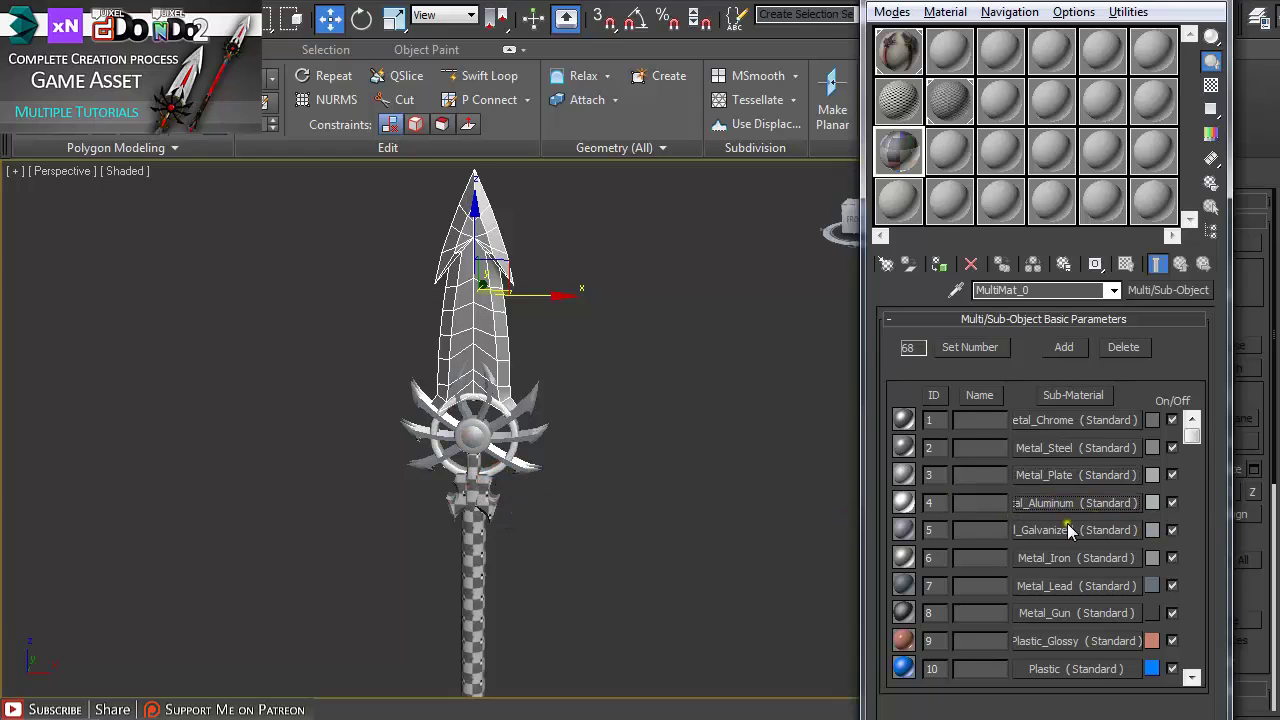
Step: Assign Metal_Galvanized to the stem below the ring, Metal_Iron to the winged collar, Metal_Lead to the upper shaft and Metal_Gun to the lower shaft
mouse_move(1067, 530)
left_mouse_down()
mouse_move(923, 532)
mouse_move(477, 476)
mouse_move(474, 490)
left_mouse_up()
mouse_move(1041, 558)
left_mouse_down()
mouse_move(500, 514)
mouse_move(506, 523)
mouse_move(486, 509)
left_mouse_up()
left_click_drag(1079, 585, 478, 568)
middle_click_drag(571, 641, 593, 516)
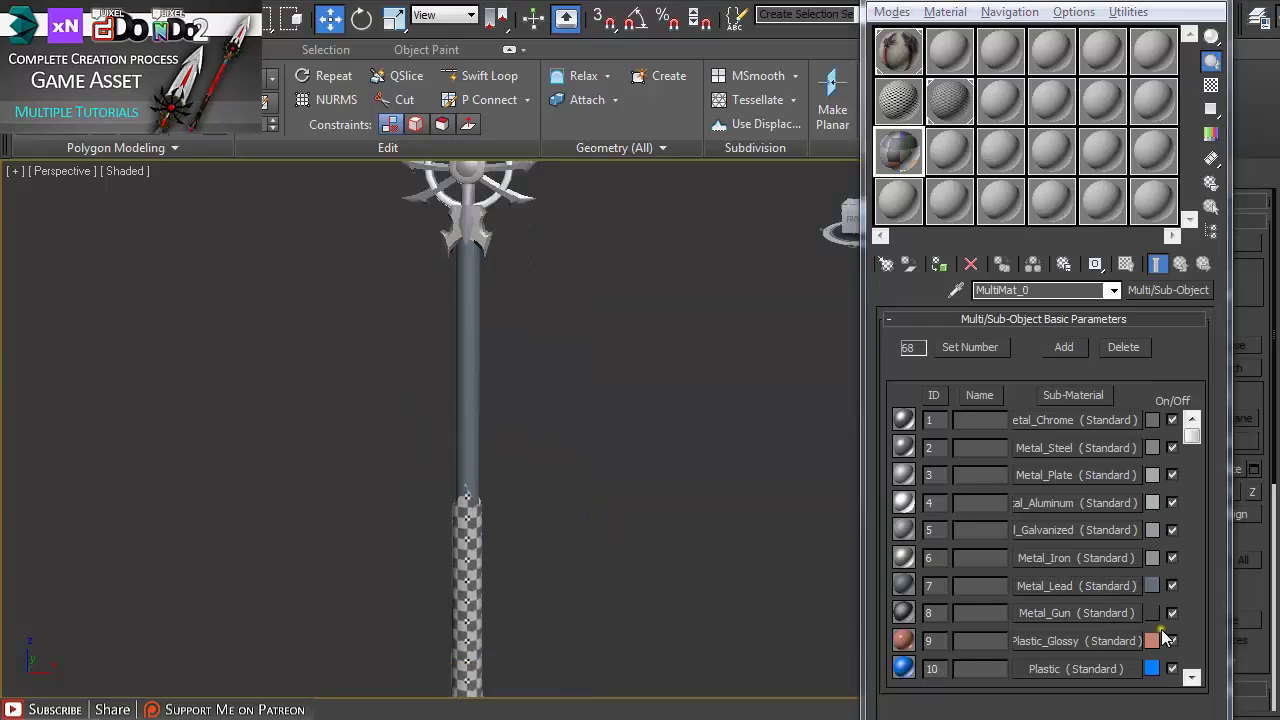
left_click_drag(1062, 616, 465, 565)
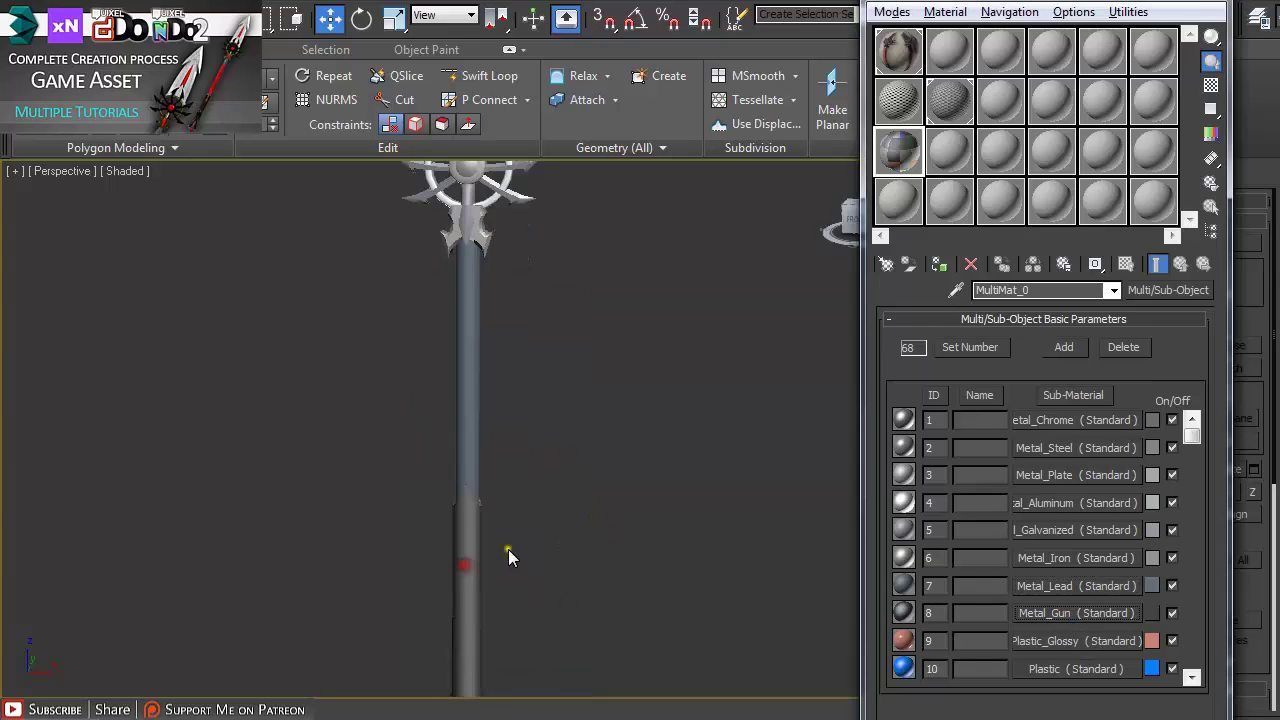
Step: Examine the metal materials on the spear's shaft, guard and blade with the blade deselected
scroll(582, 477, "down", 5)
scroll(562, 459, "up", 5)
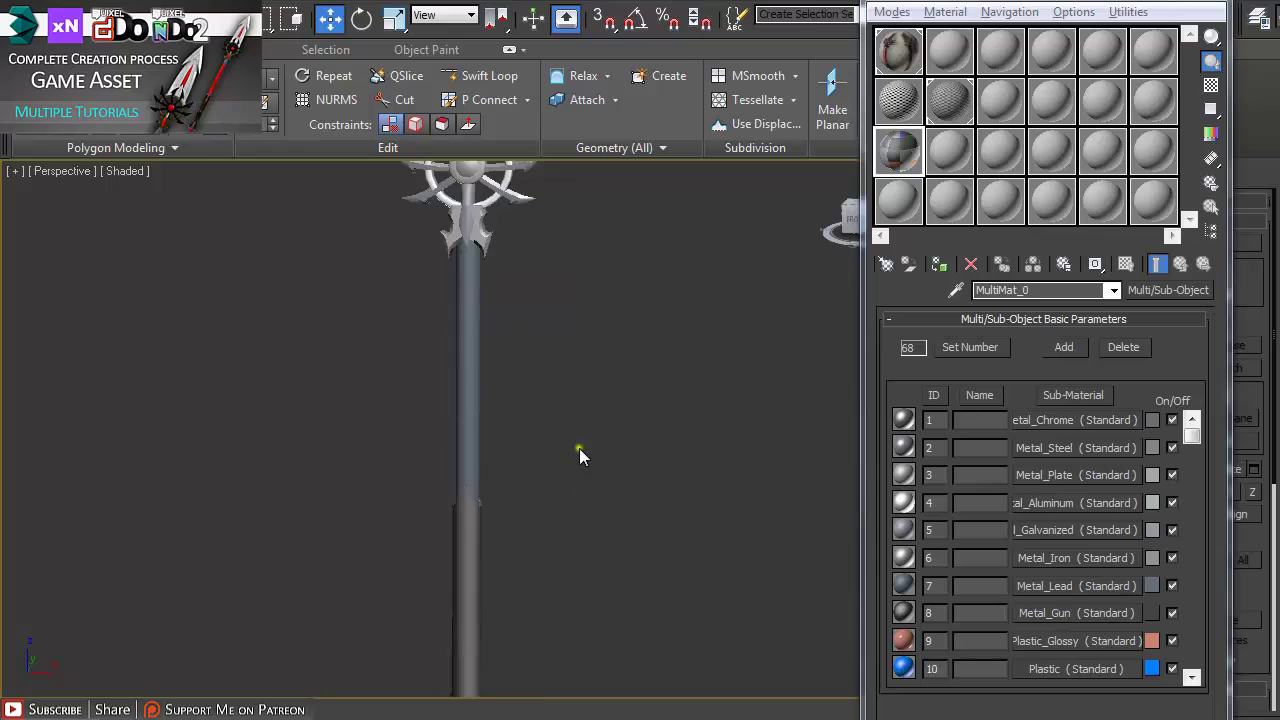
middle_click_drag(608, 334, 617, 534)
scroll(648, 470, "up", 4)
scroll(672, 455, "down", 2)
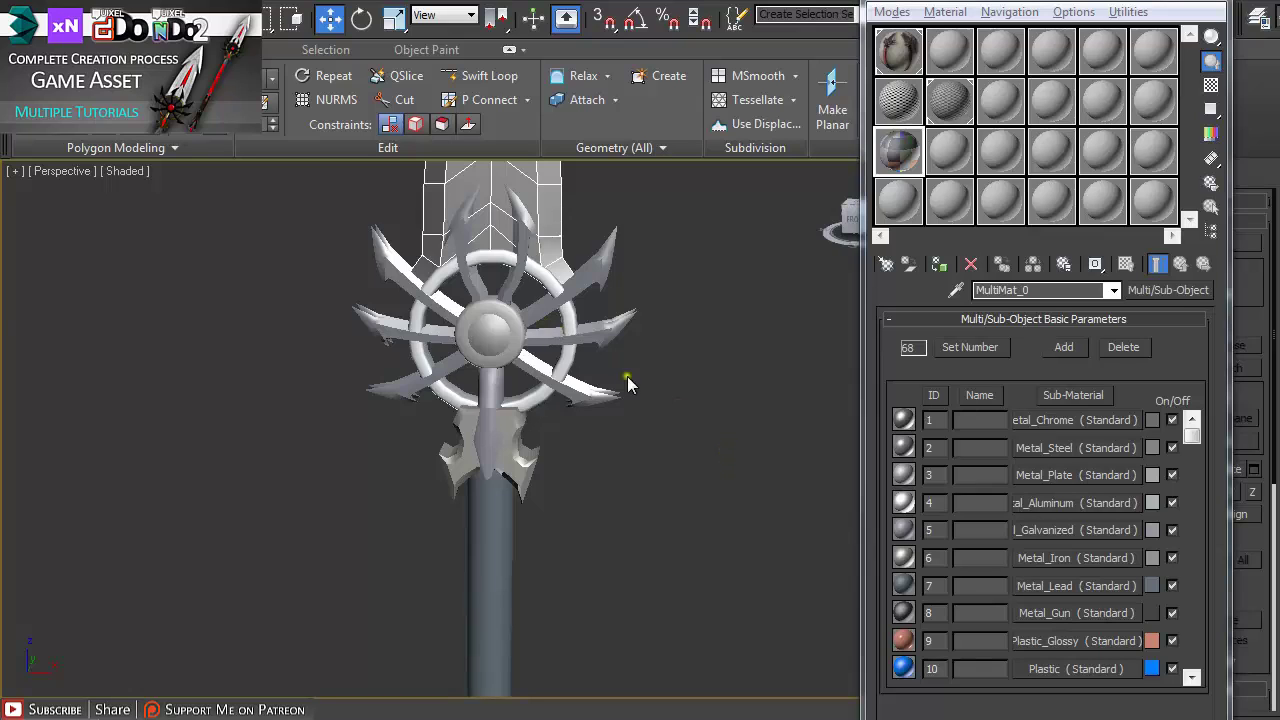
scroll(640, 376, "down", 2)
middle_click_drag(642, 376, 647, 403)
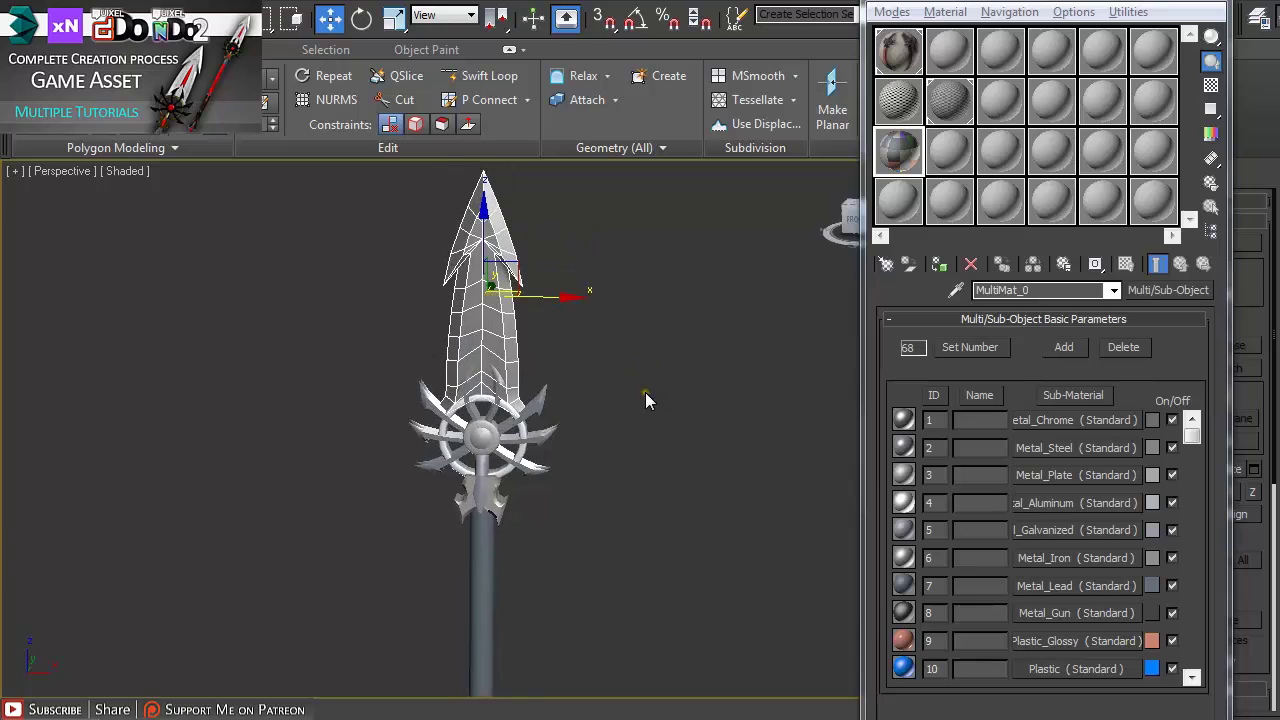
left_click(645, 392)
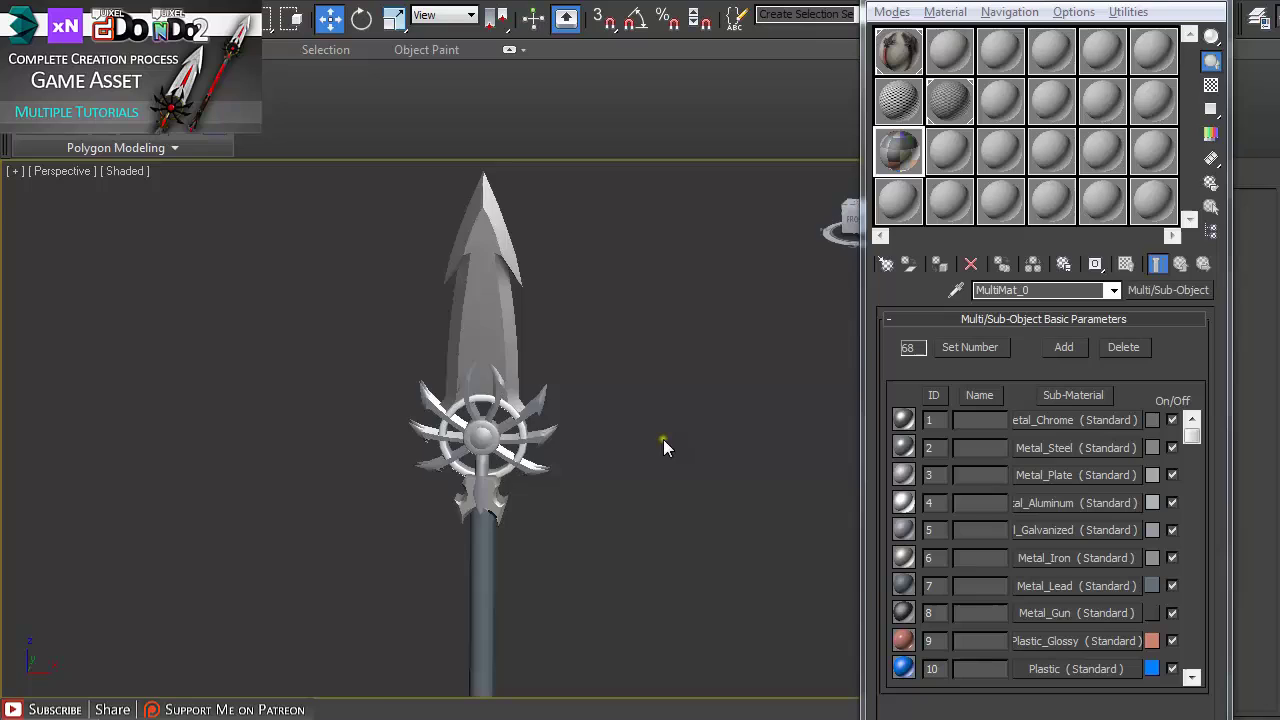
middle_click_drag(663, 439, 657, 466, "alt")
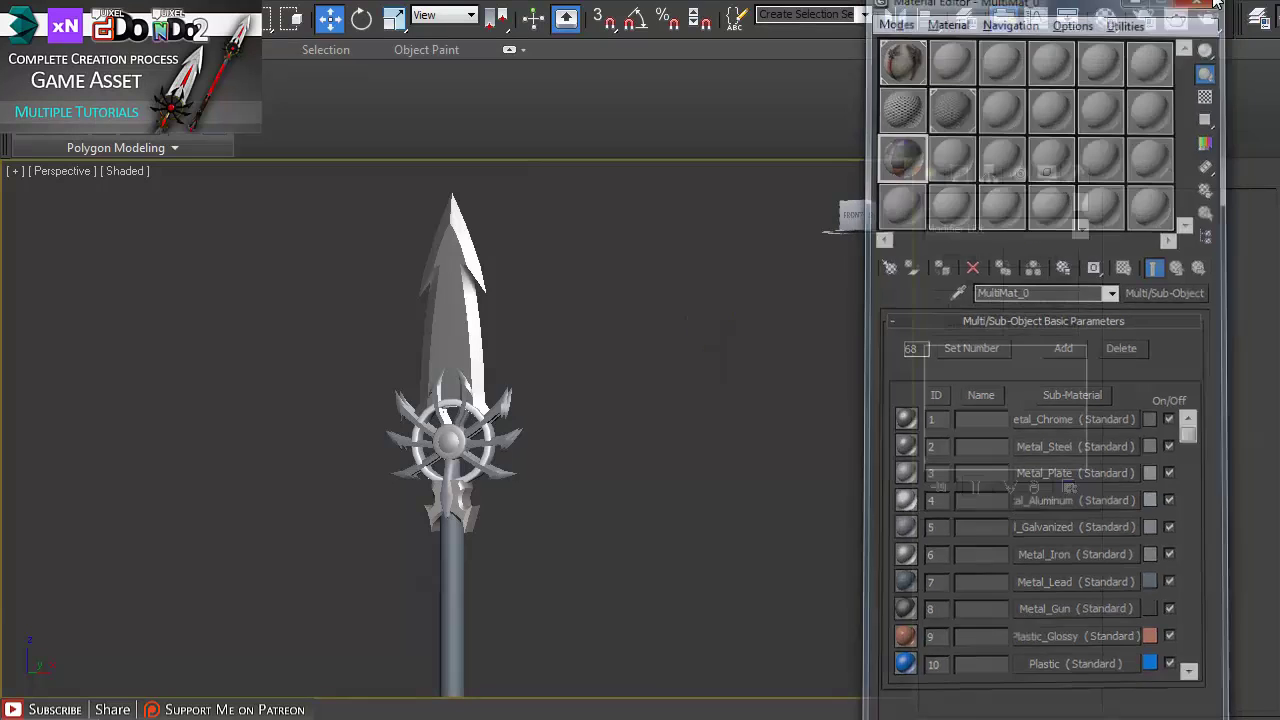
Step: Close the Material Editor and add a Projection modifier to the LowPoly spear, leaving no Symmetry modifier in its stack
left_click(1216, 4)
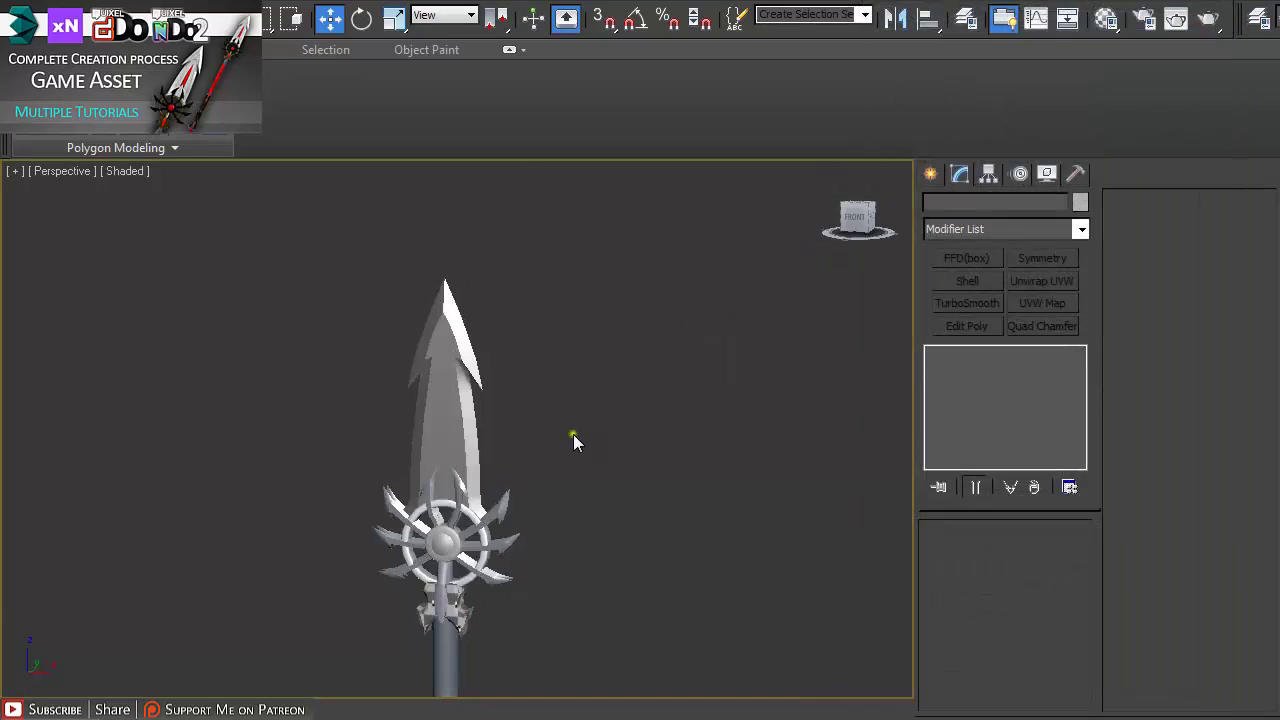
left_click(431, 410)
left_click(431, 410)
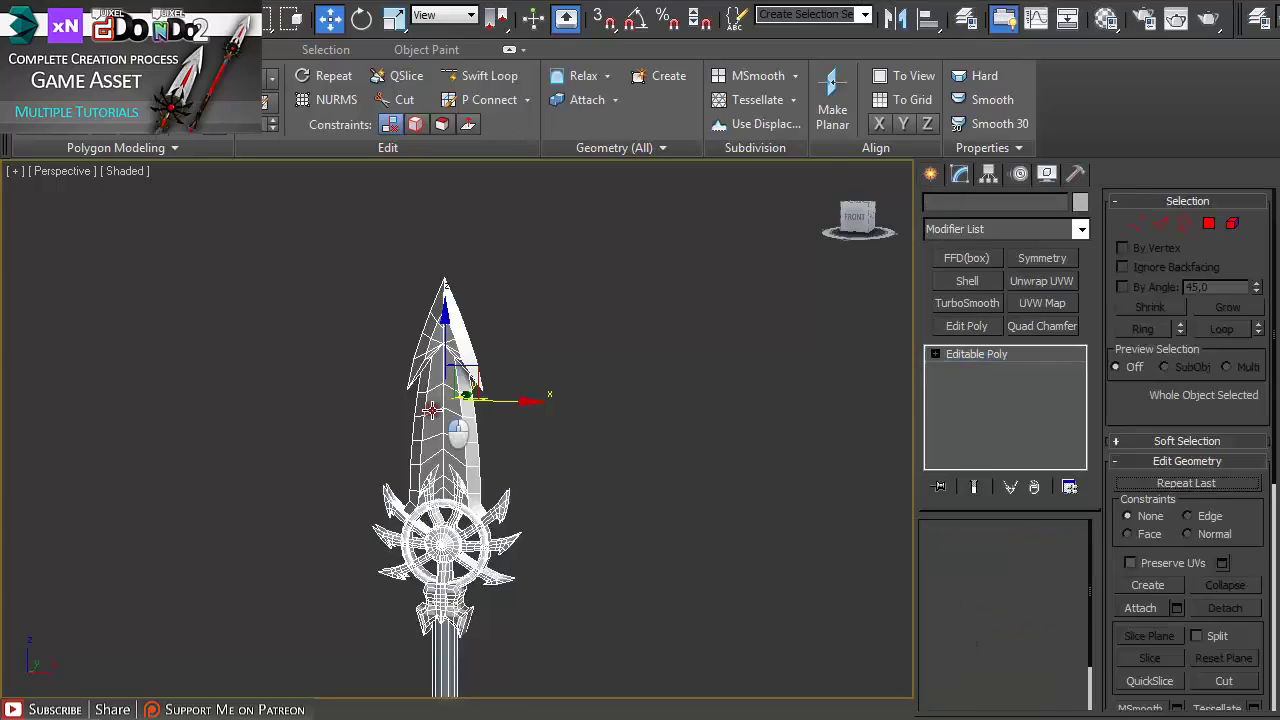
left_click(1015, 229)
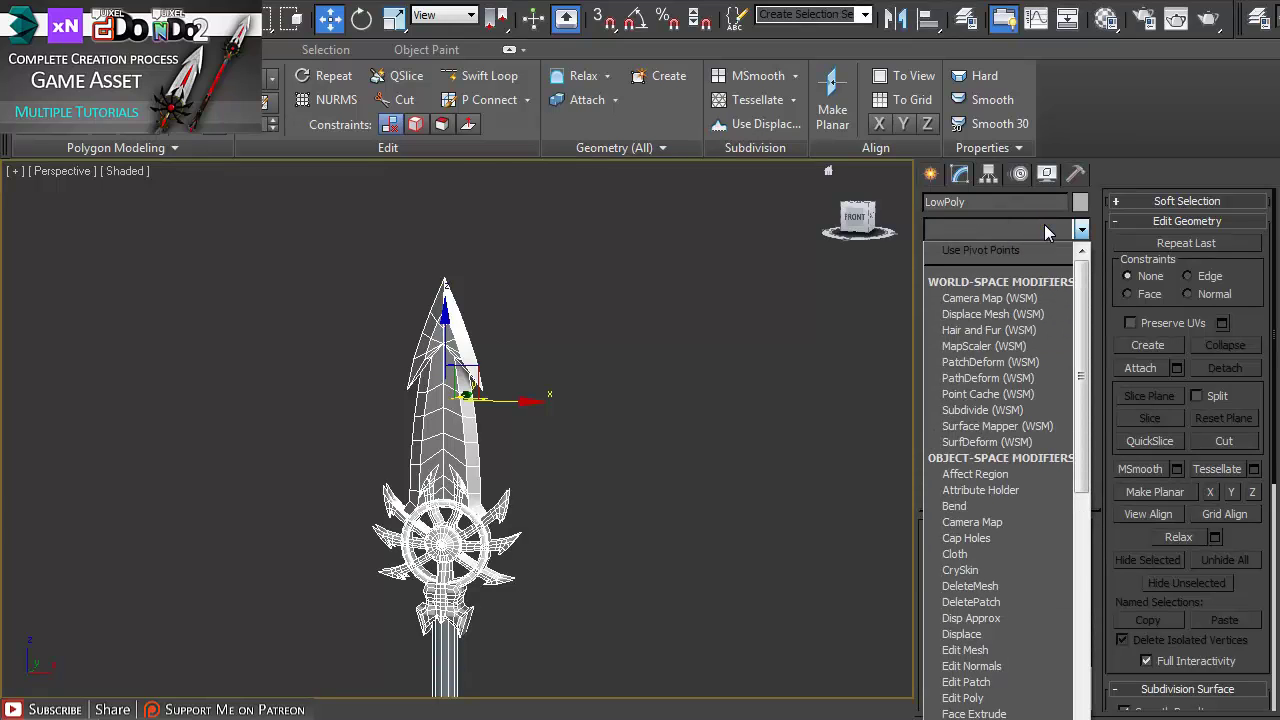
type("pr")
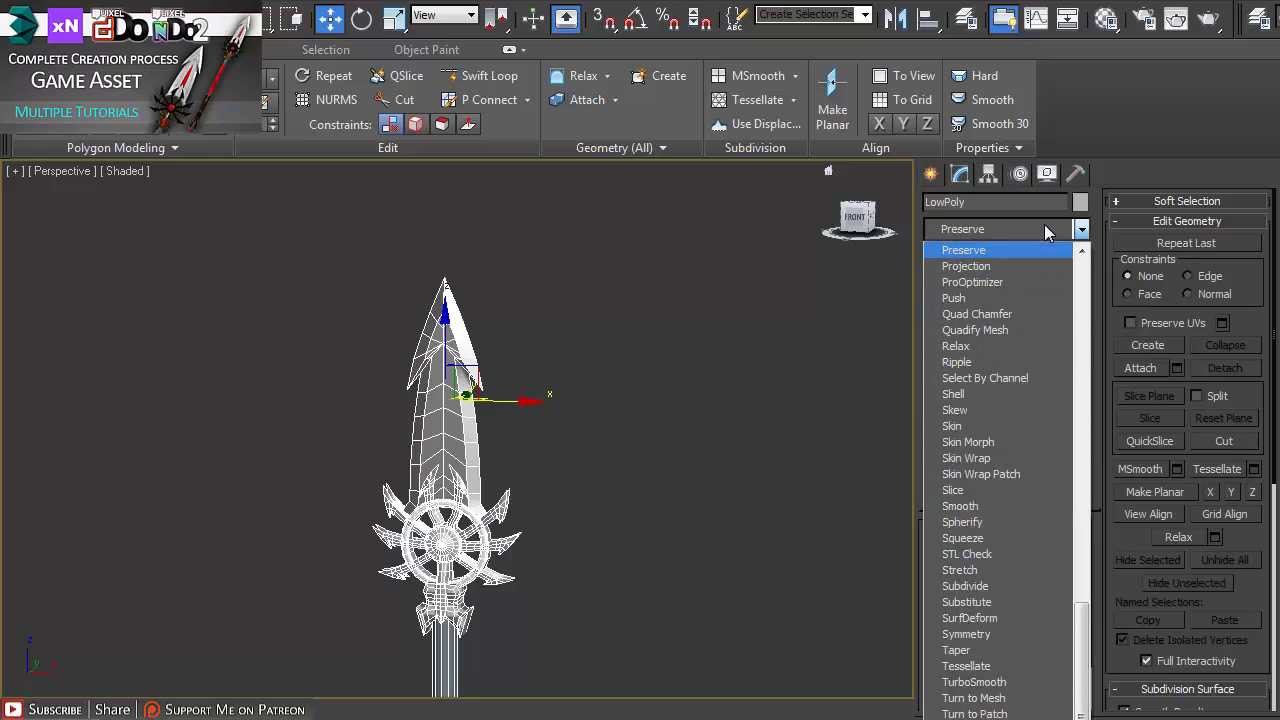
type("ojection")
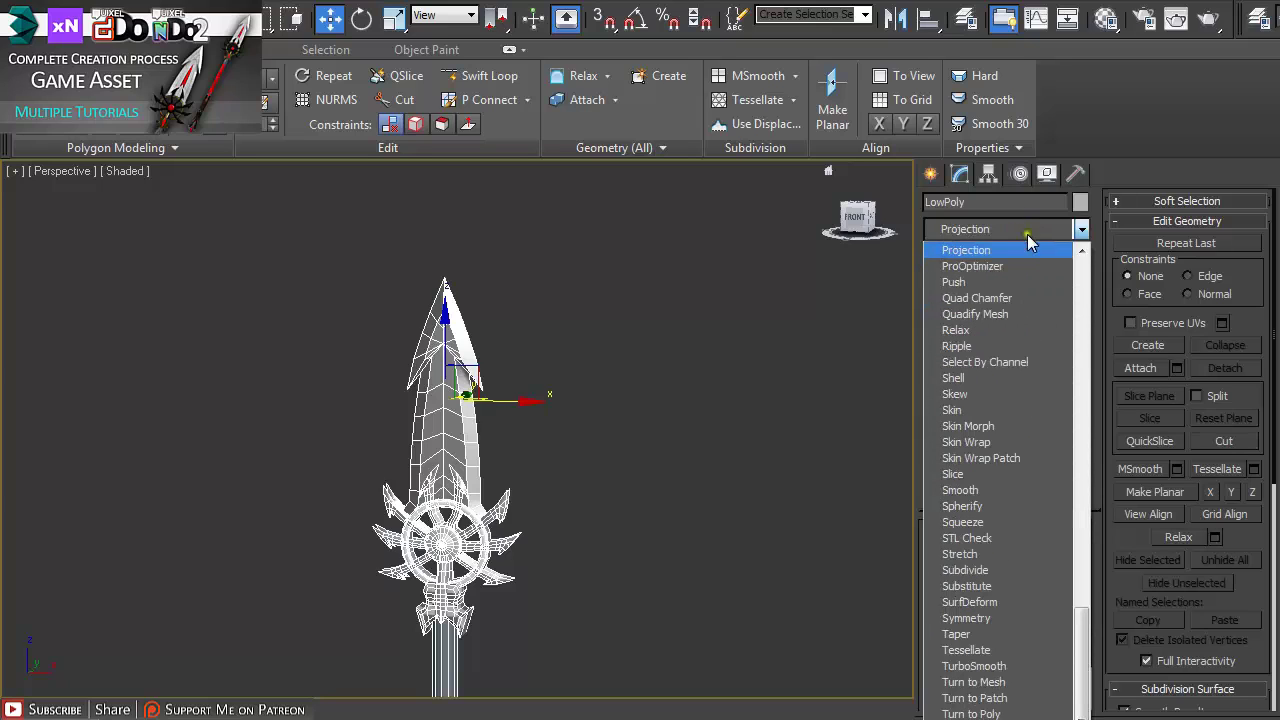
key("Return")
left_click(1028, 257)
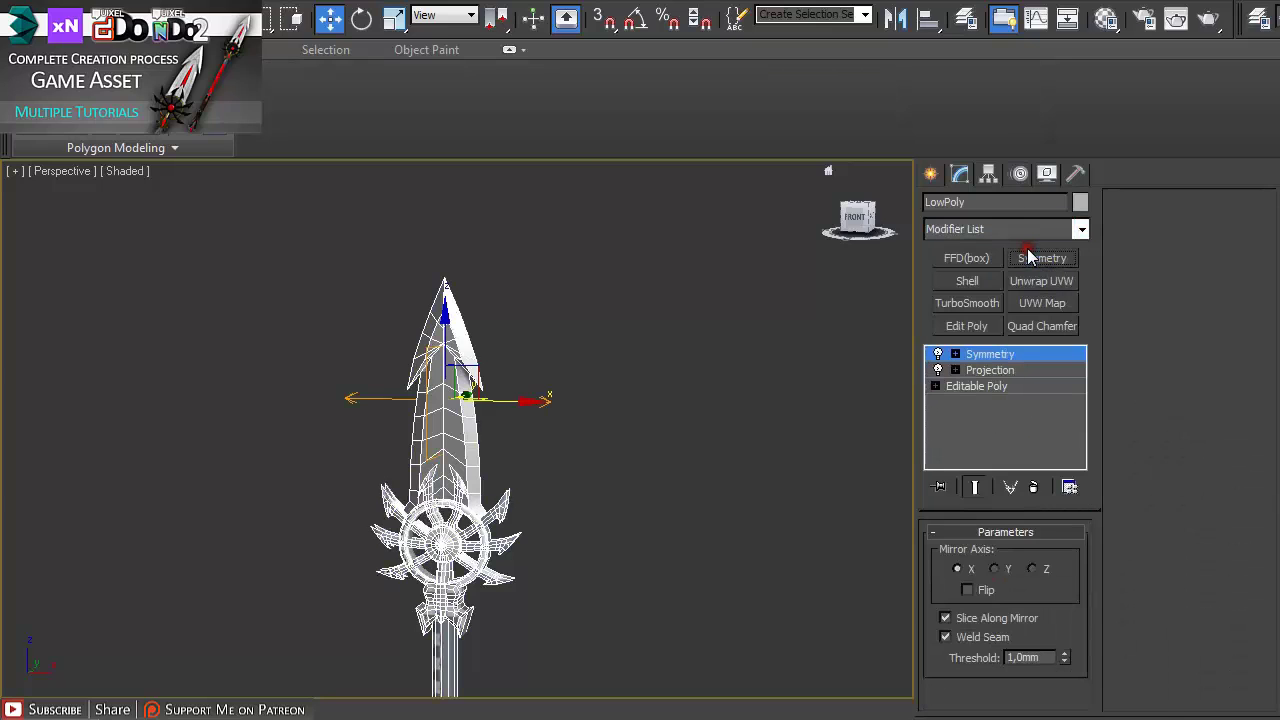
left_click(1033, 486)
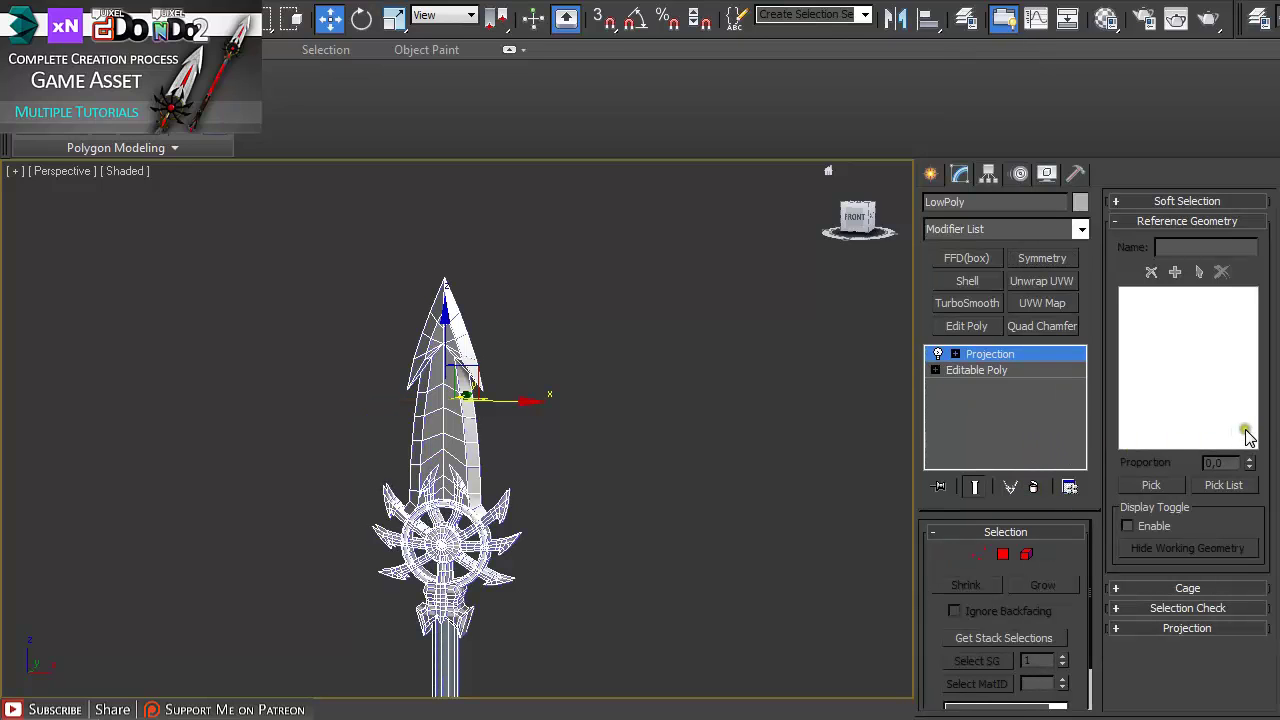
Step: Add every listed spear part except Plane001 to the Projection modifier's reference geometry
left_click(1224, 485)
left_click(785, 383)
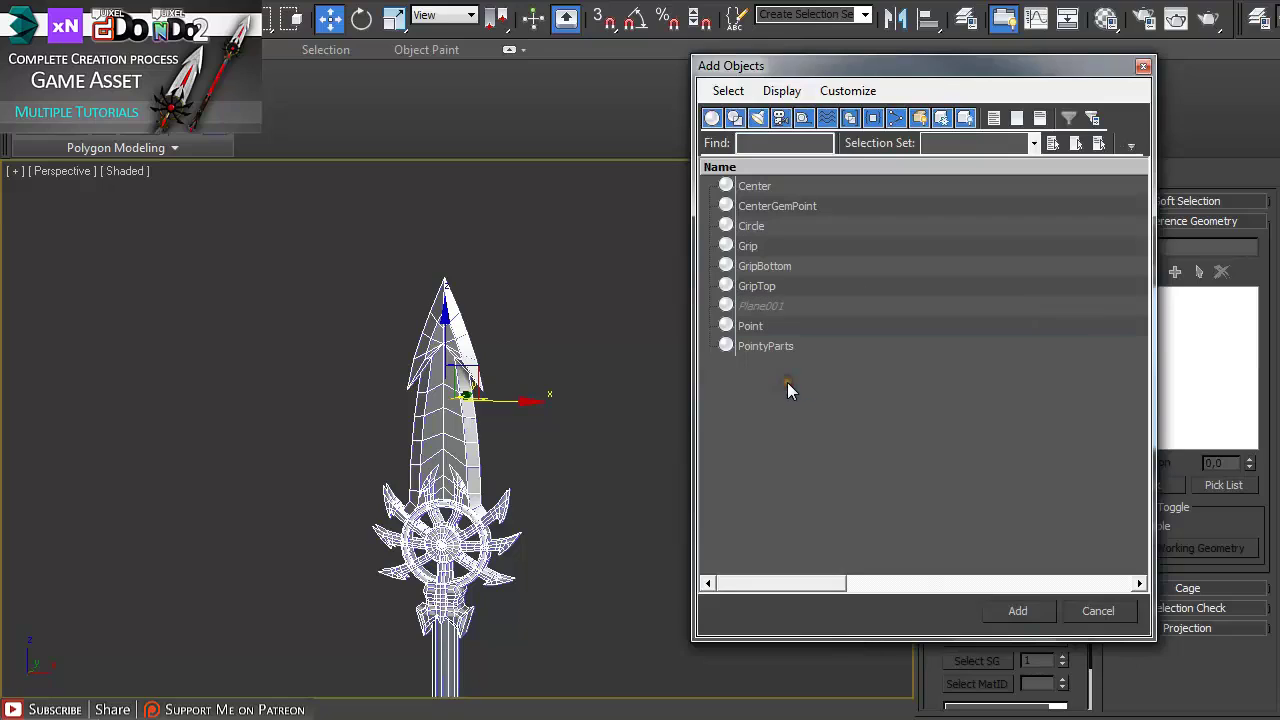
key("ctrl+a")
left_click(762, 306, "ctrl")
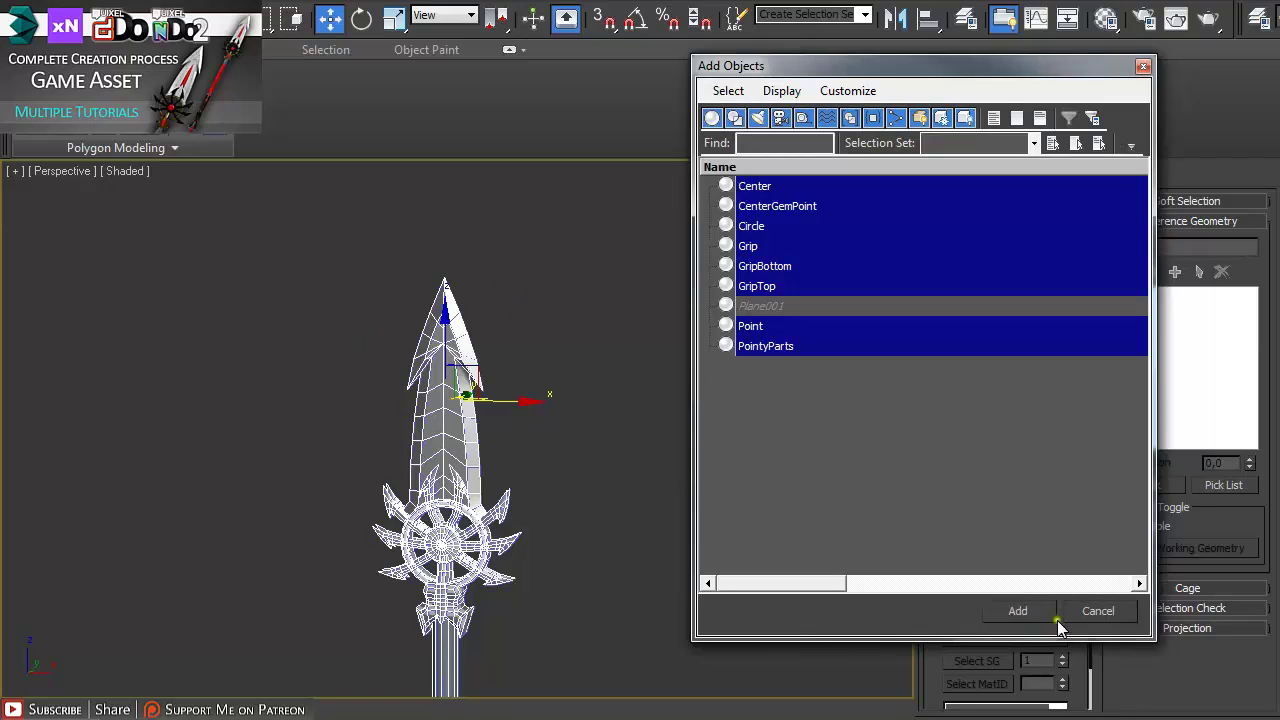
left_click(1020, 610)
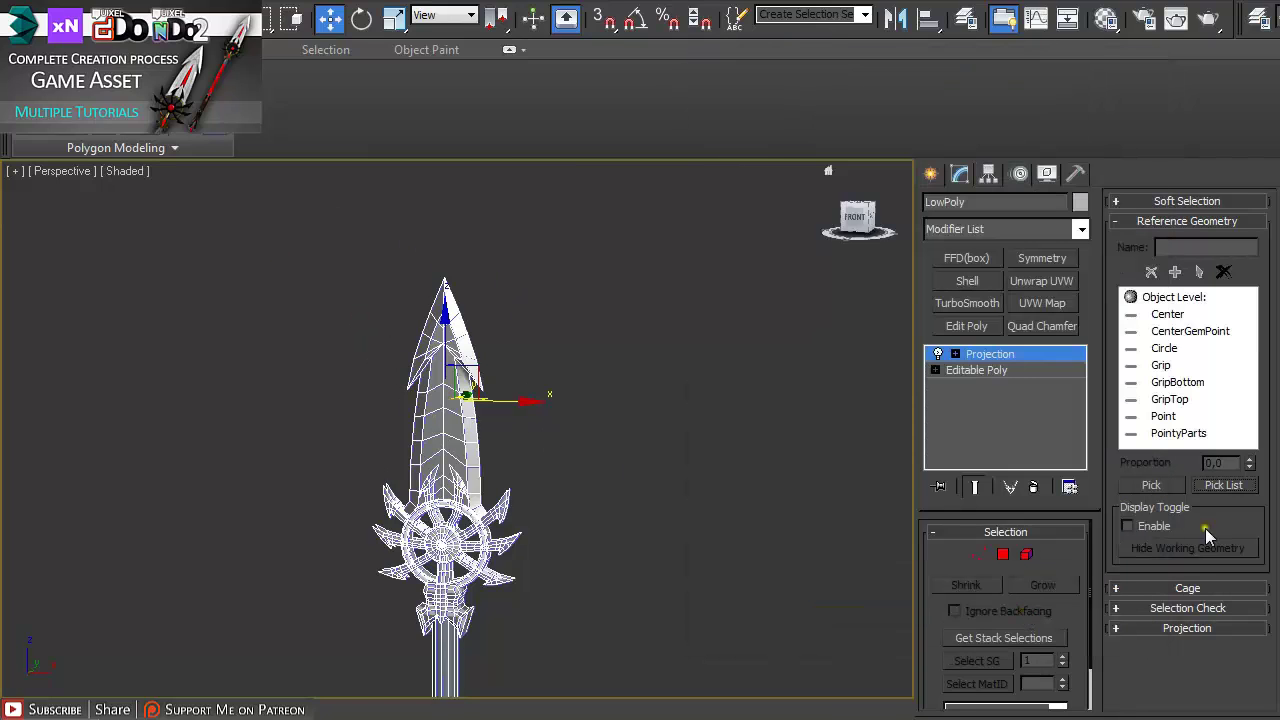
Step: Turn on shaded display for the Projection modifier's cage
left_click(1187, 589)
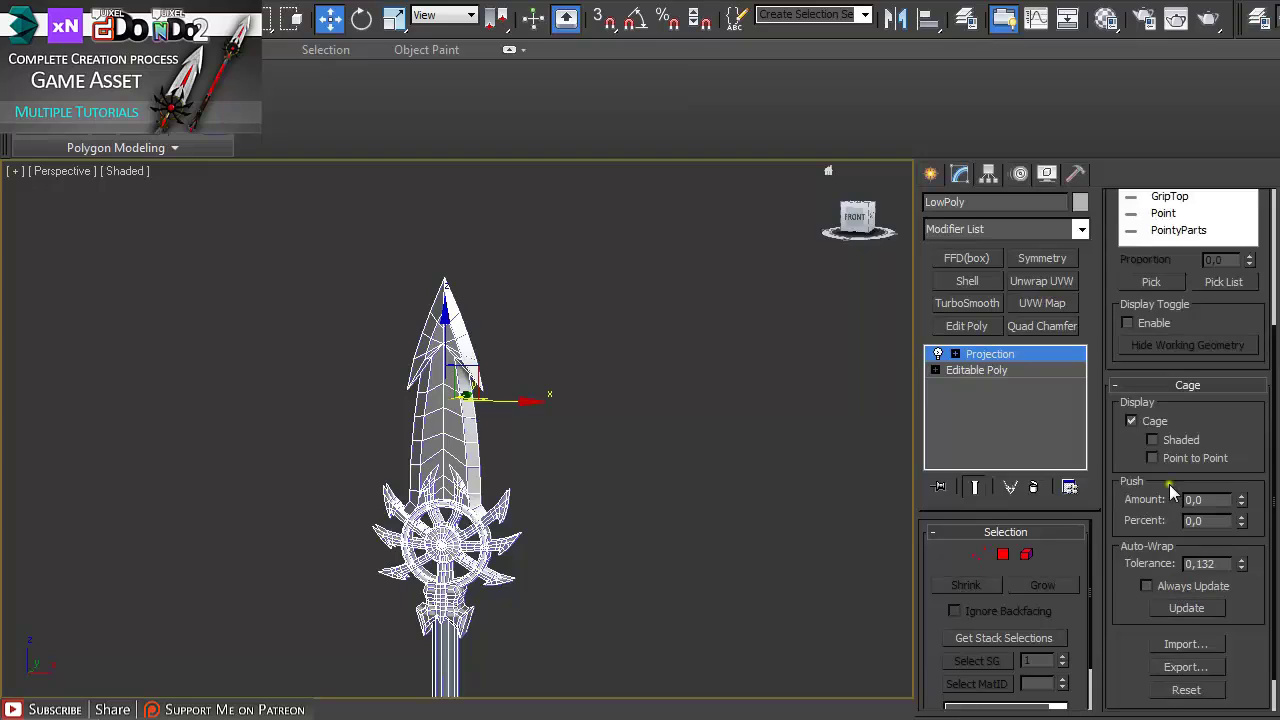
left_click(1152, 440)
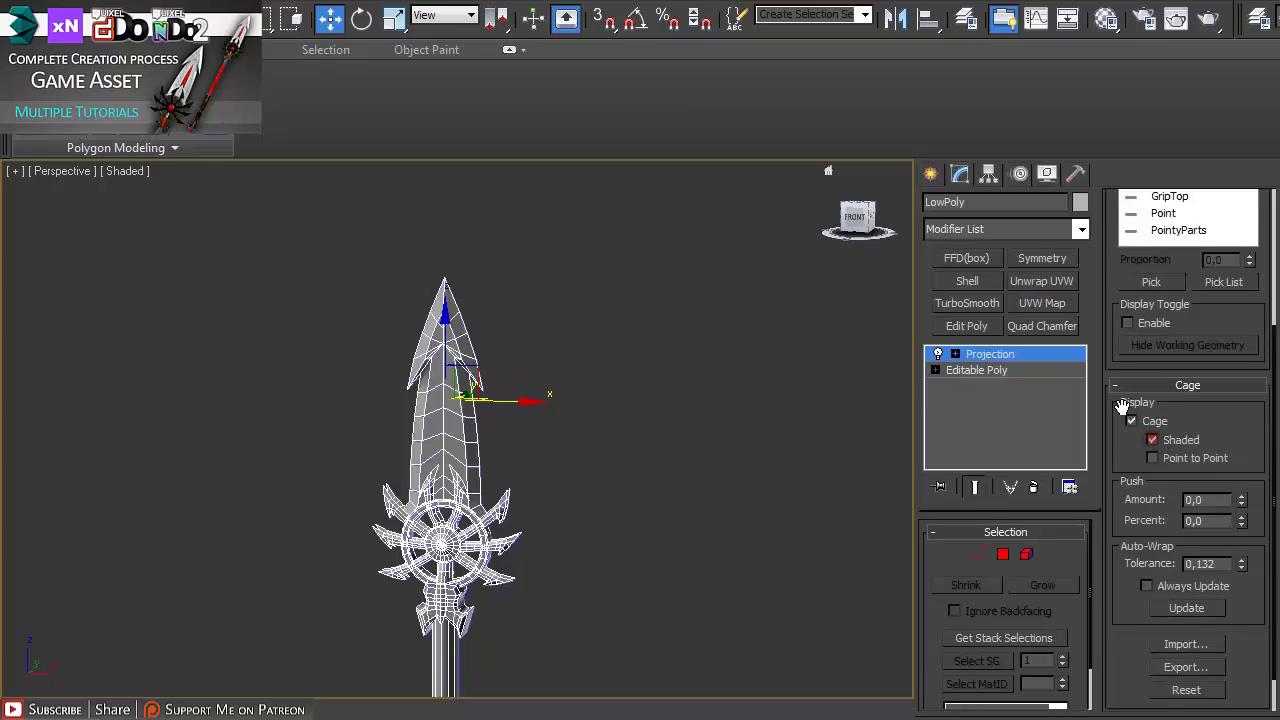
left_click(1242, 497)
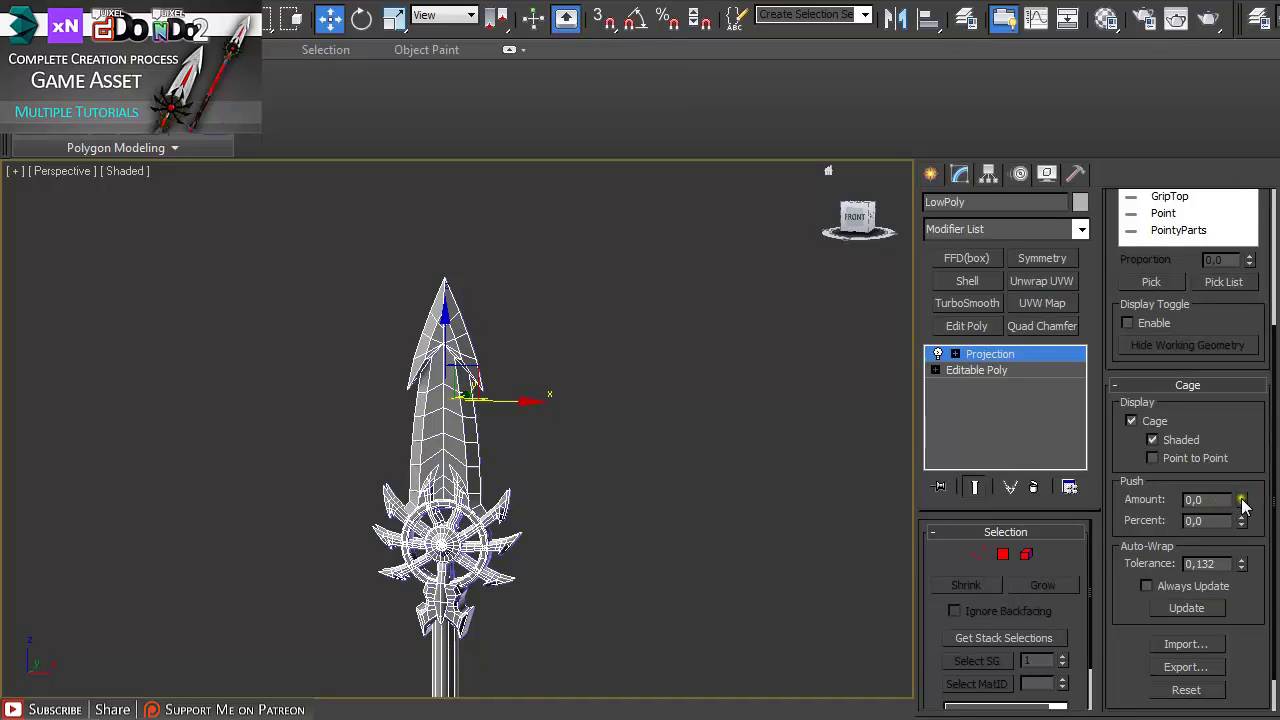
Step: Inspect the shaded projection cage around the guard's ring and spikes from several angles
middle_click_drag(630, 515, 632, 467)
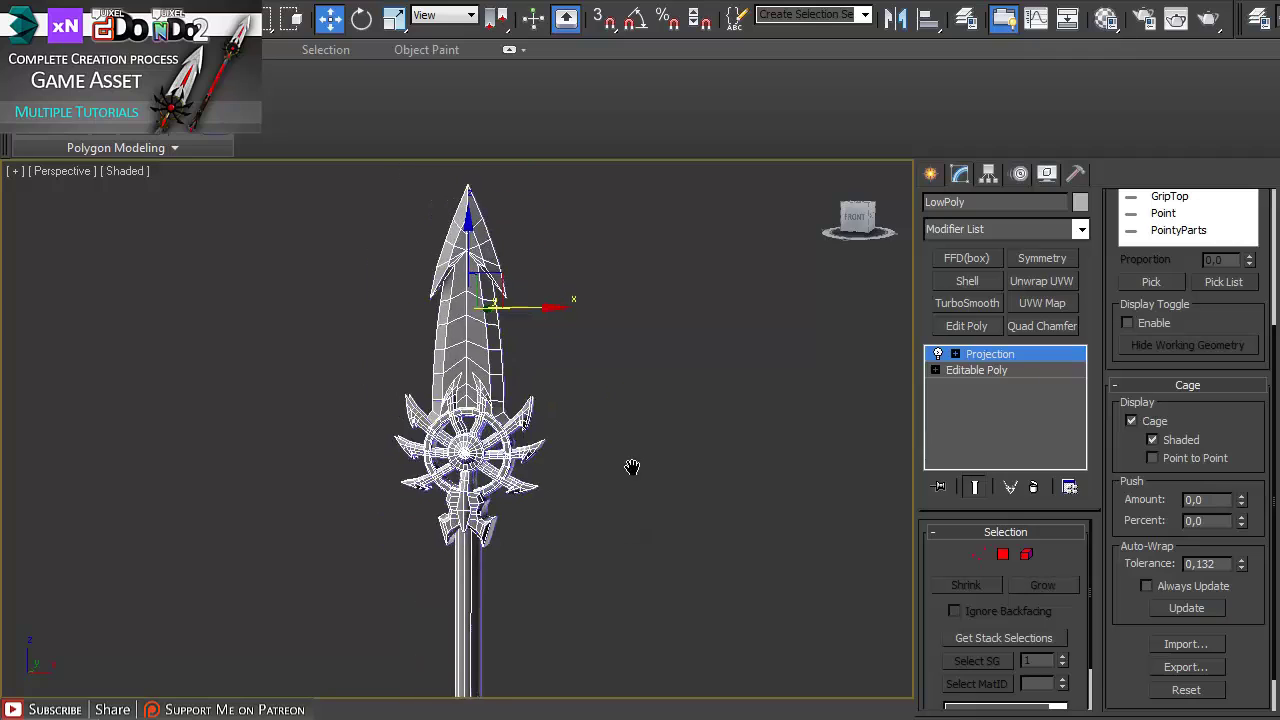
scroll(632, 467, "up", 5)
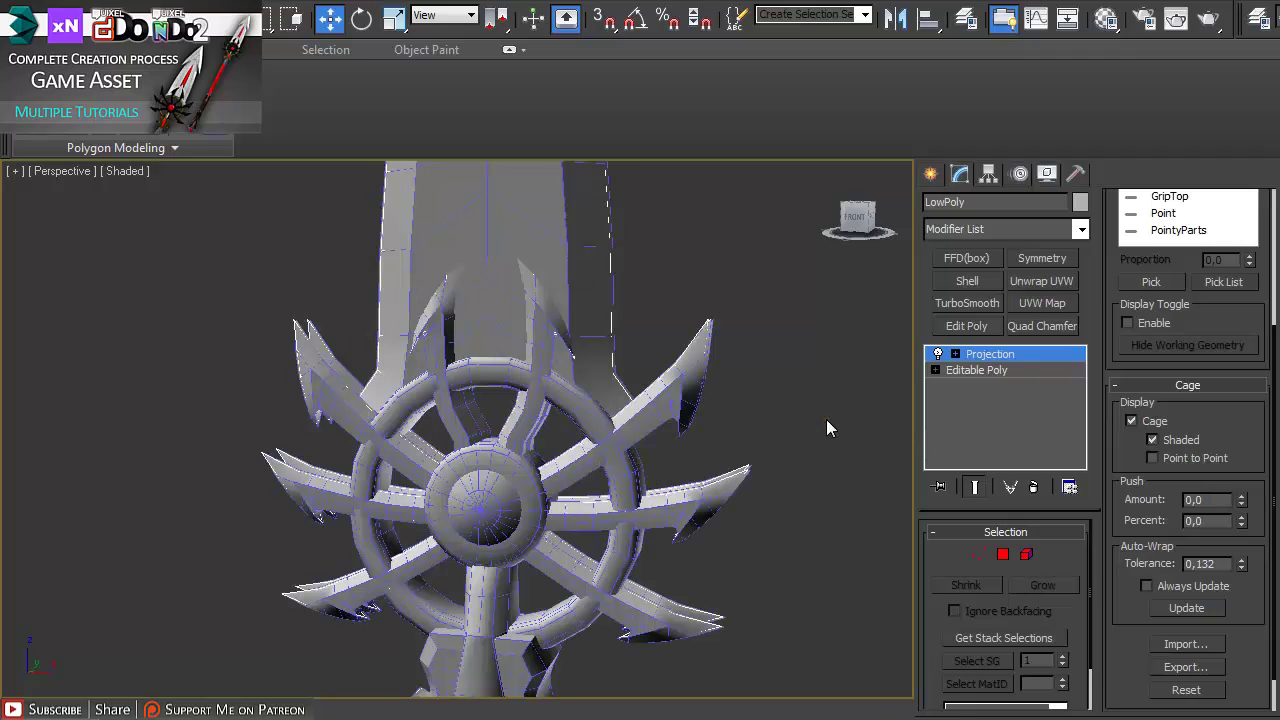
middle_click_drag(826, 419, 766, 421, "alt")
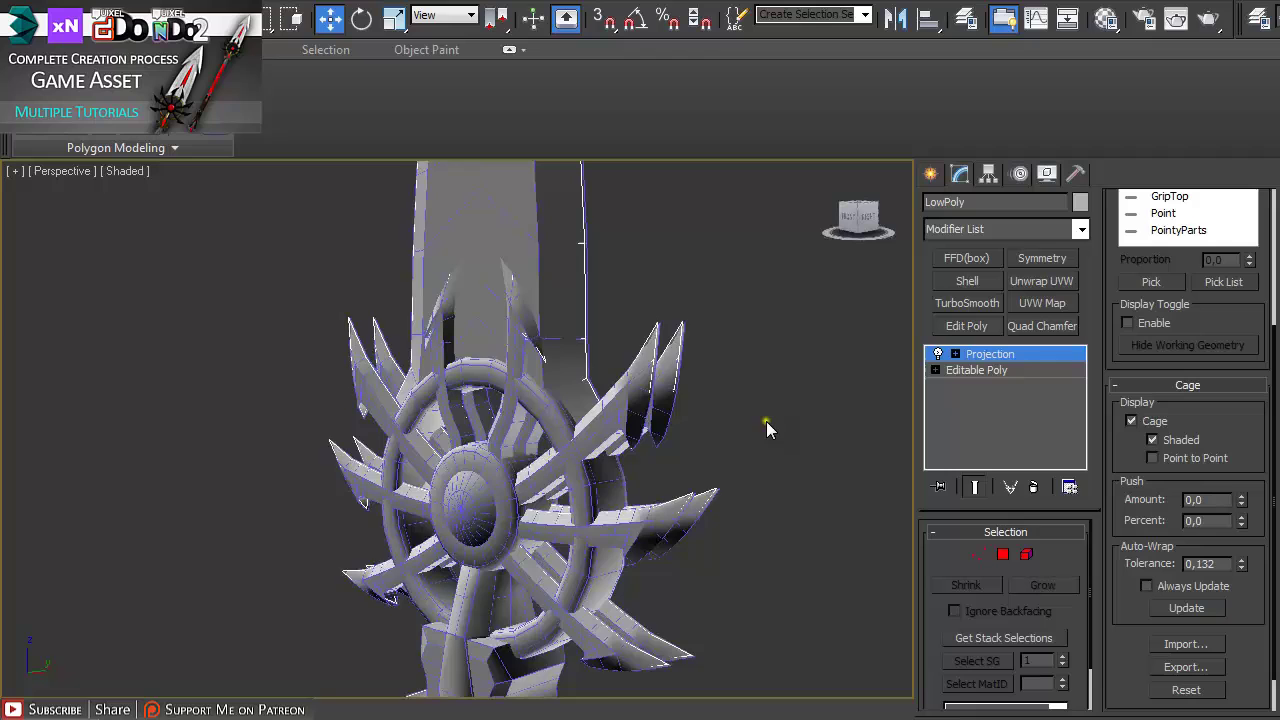
left_click_drag(766, 421, 759, 421, "alt")
scroll(759, 421, "down", 5)
scroll(689, 421, "up", 5)
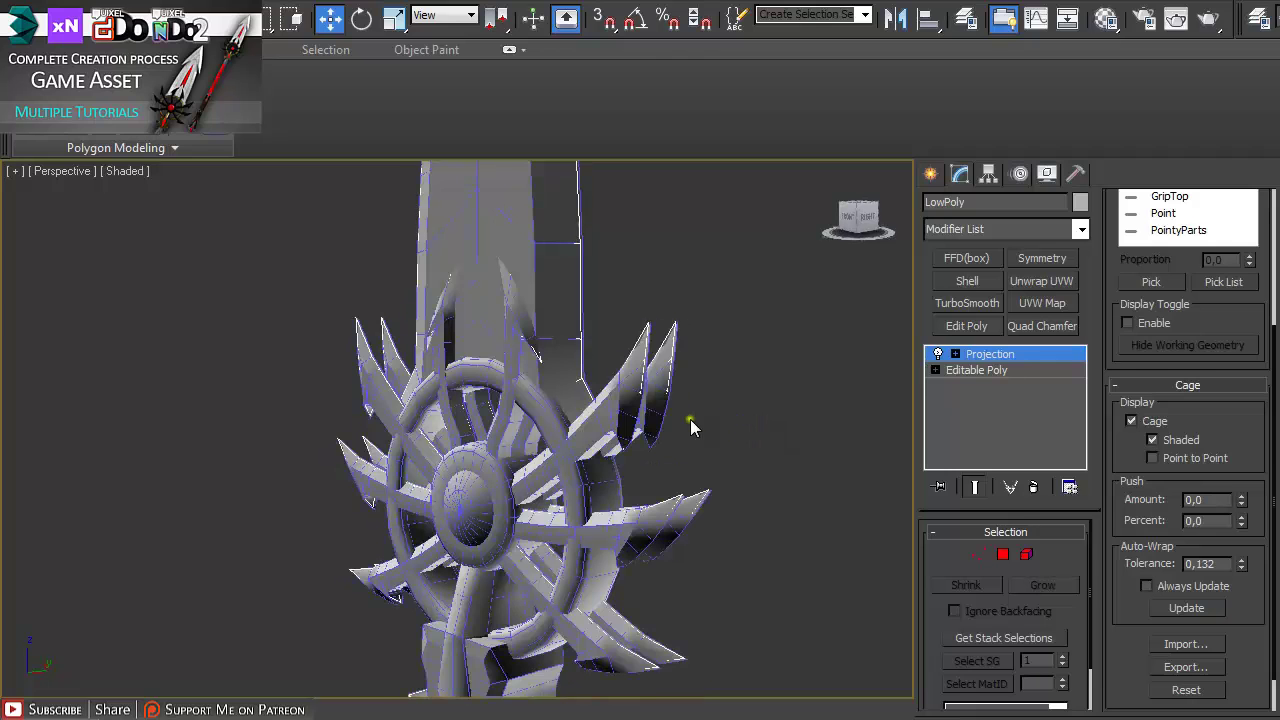
middle_click_drag(690, 425, 731, 423, "alt")
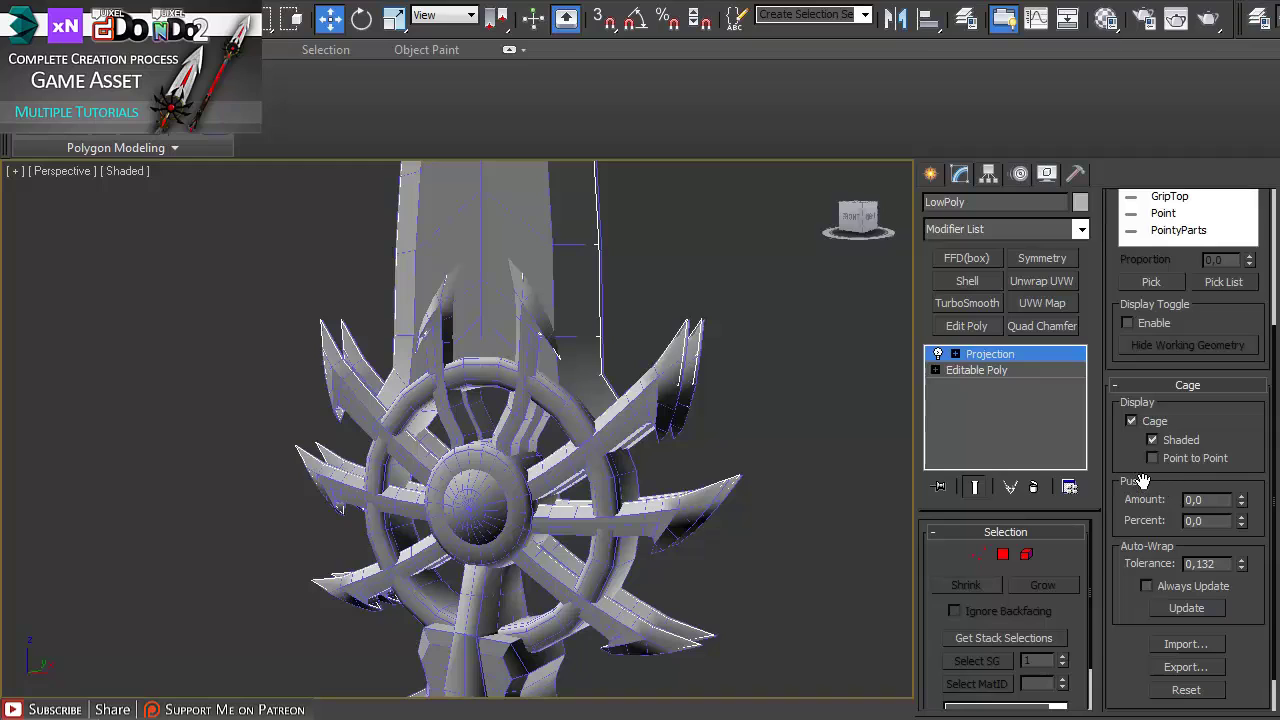
Step: Open Render To Texture for the LowPoly spear and enable projection mapping with its Projection modifier
key("z")
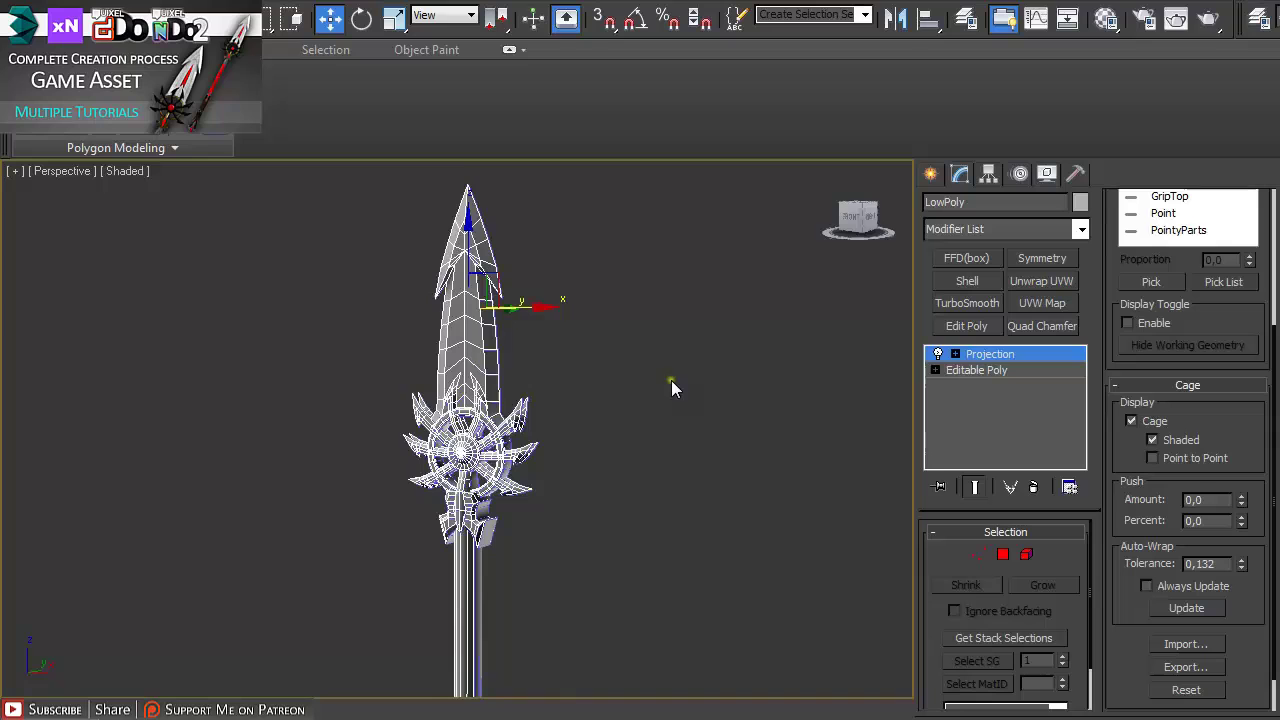
middle_click_drag(671, 380, 697, 382, "alt")
key("0")
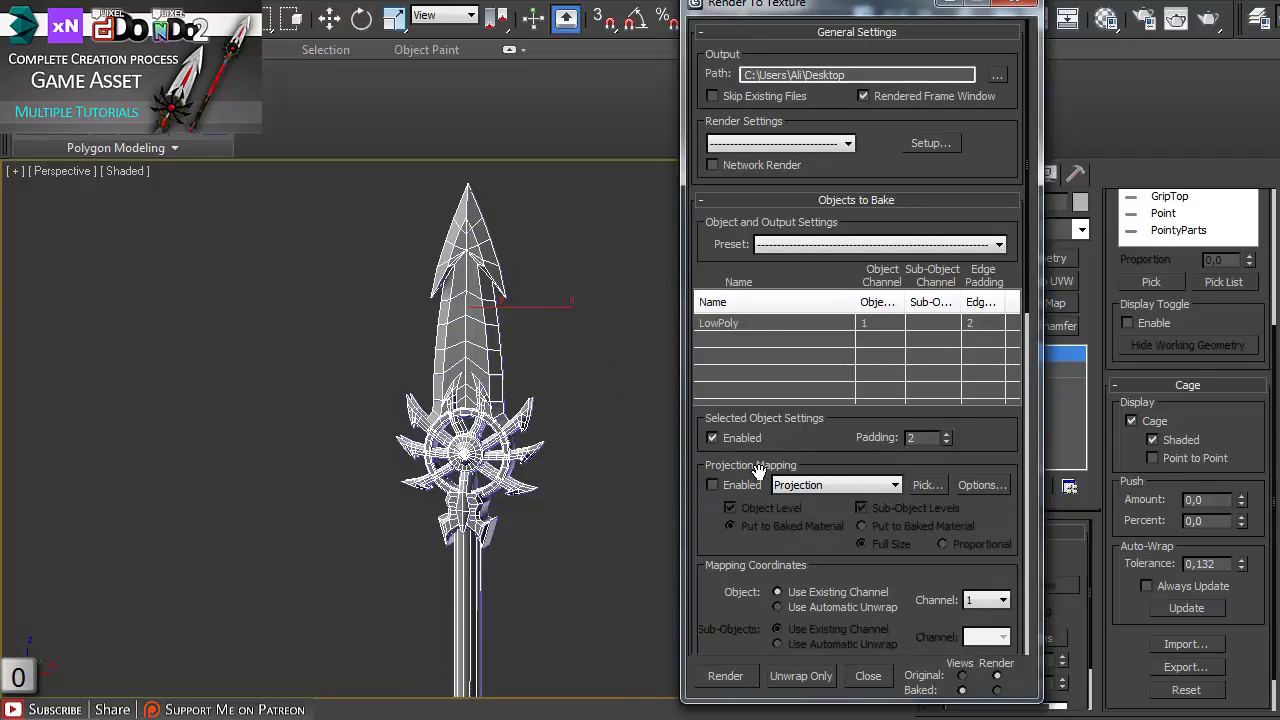
left_click(711, 487)
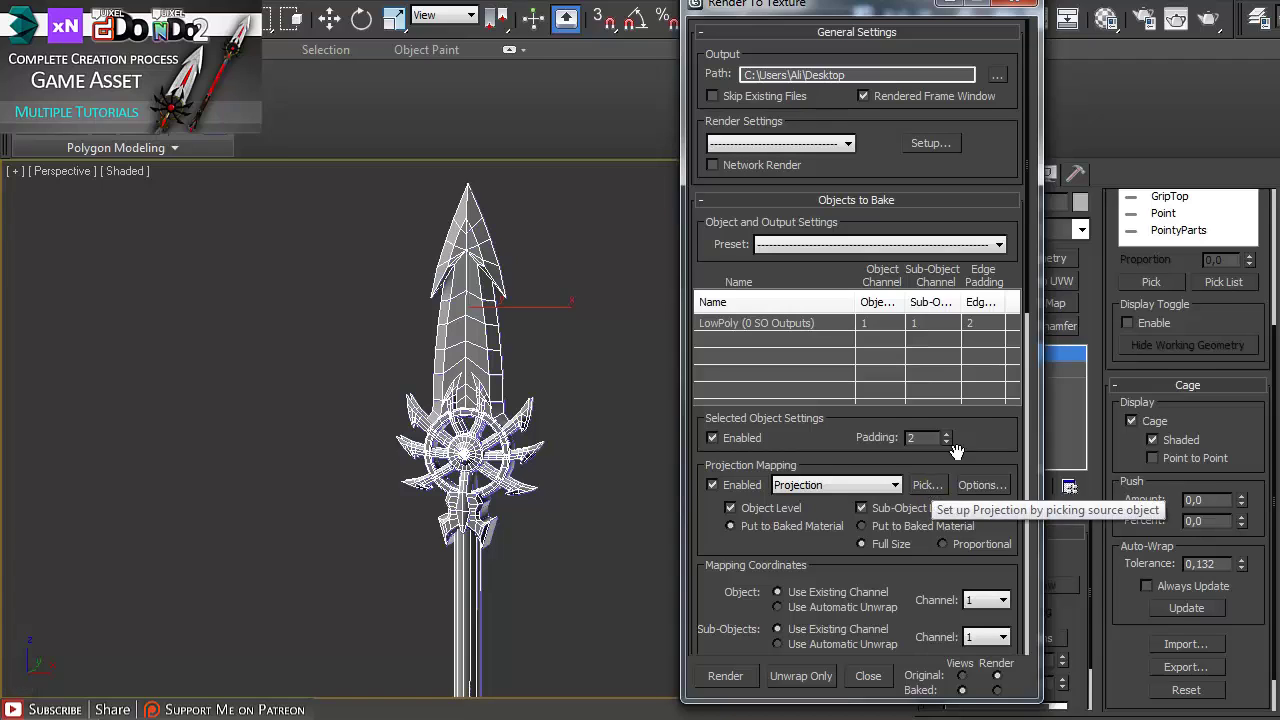
left_click(920, 486)
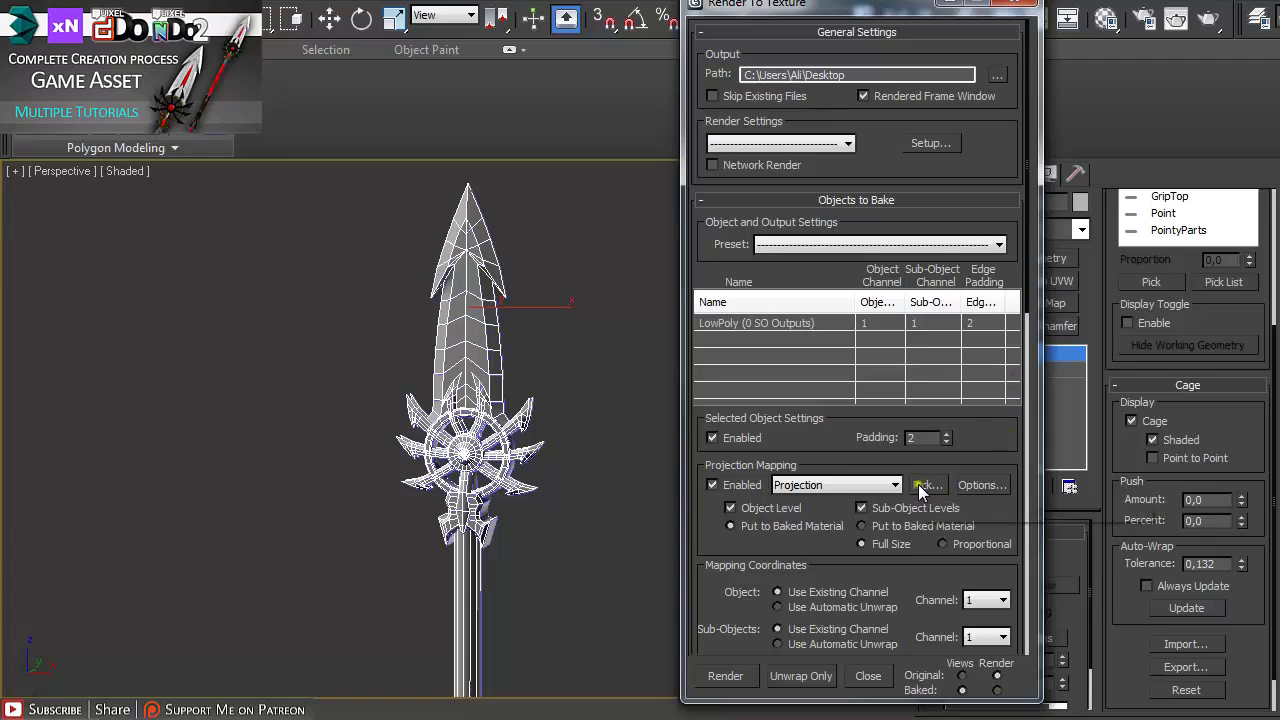
Step: Add a DiffuseMap texture element to the LowPoly bake output
left_click_drag(1030, 265, 1028, 411)
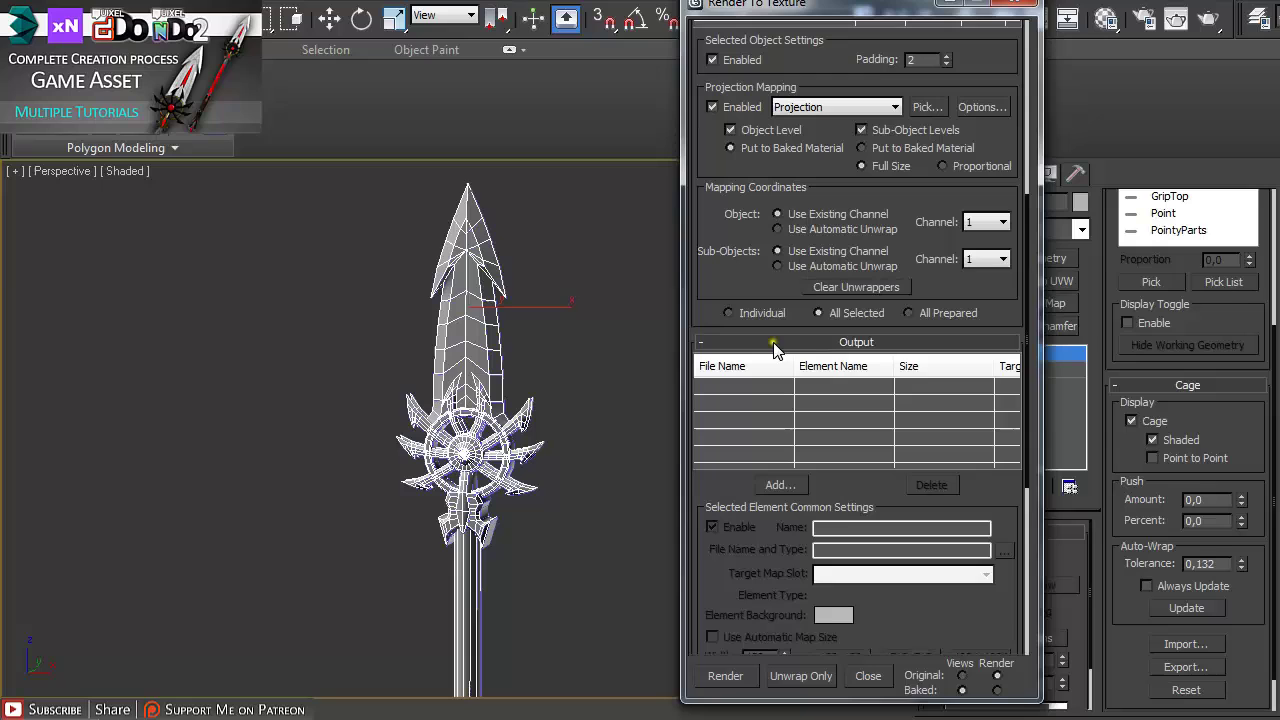
left_click(785, 487)
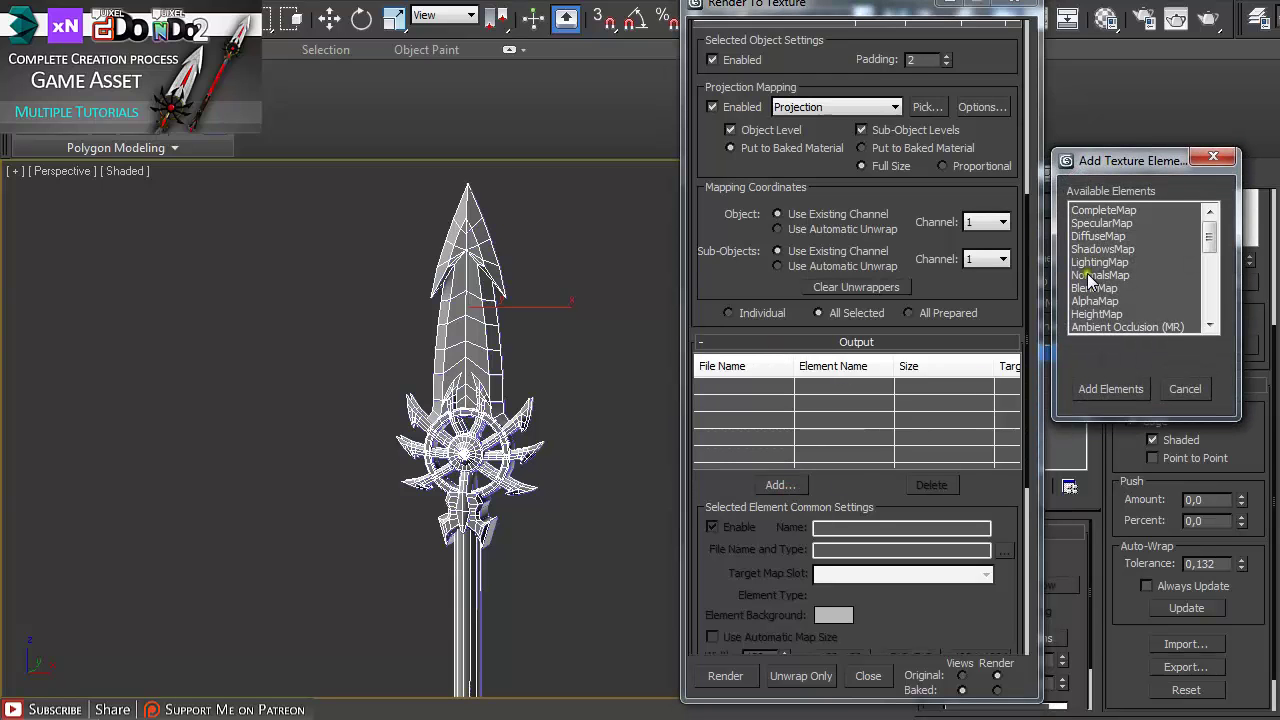
double_click(1092, 236)
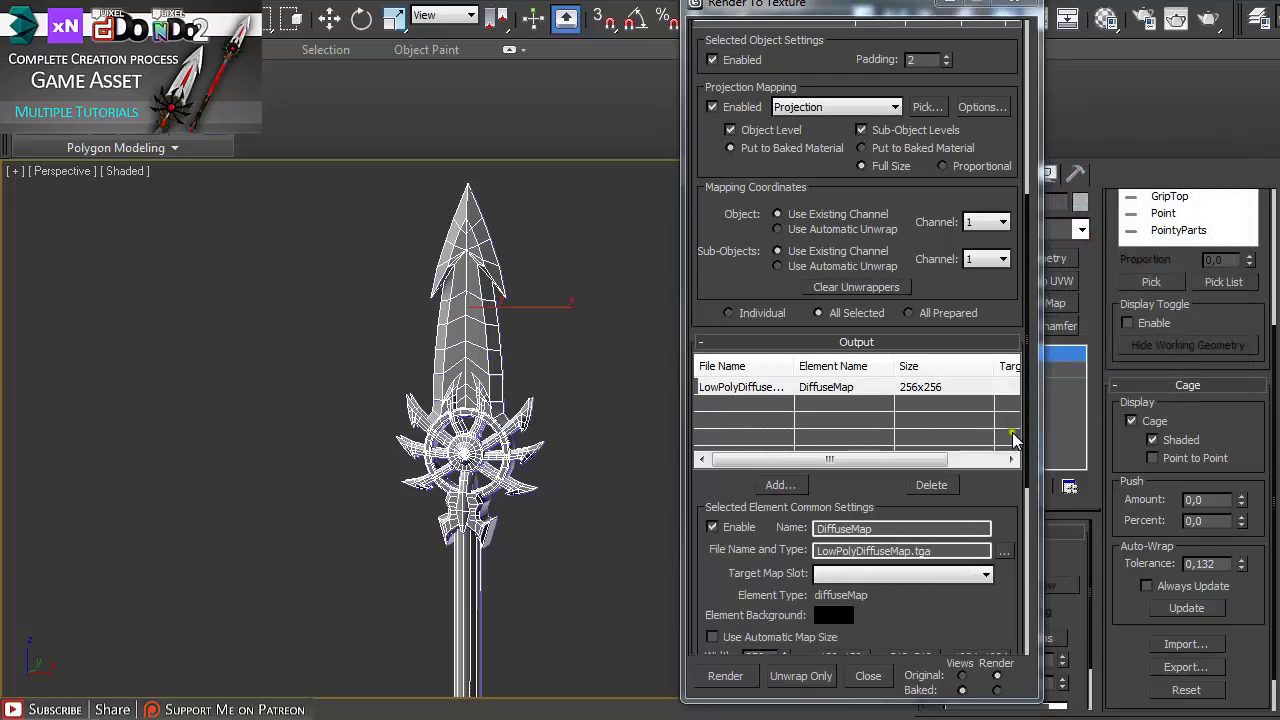
Step: Set the bake output path to the weapon folder inside E:\3ds max\3dsMax\Moje\TutorialsIDEA
left_click_drag(1015, 432, 1028, 202)
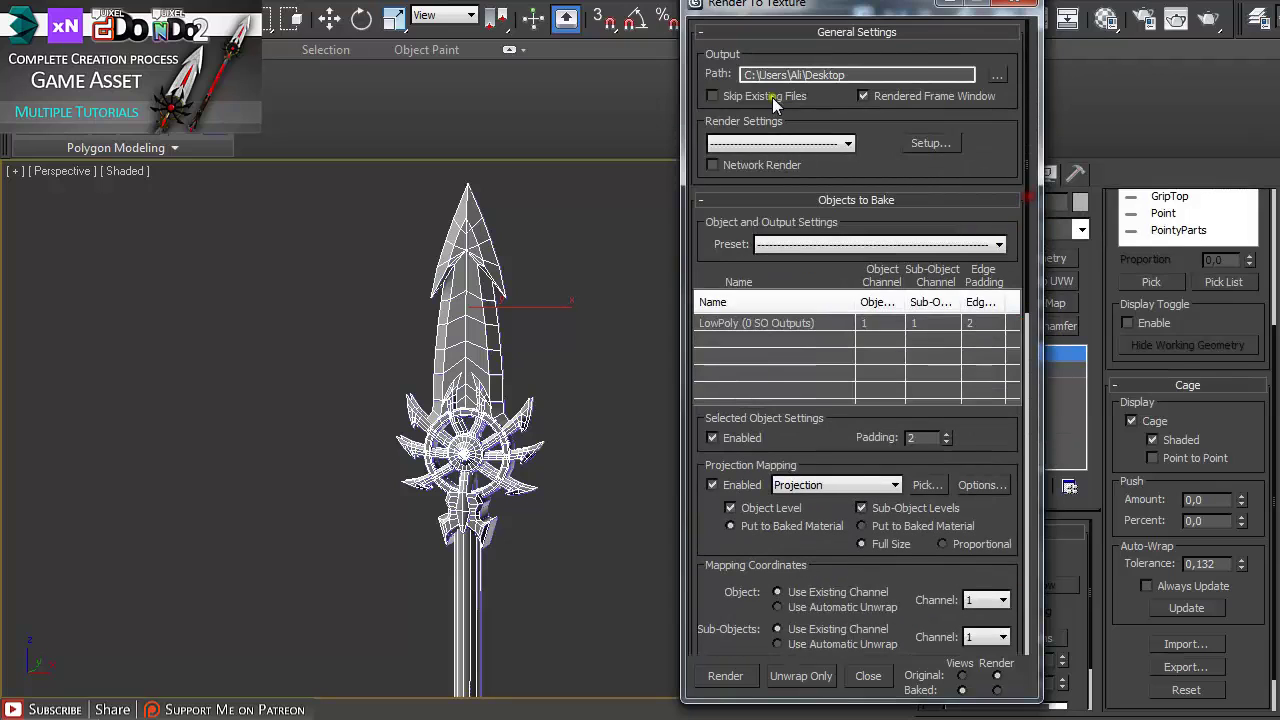
left_click(997, 76)
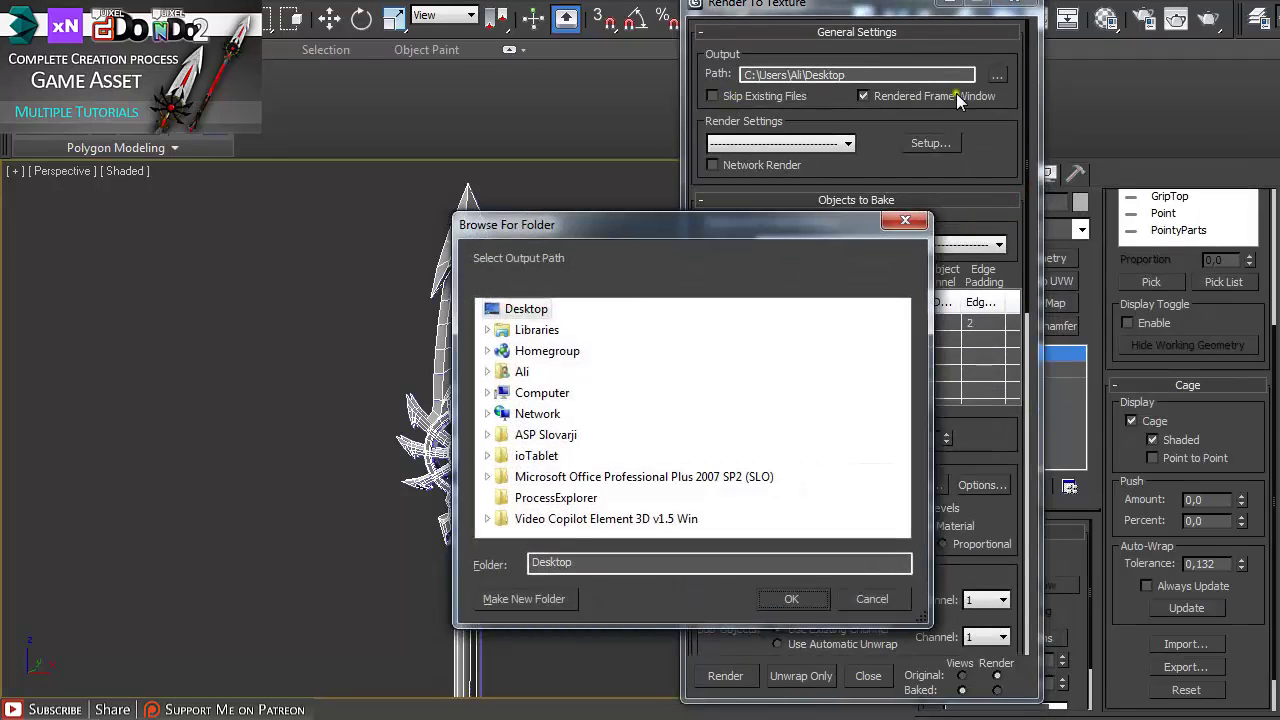
left_click(540, 398)
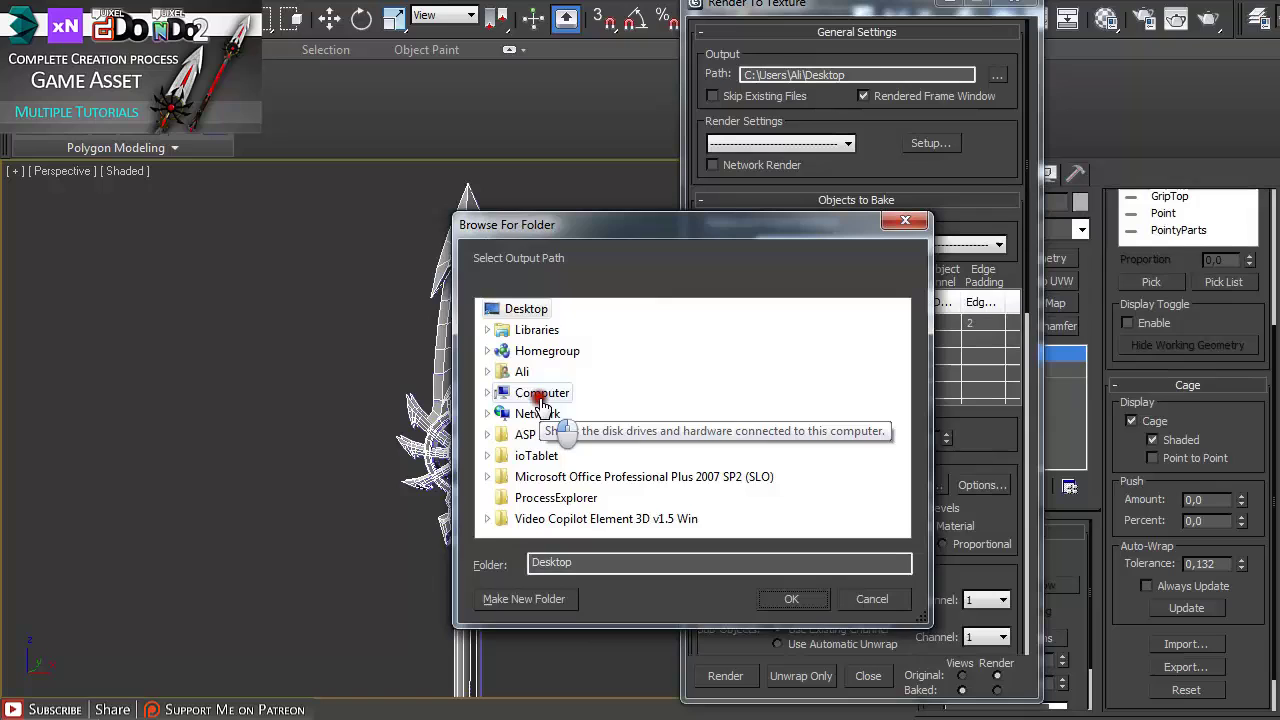
left_click(548, 451)
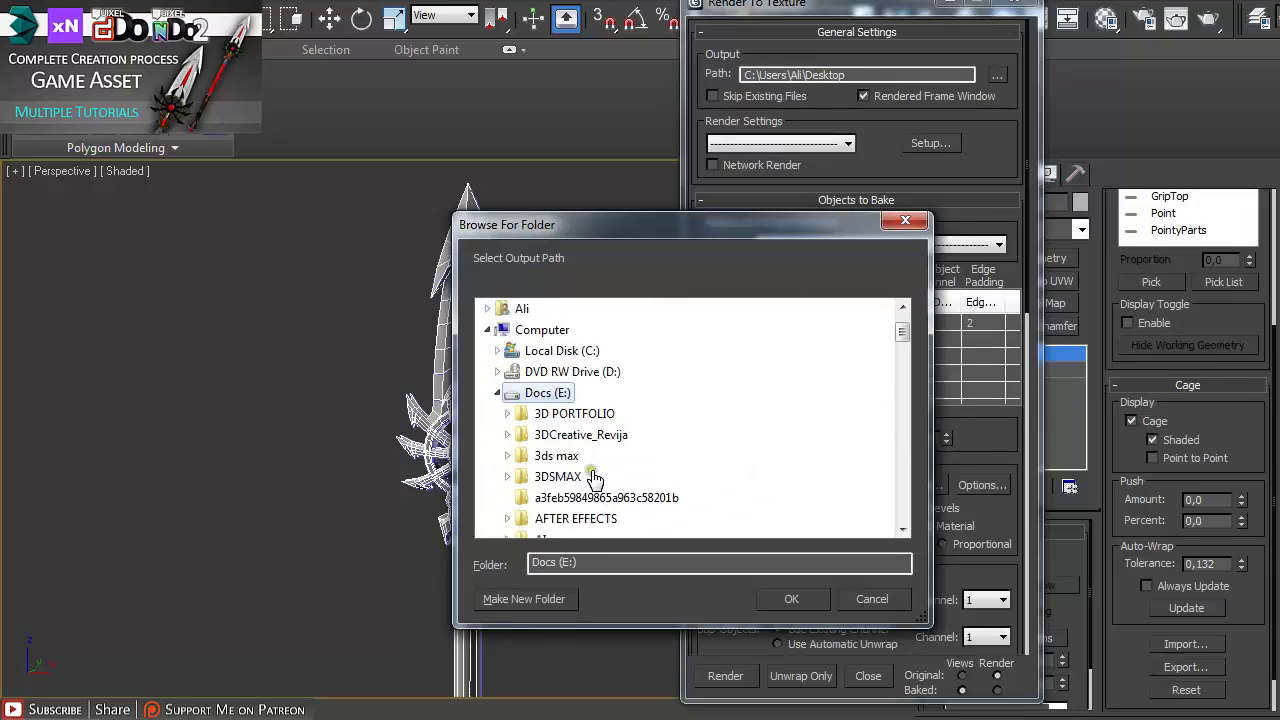
scroll(594, 478, "down", 3)
scroll(575, 420, "up", 2)
left_click(565, 393)
scroll(570, 400, "up", 2)
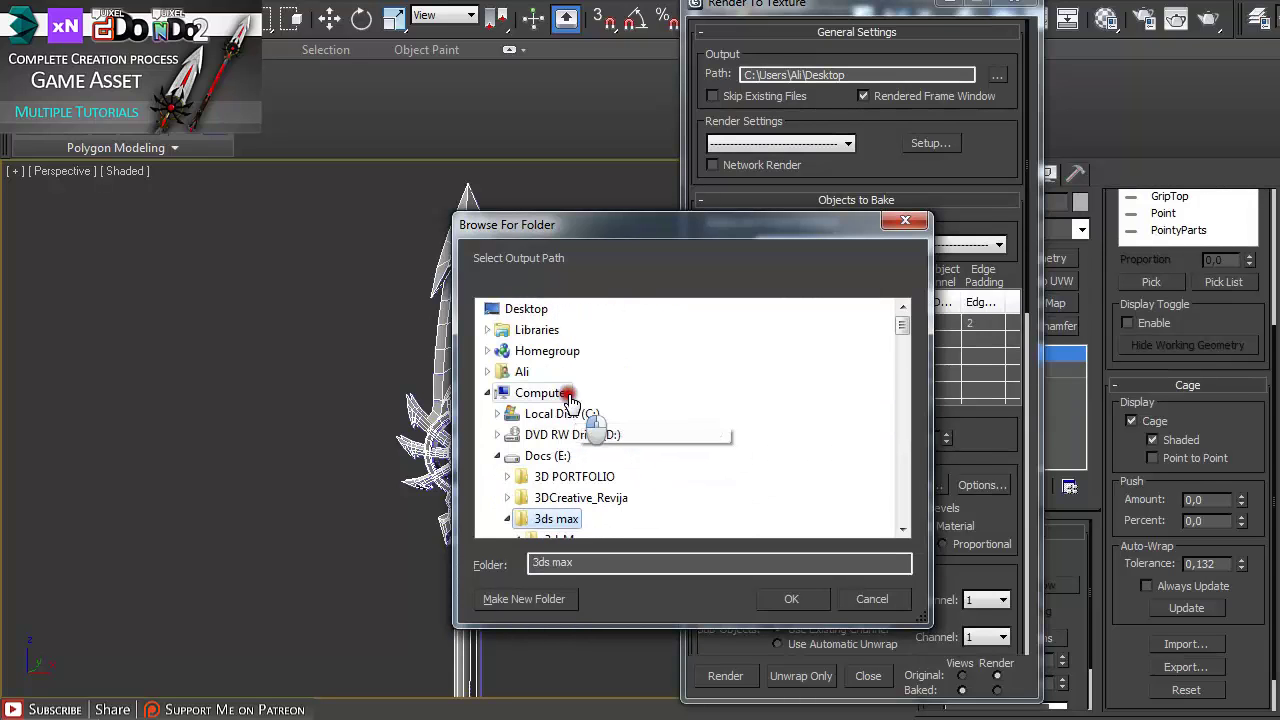
scroll(575, 400, "down", 3)
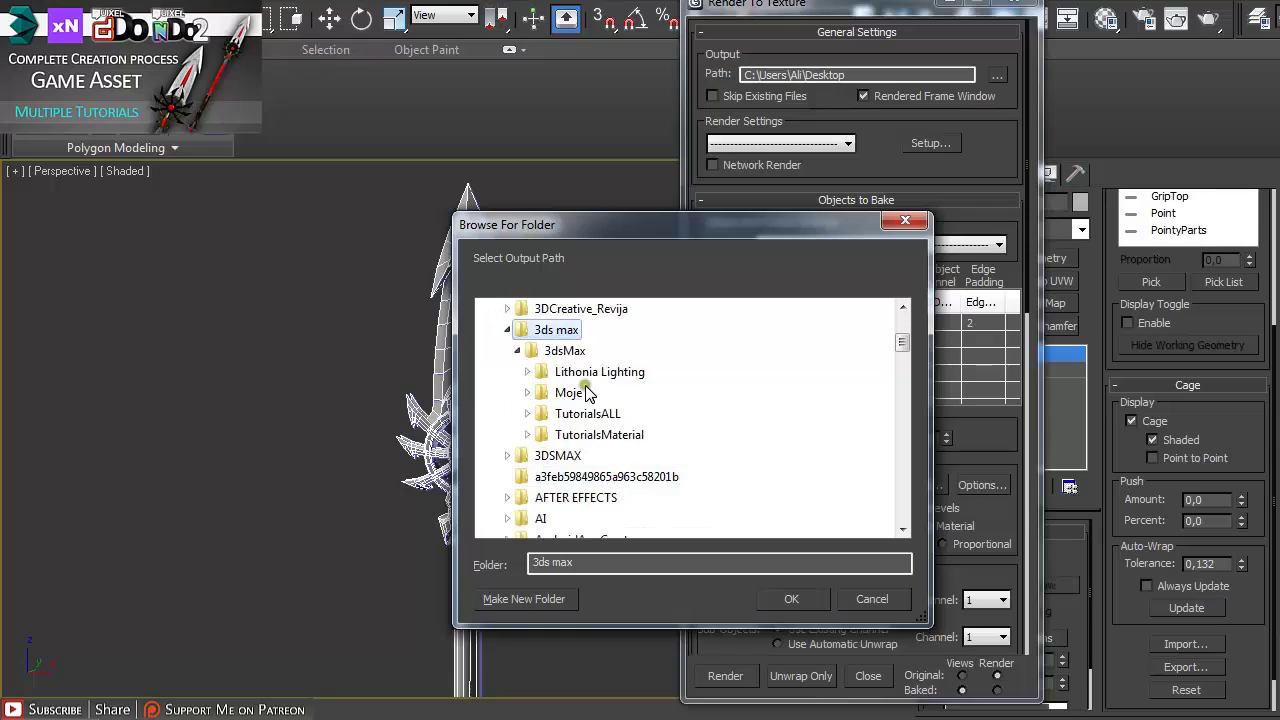
double_click(568, 393)
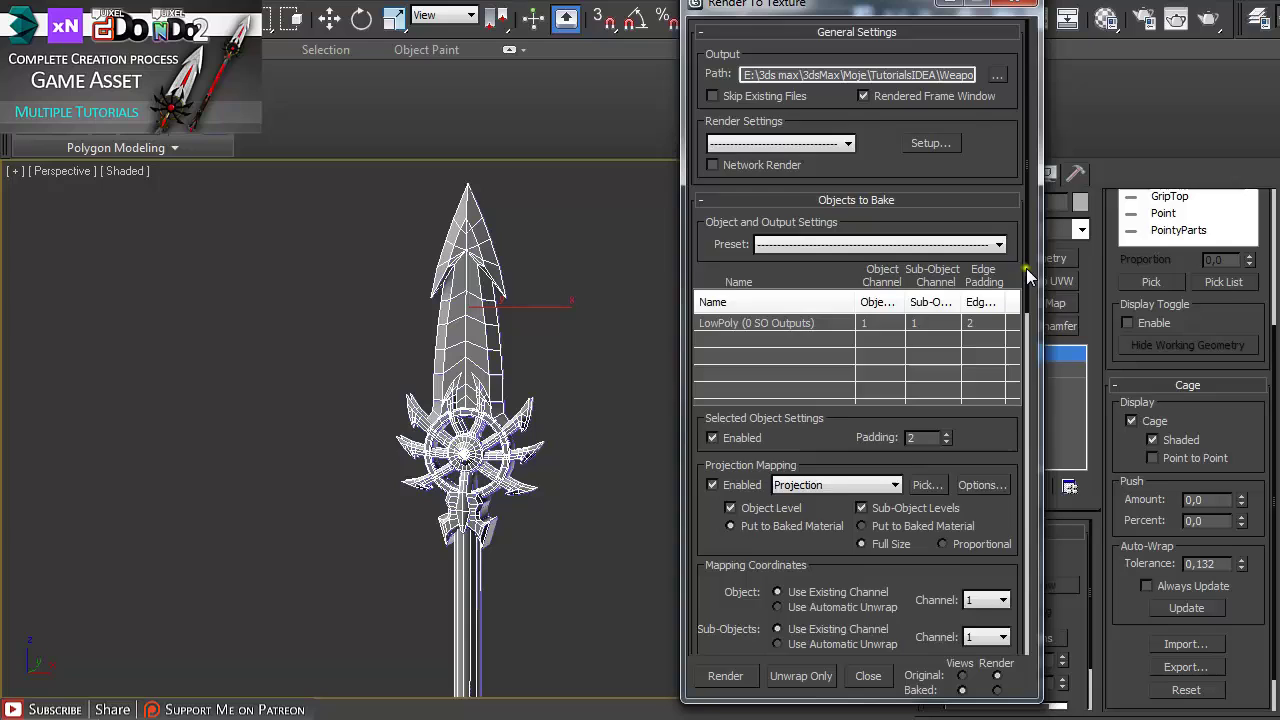
Step: Set the DiffuseMap size to 2048x2048 and start the bake without assigning a target map slot
left_click_drag(1027, 275, 1011, 557)
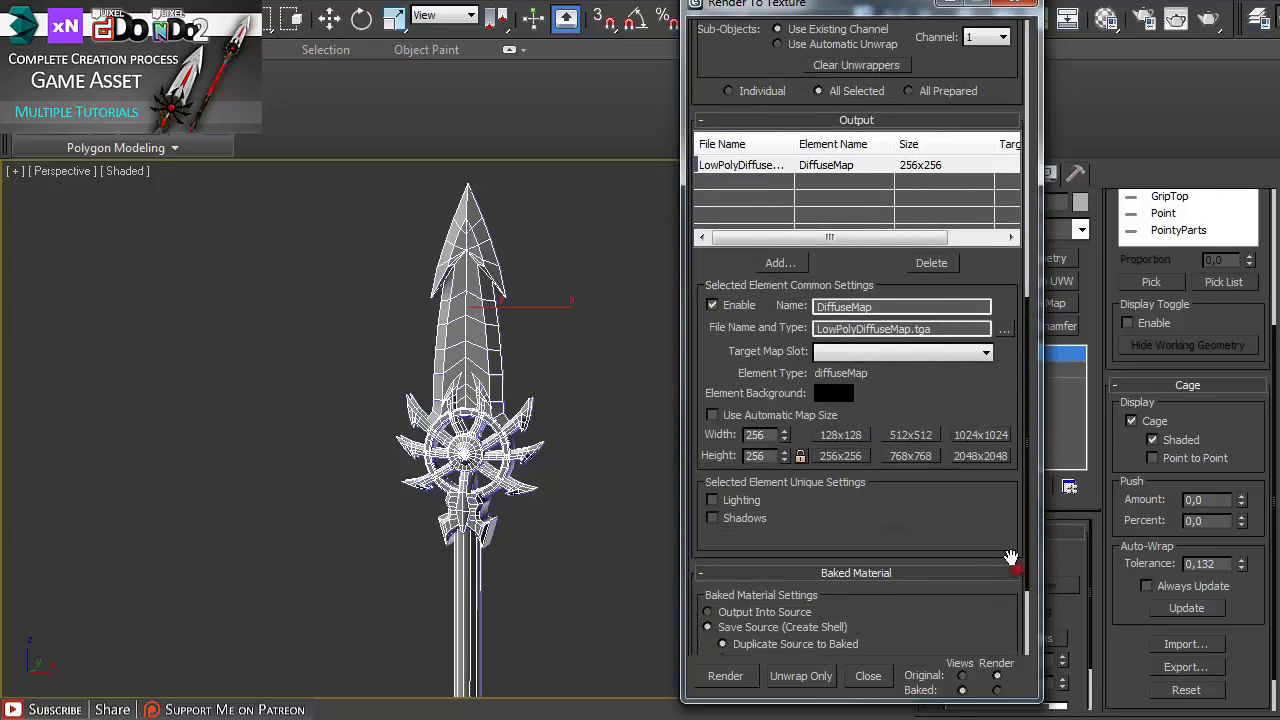
left_click(959, 456)
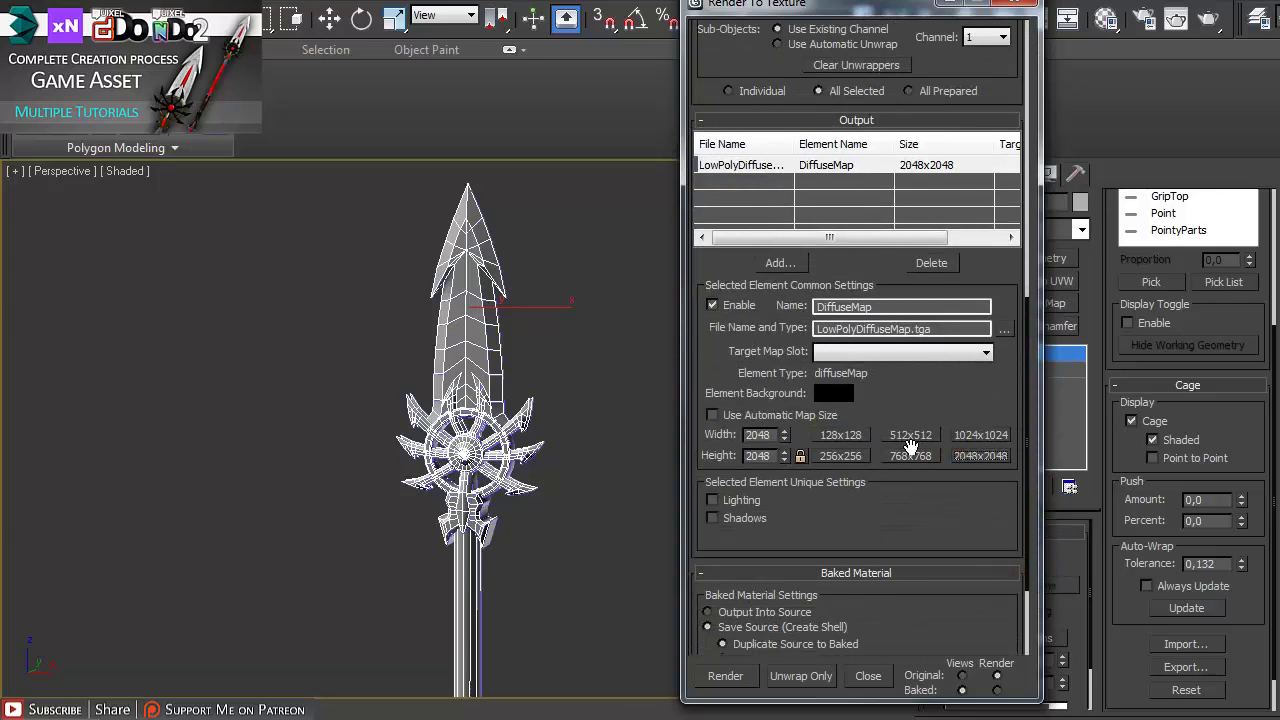
left_click(727, 676)
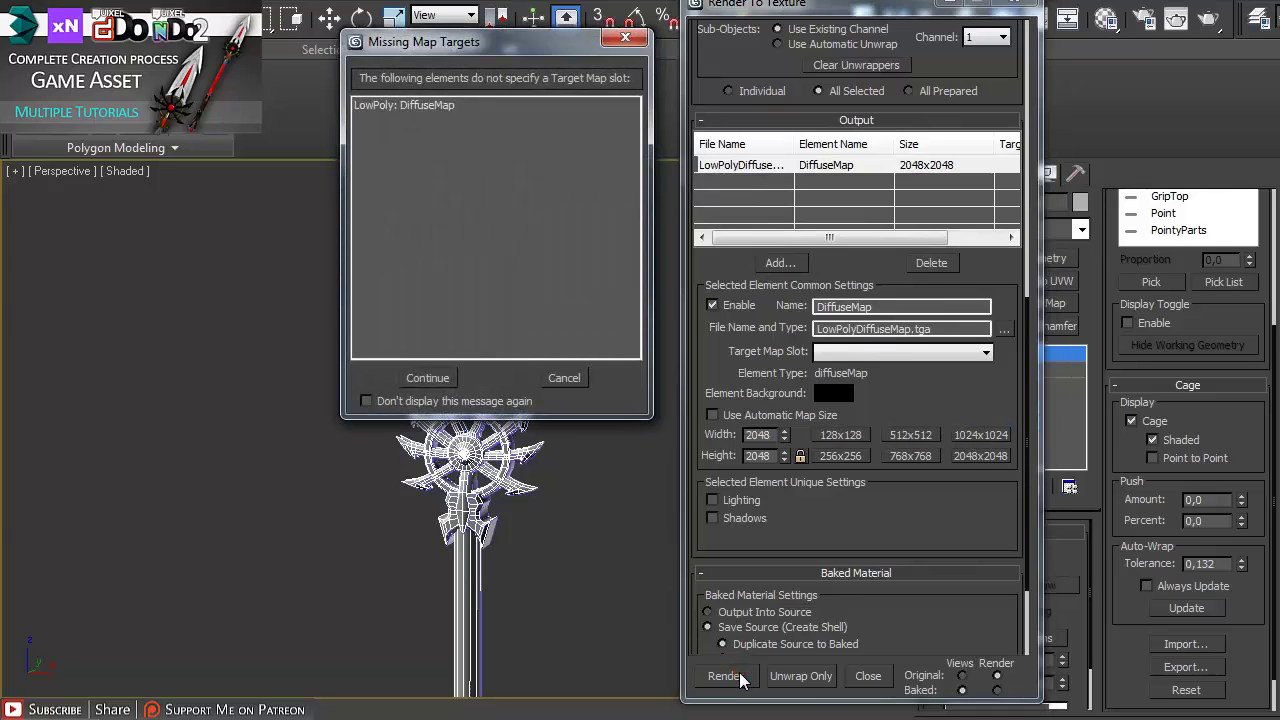
left_click(429, 374)
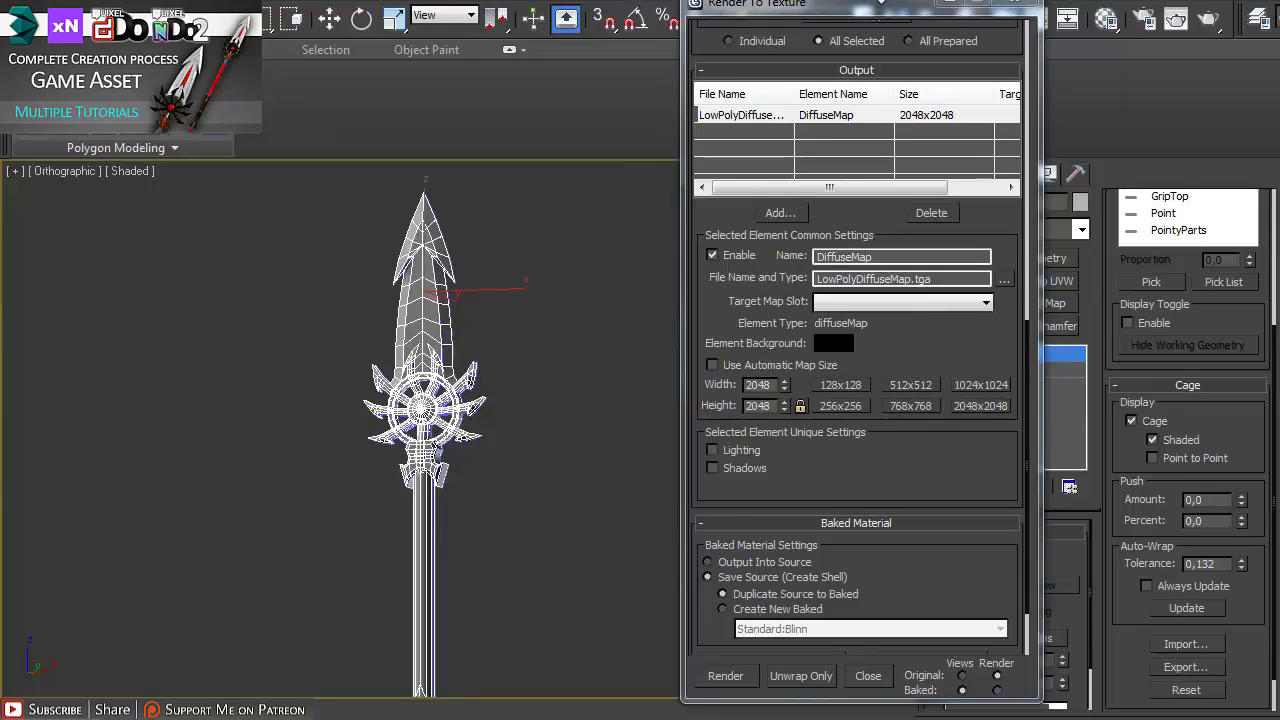
Step: Assign the Default Scanline Renderer as the production renderer in Render Setup and close the dialog
key("F10")
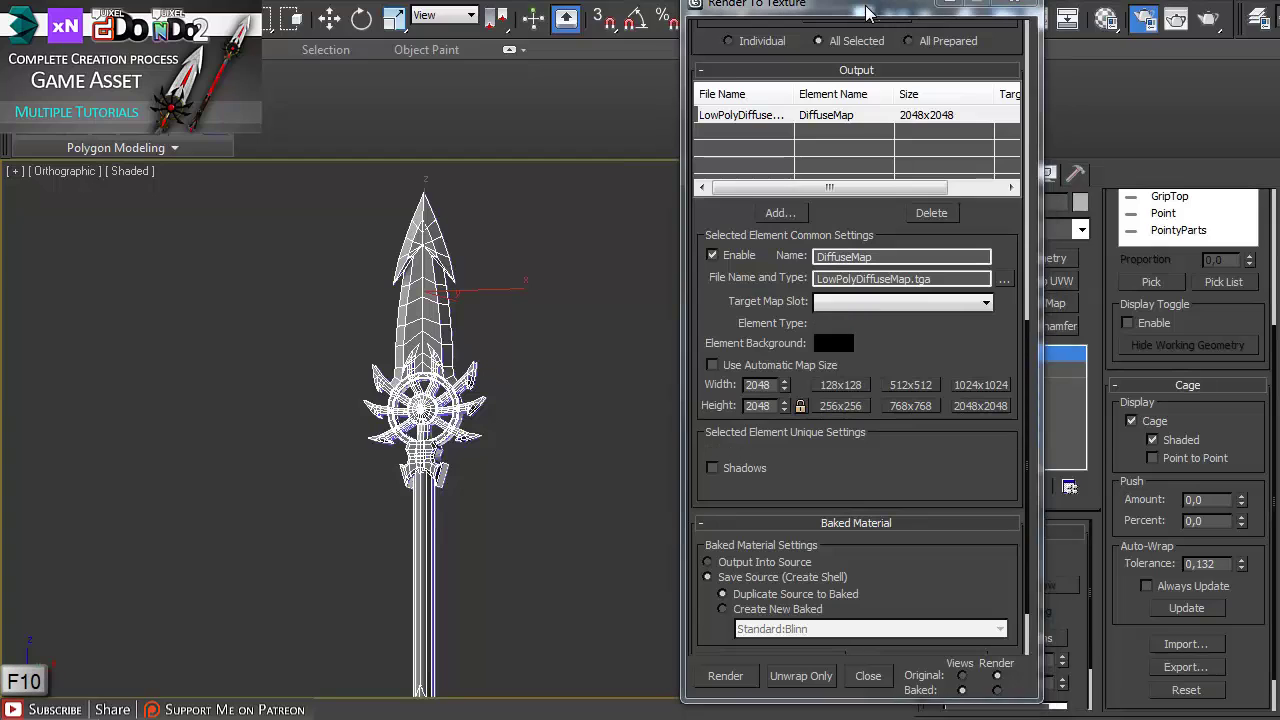
left_click_drag(995, 60, 773, 35)
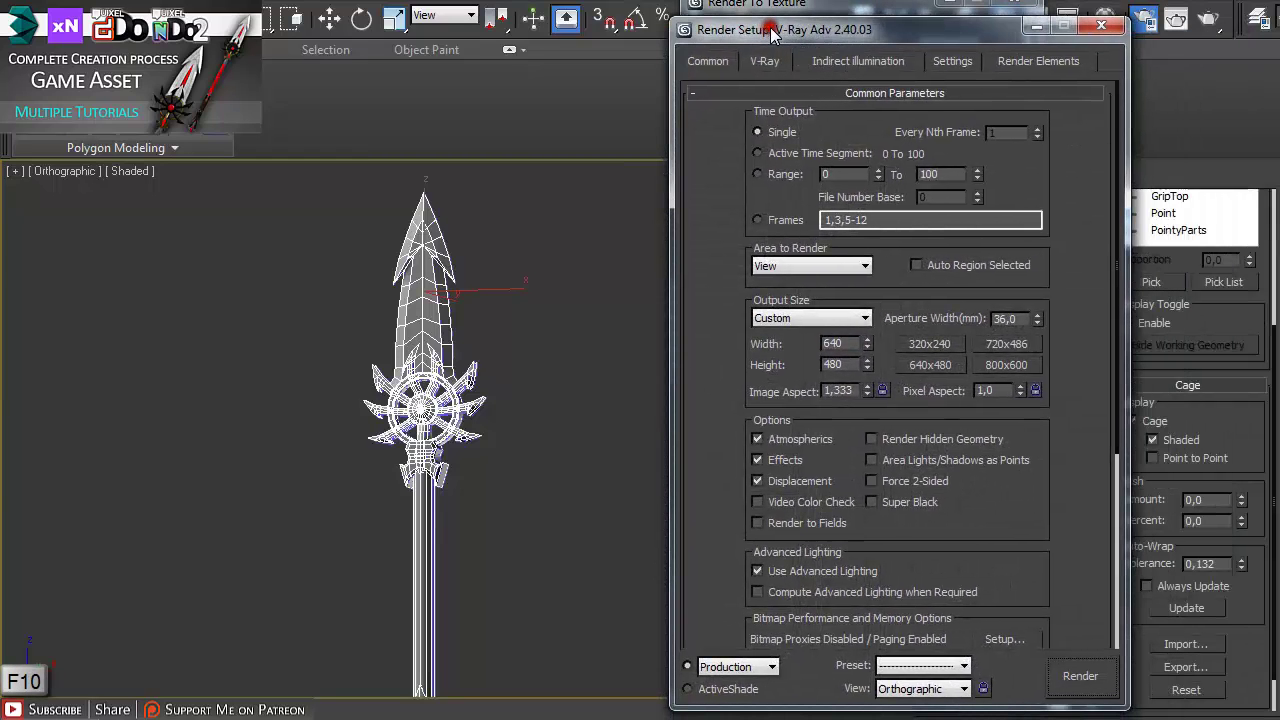
left_click_drag(1116, 258, 1114, 508)
left_click(877, 644)
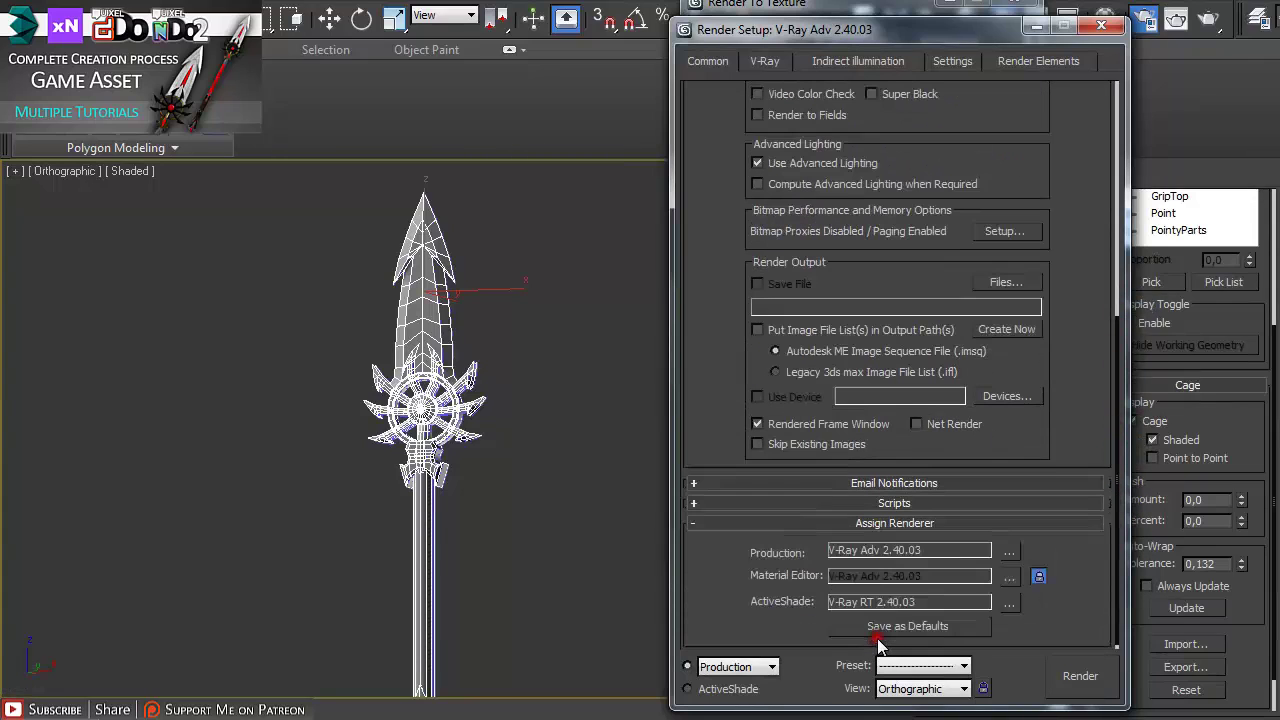
left_click(1007, 552)
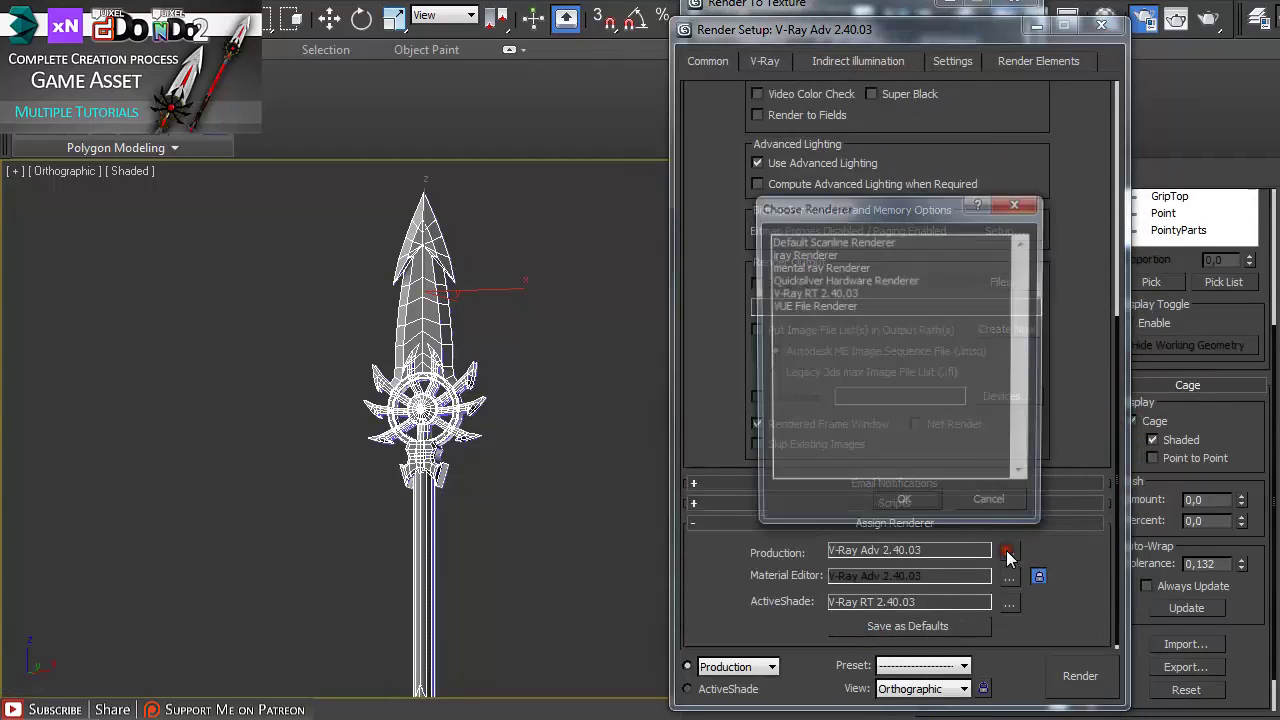
left_click(810, 242)
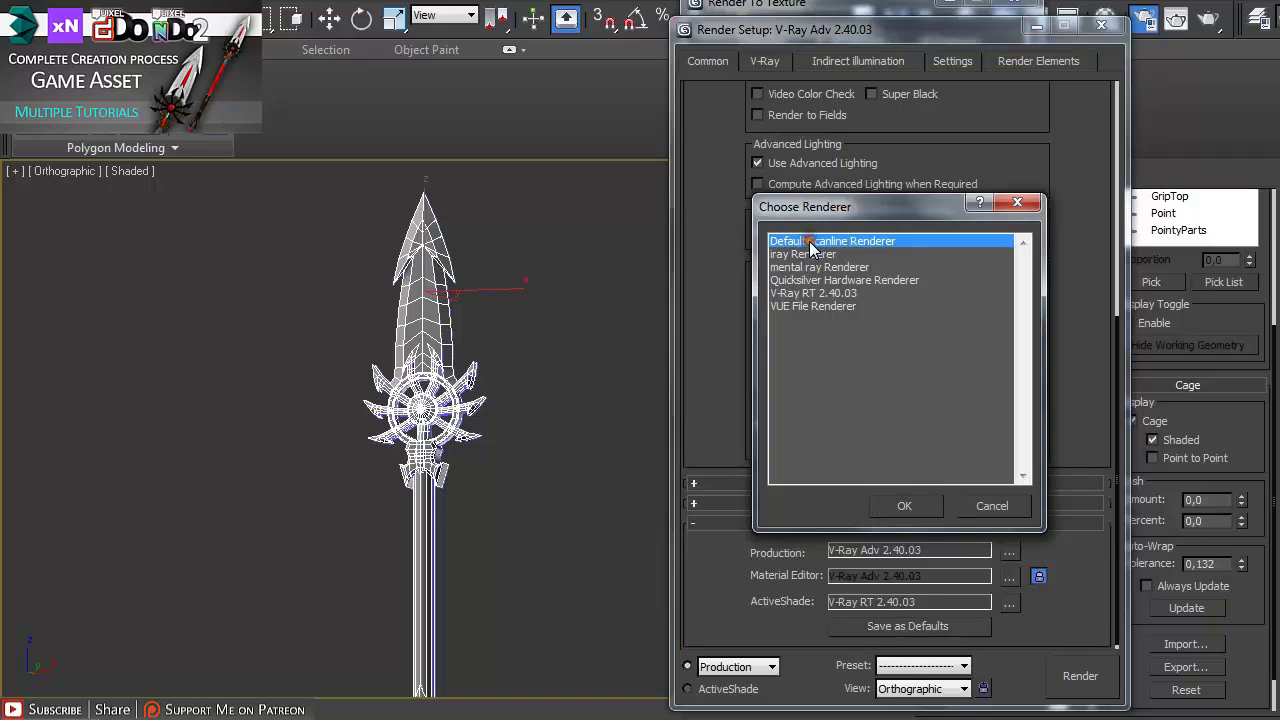
left_click(906, 505)
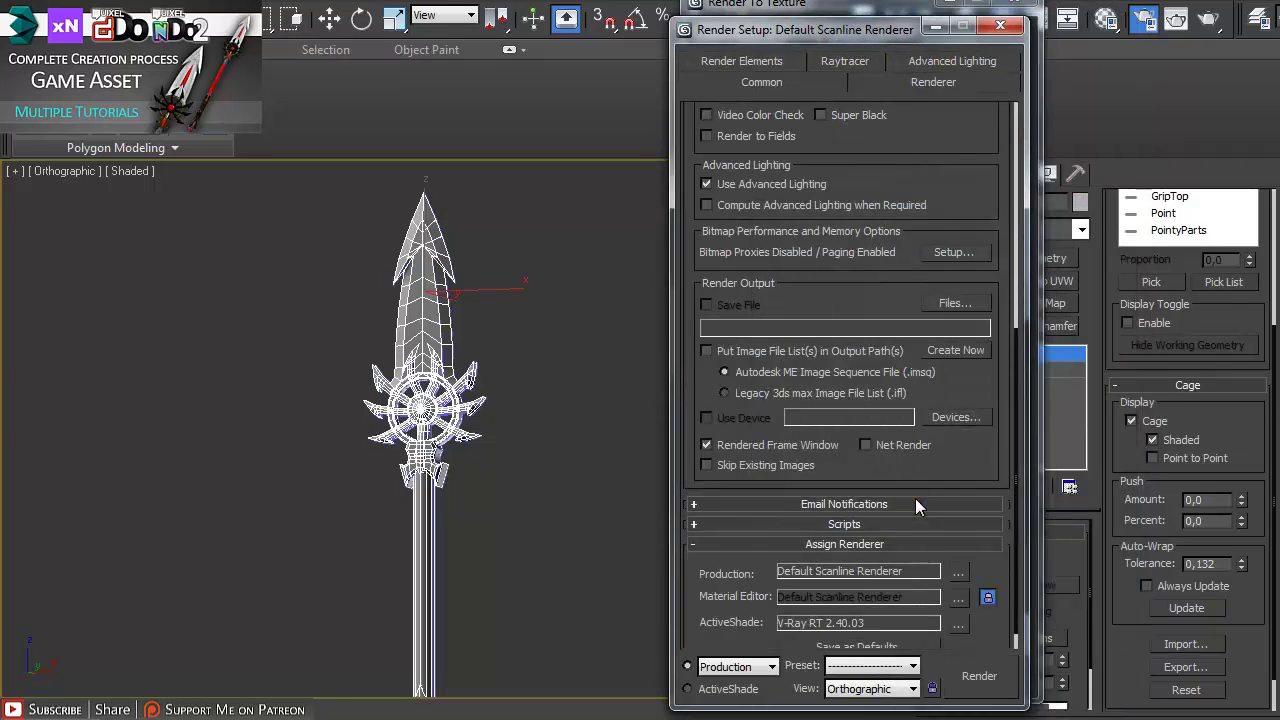
left_click(1000, 26)
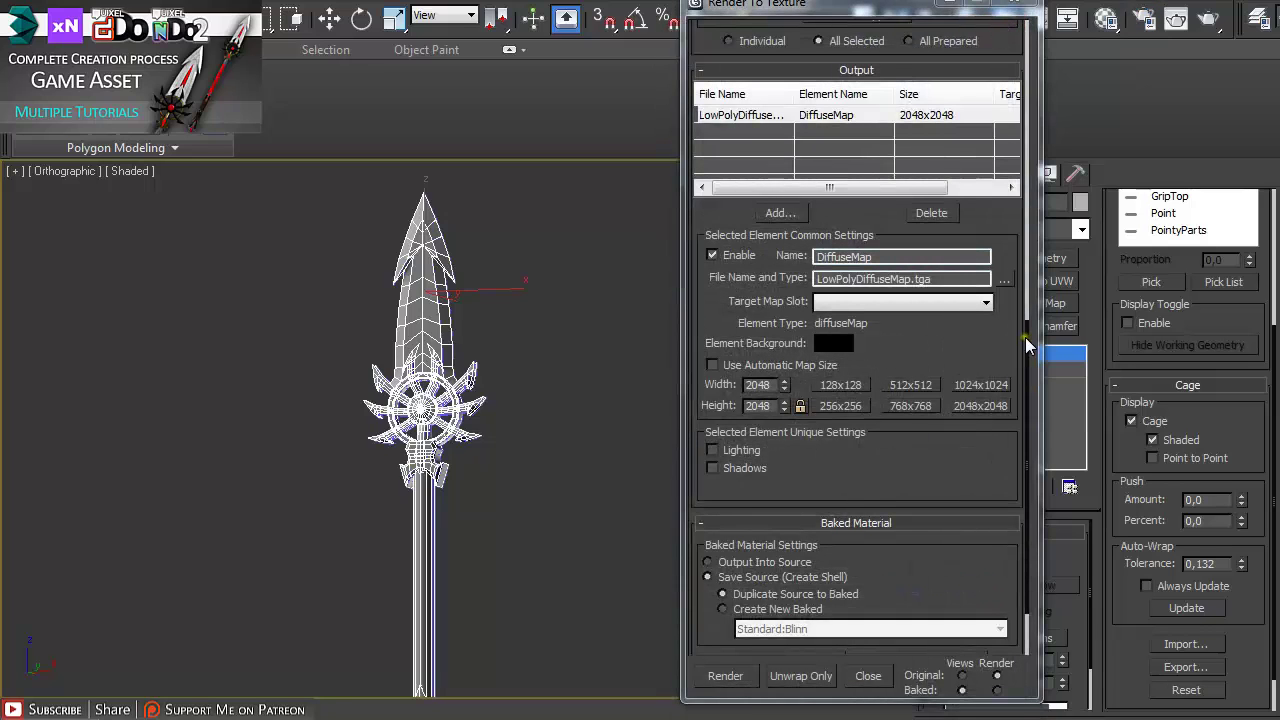
Step: Bake the LowPoly DiffuseMap again without a target map slot and close the rendered image
left_click_drag(1027, 338, 1031, 430)
left_click(725, 676)
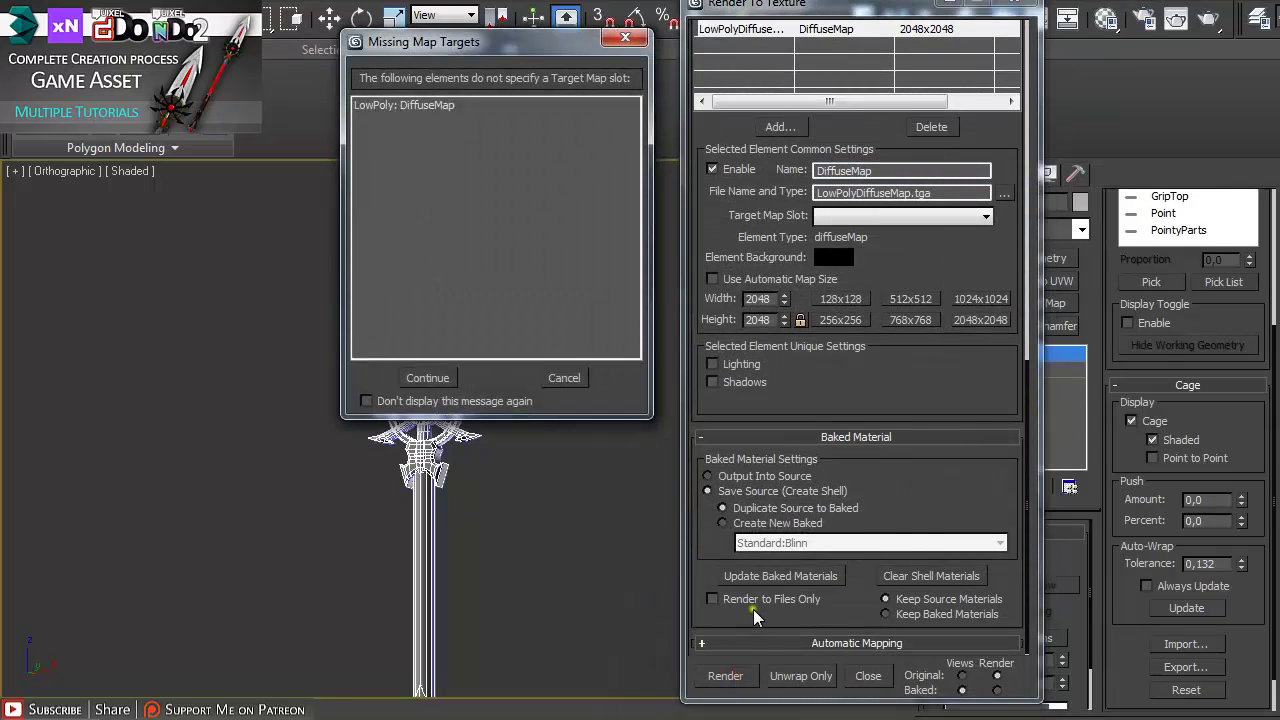
left_click(437, 378)
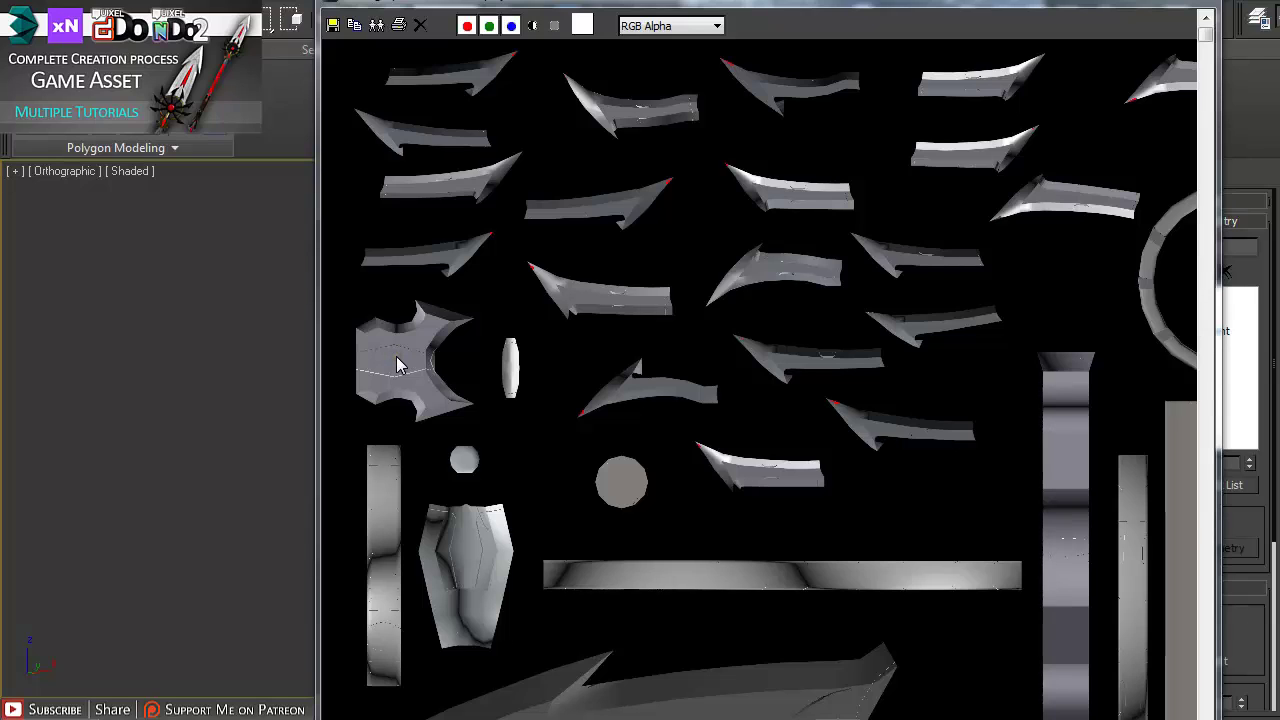
left_click(1190, 1)
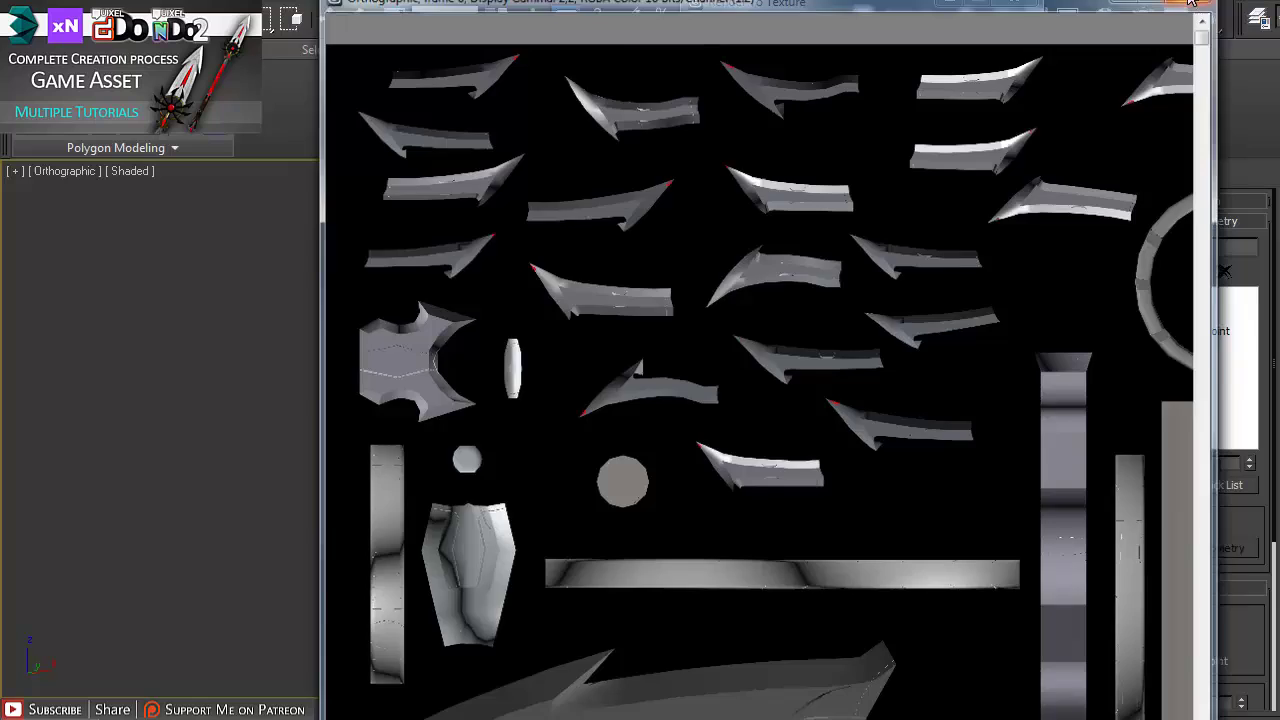
Step: Close Render To Texture and replace the LowPoly spear's Projection modifier with an Unwrap UVW modifier
scroll(480, 420, "up", 5)
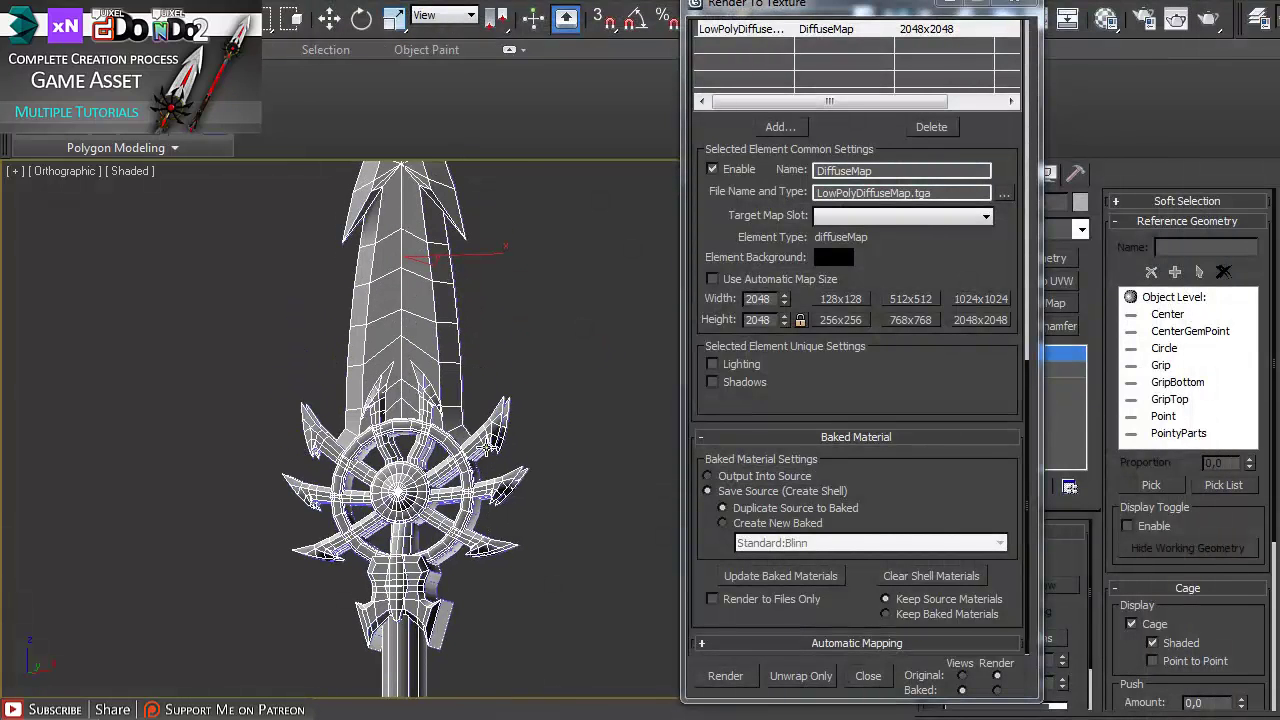
scroll(490, 432, "down", 5)
middle_click_drag(502, 446, 503, 326)
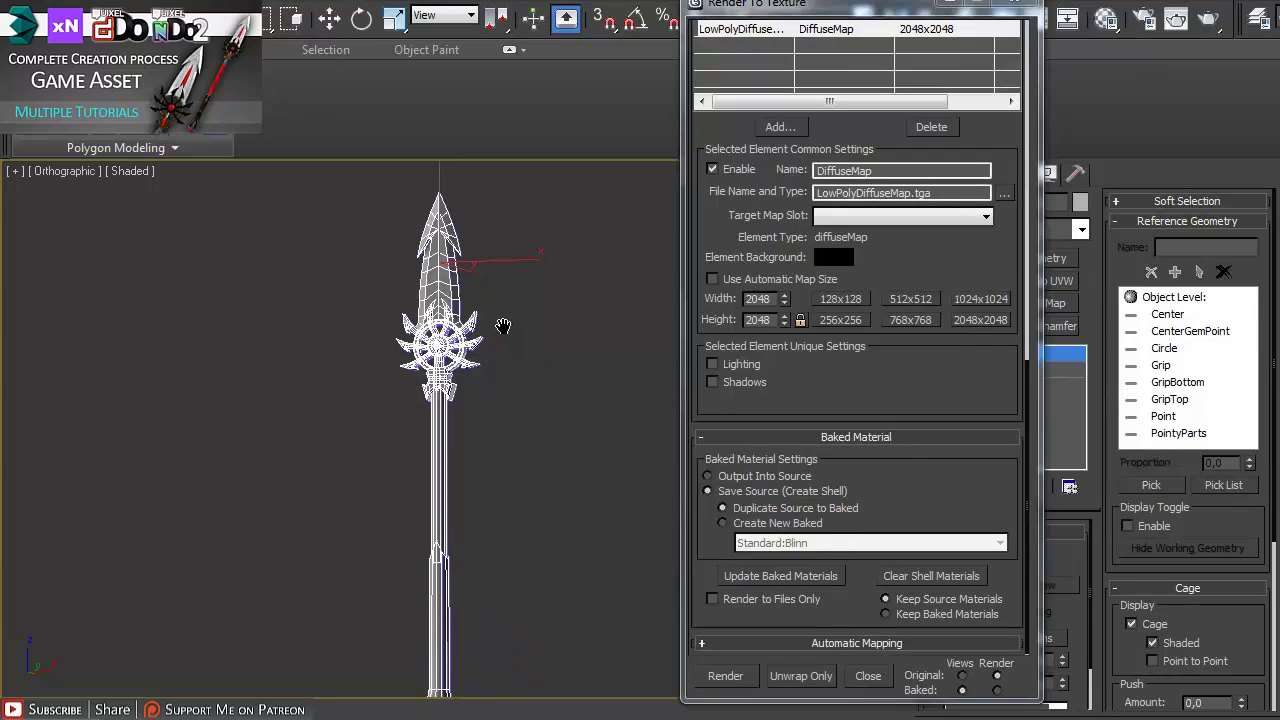
scroll(503, 328, "down", 2)
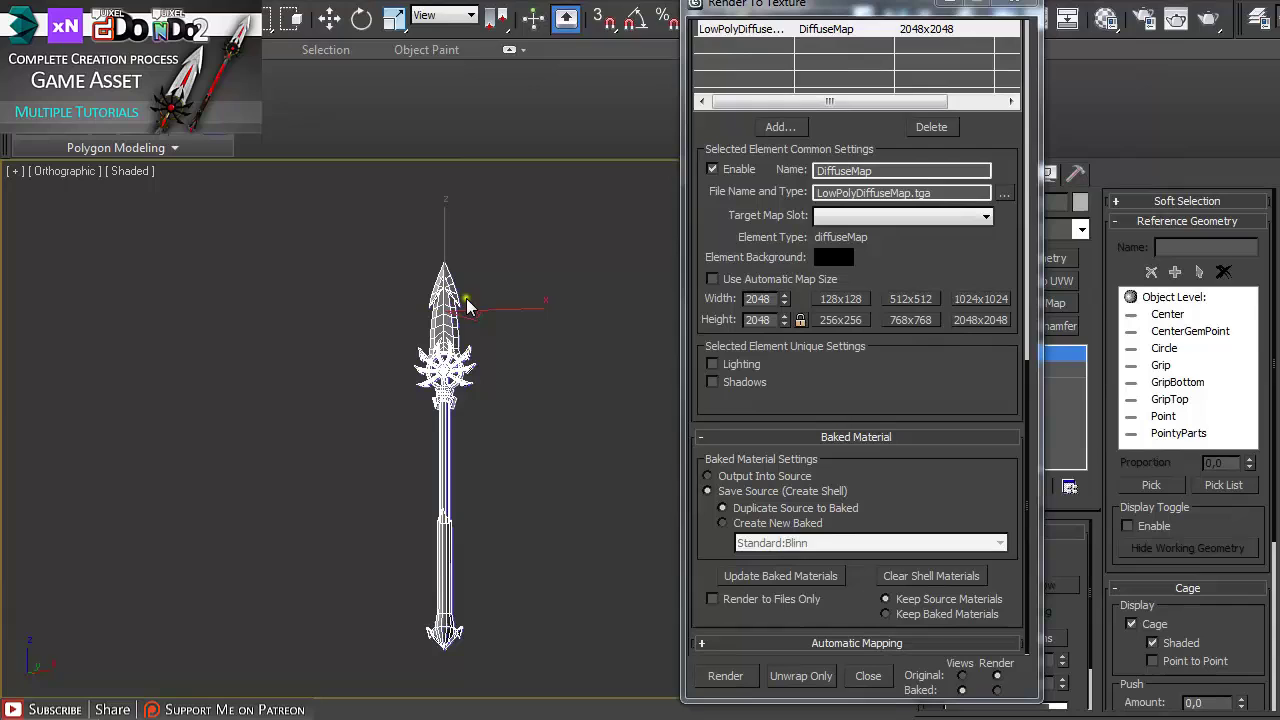
left_click(1012, 6)
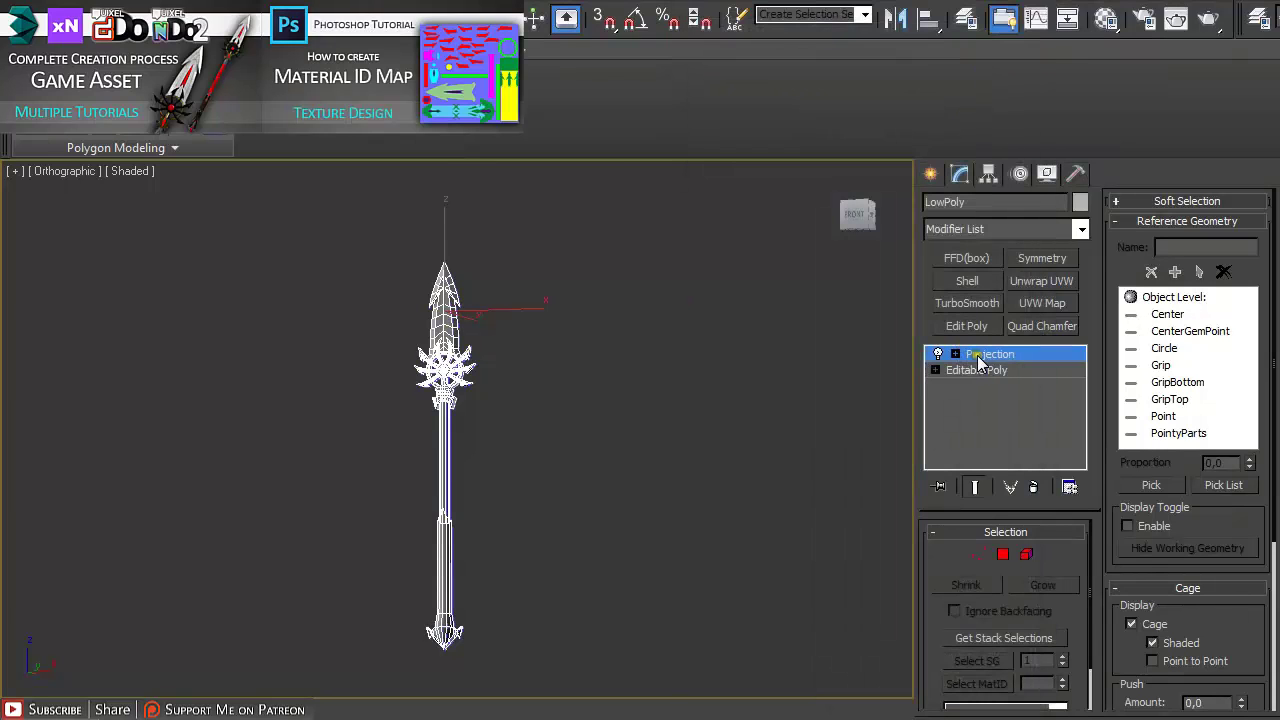
left_click(1033, 486)
left_click(1031, 282)
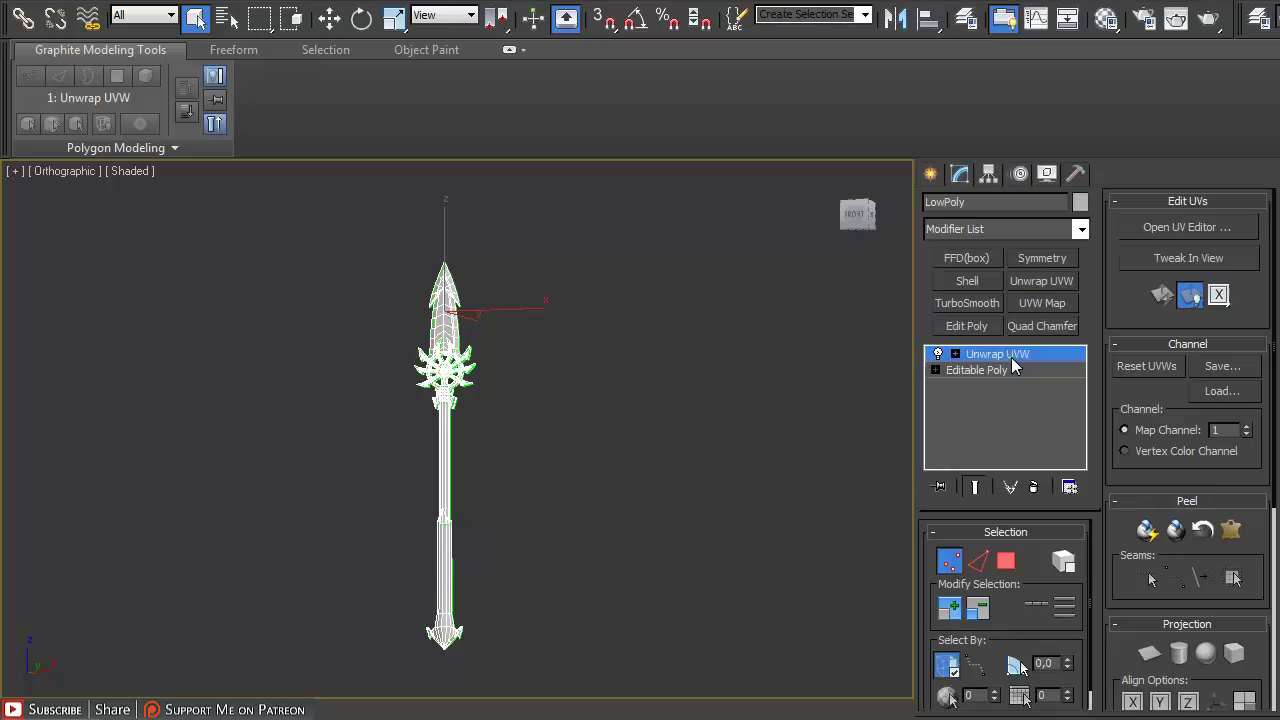
Step: Open the UV editor for the LowPoly spear and move its window fully into view
left_click(1162, 226)
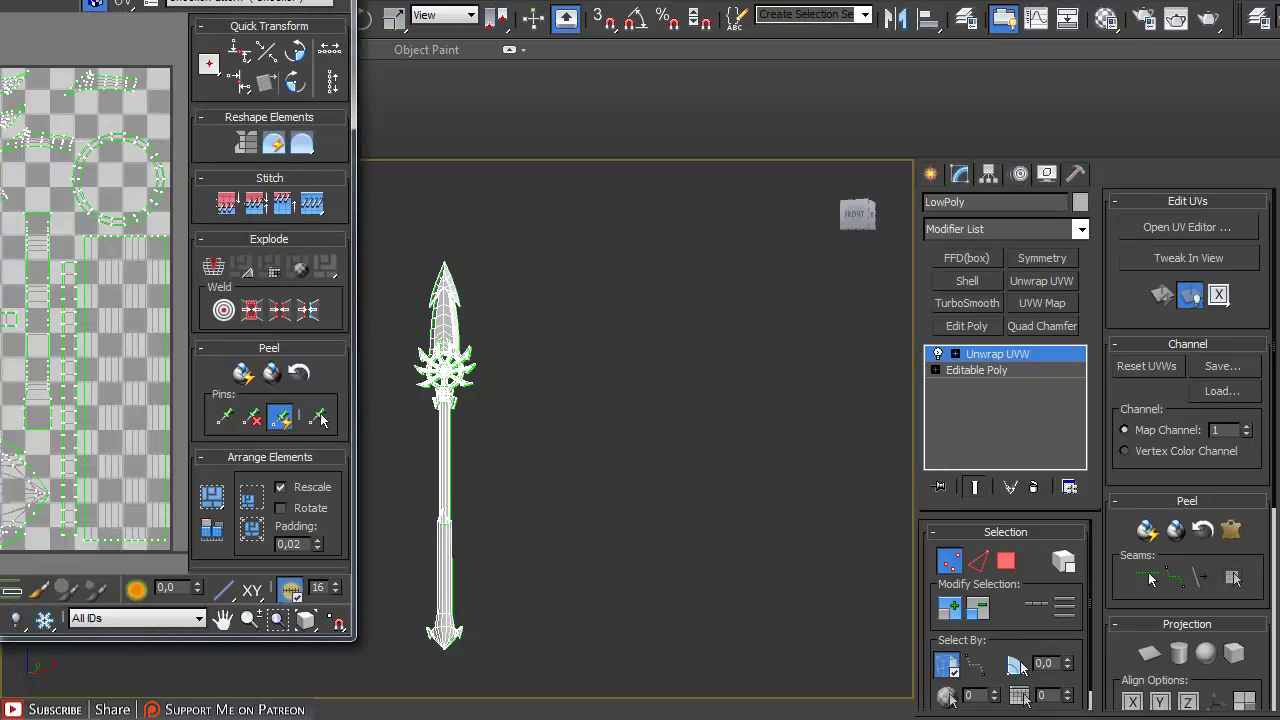
left_click_drag(356, 0, 353, 1)
left_click_drag(104, 0, 499, 3)
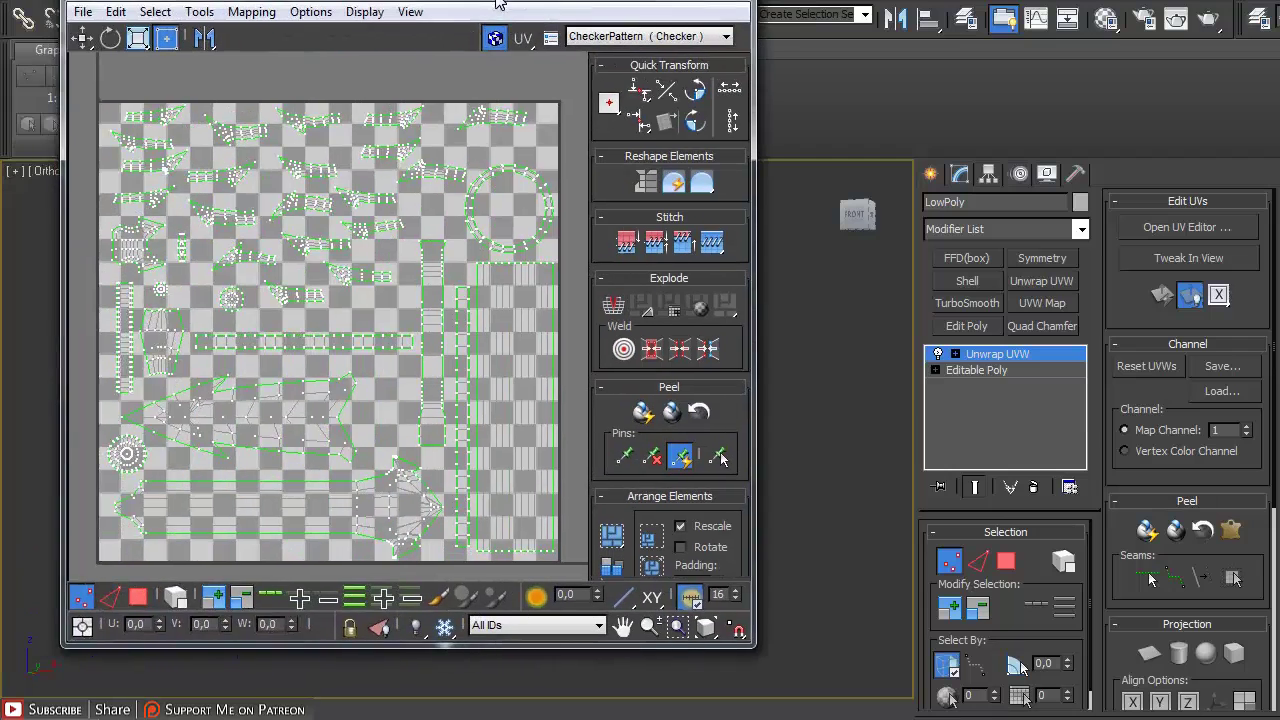
Step: Hide the checker background in the UV editor and open the Render UVW Template settings
left_click(494, 37)
left_click(157, 12)
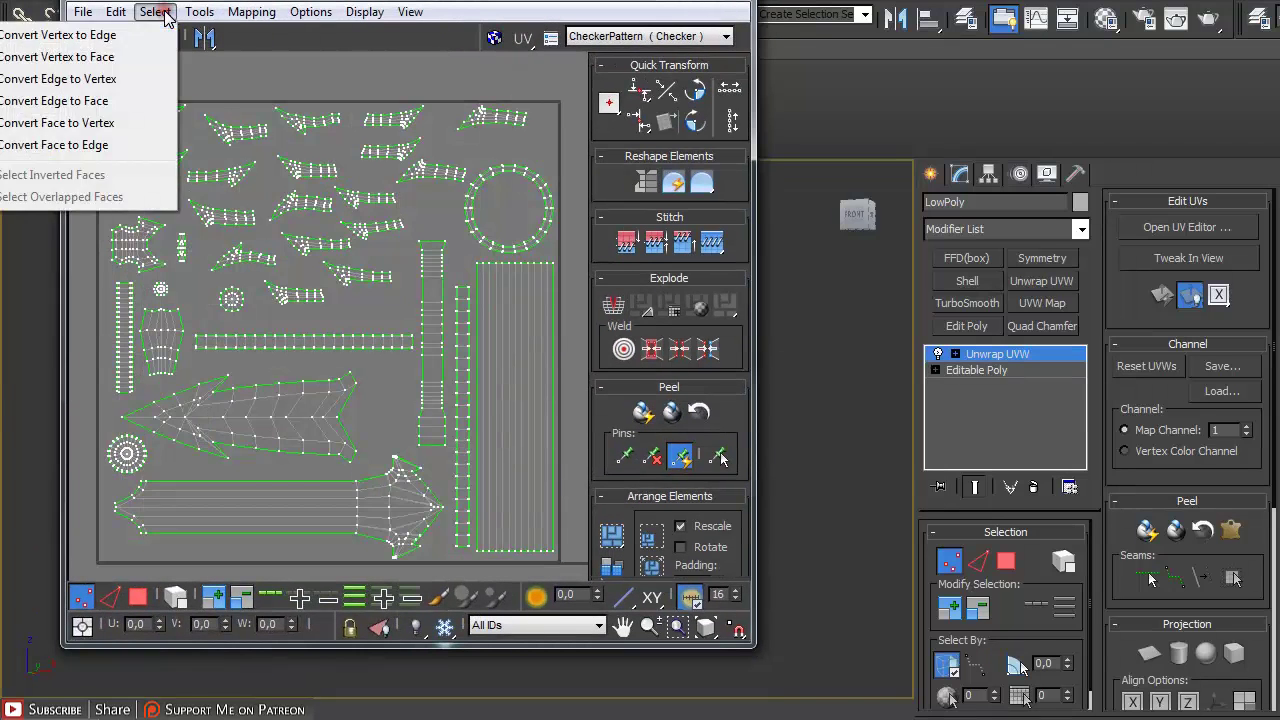
mouse_move(197, 18)
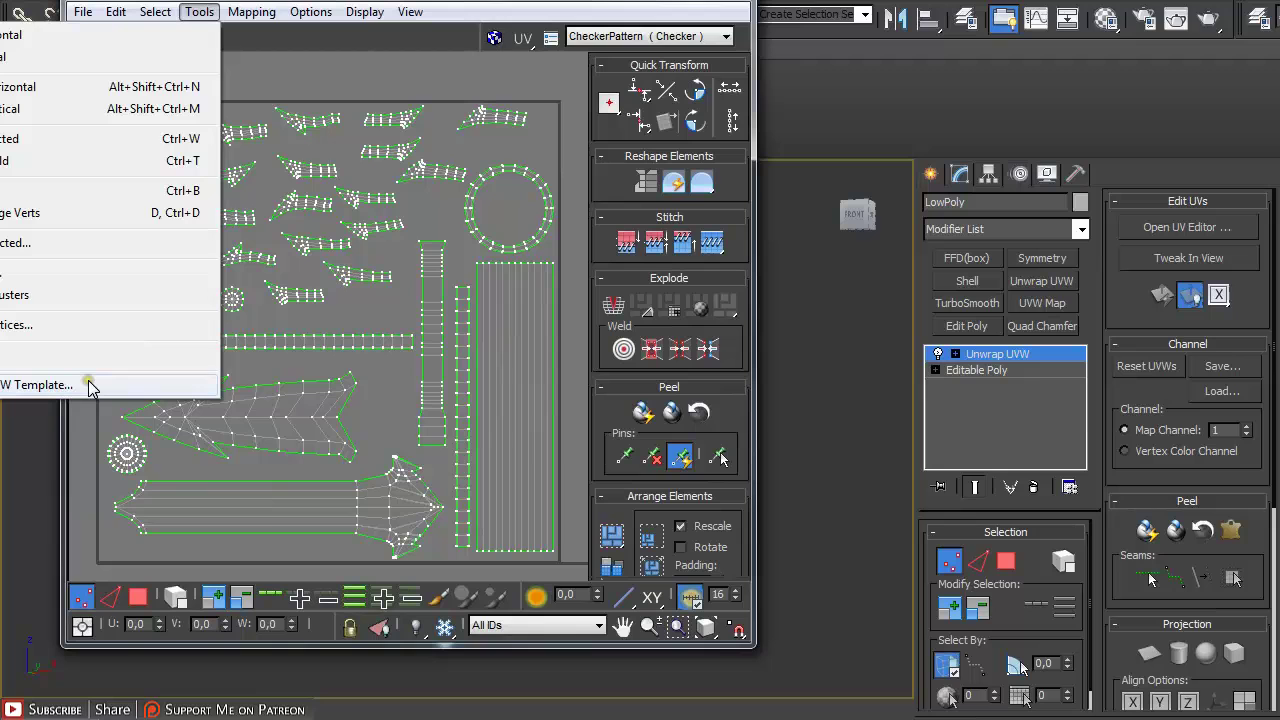
left_click_drag(315, 3, 565, 36)
left_click(453, 52)
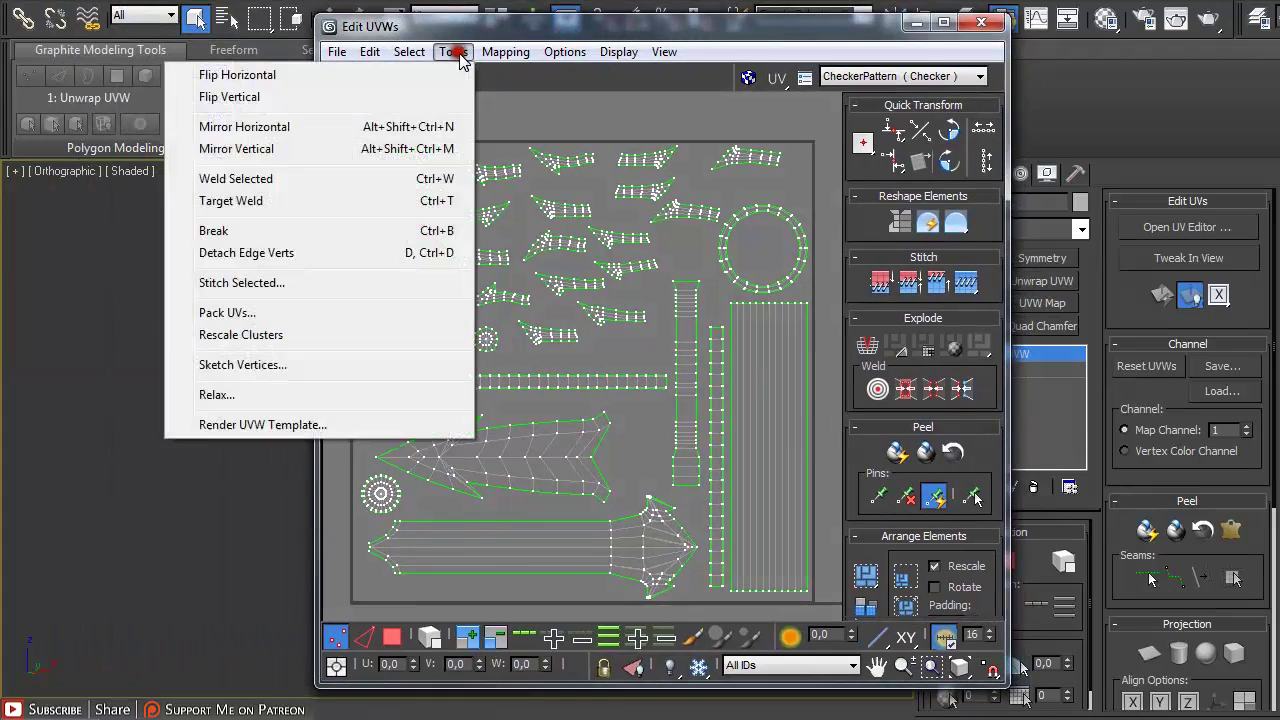
left_click(327, 425)
Step: Render the UV template at a width of 2048 with matching height, turning off seam edges and overlap display
type("204")
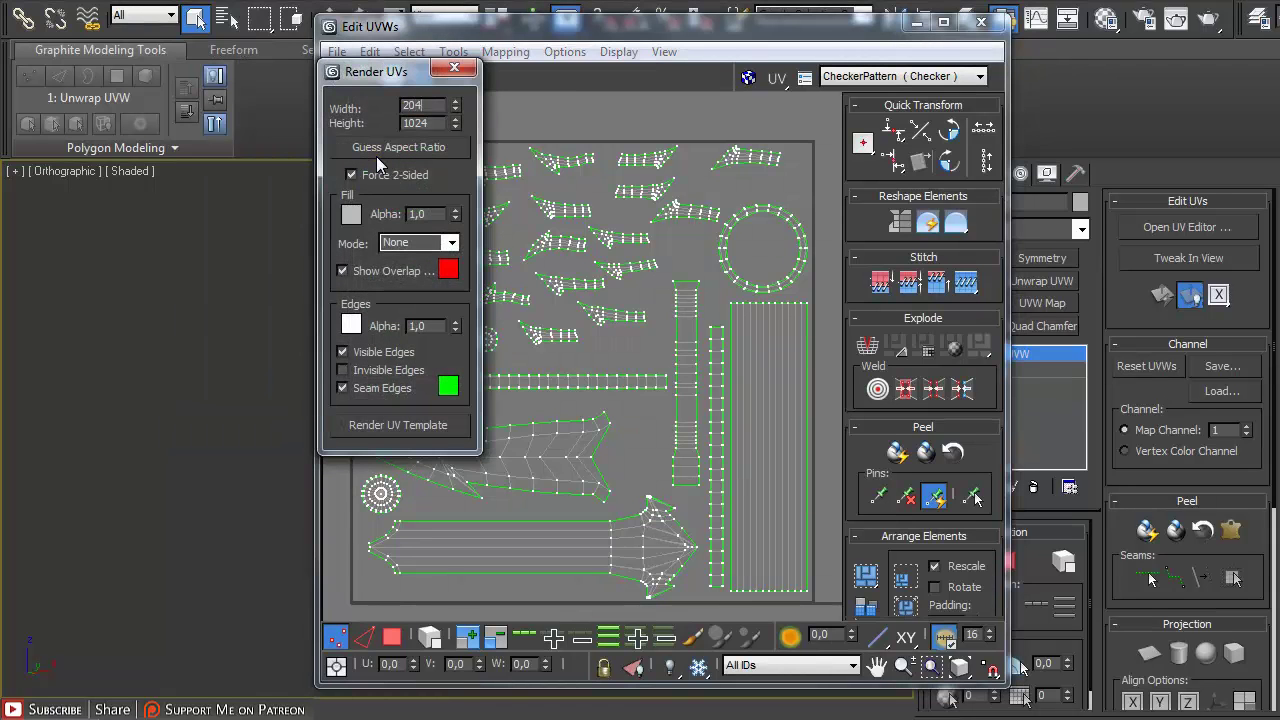
type("8")
key("Tab")
type("2")
left_click(342, 388)
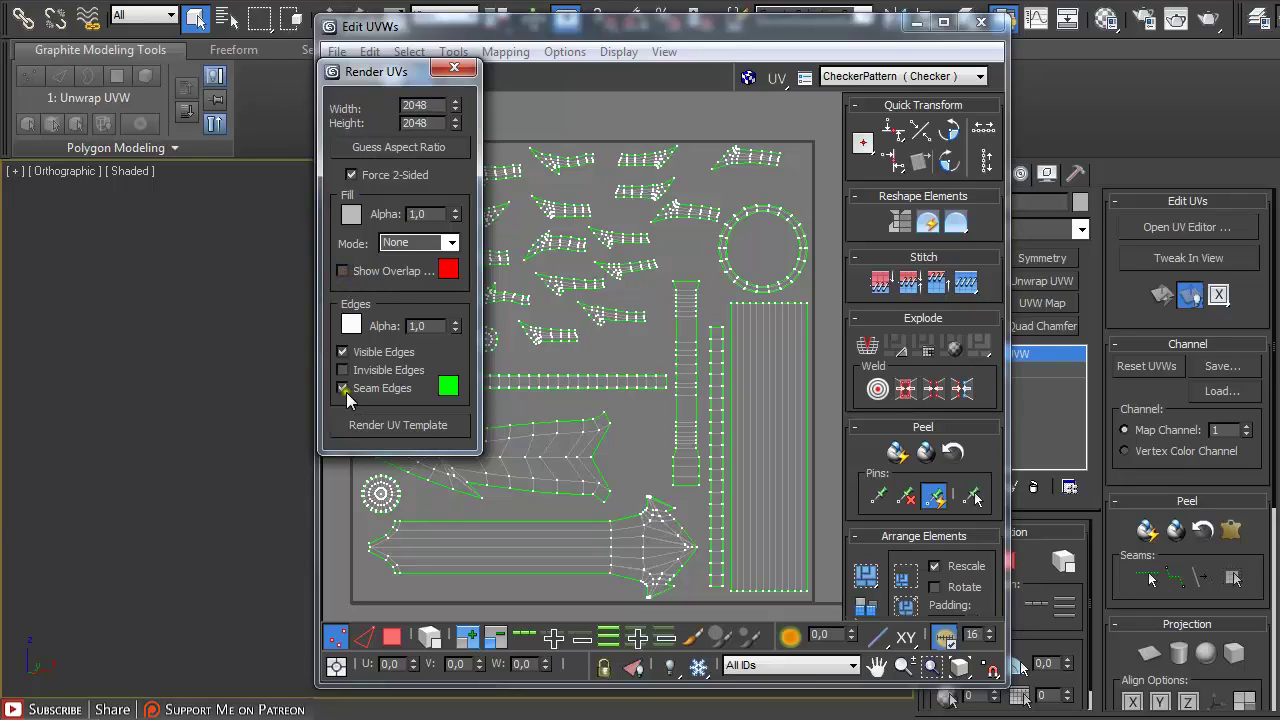
left_click(344, 272)
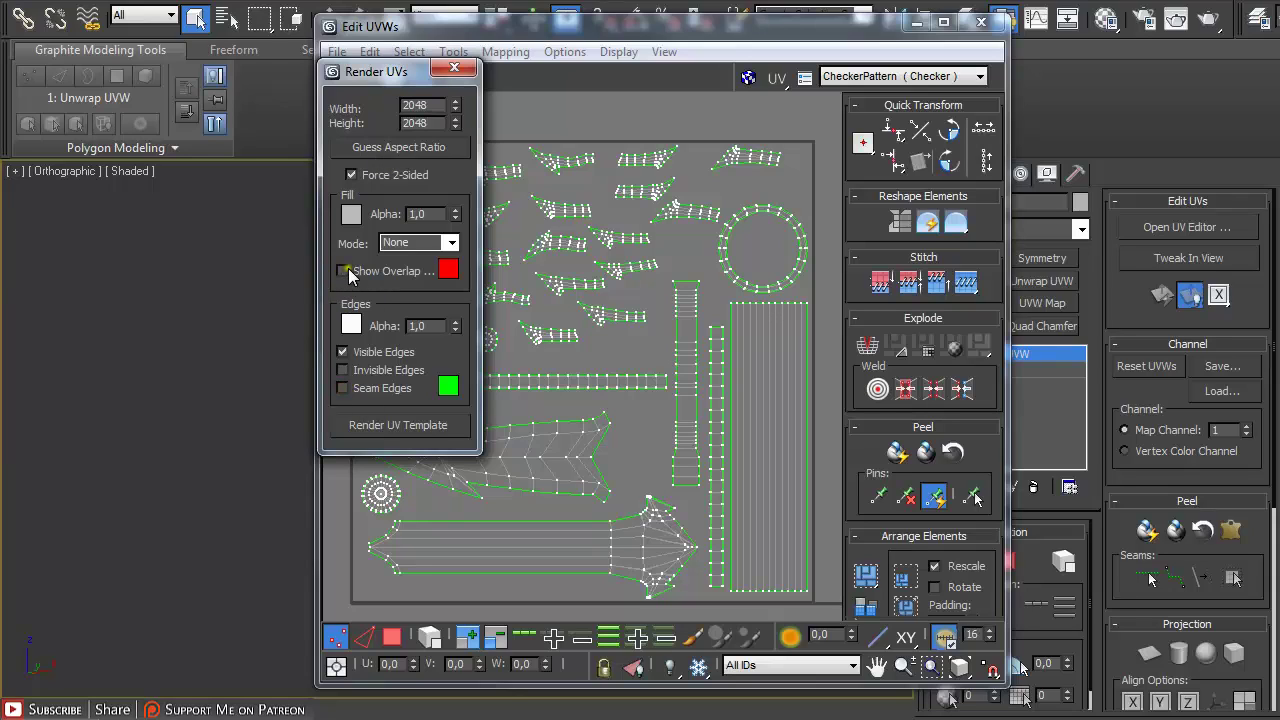
left_click(384, 426)
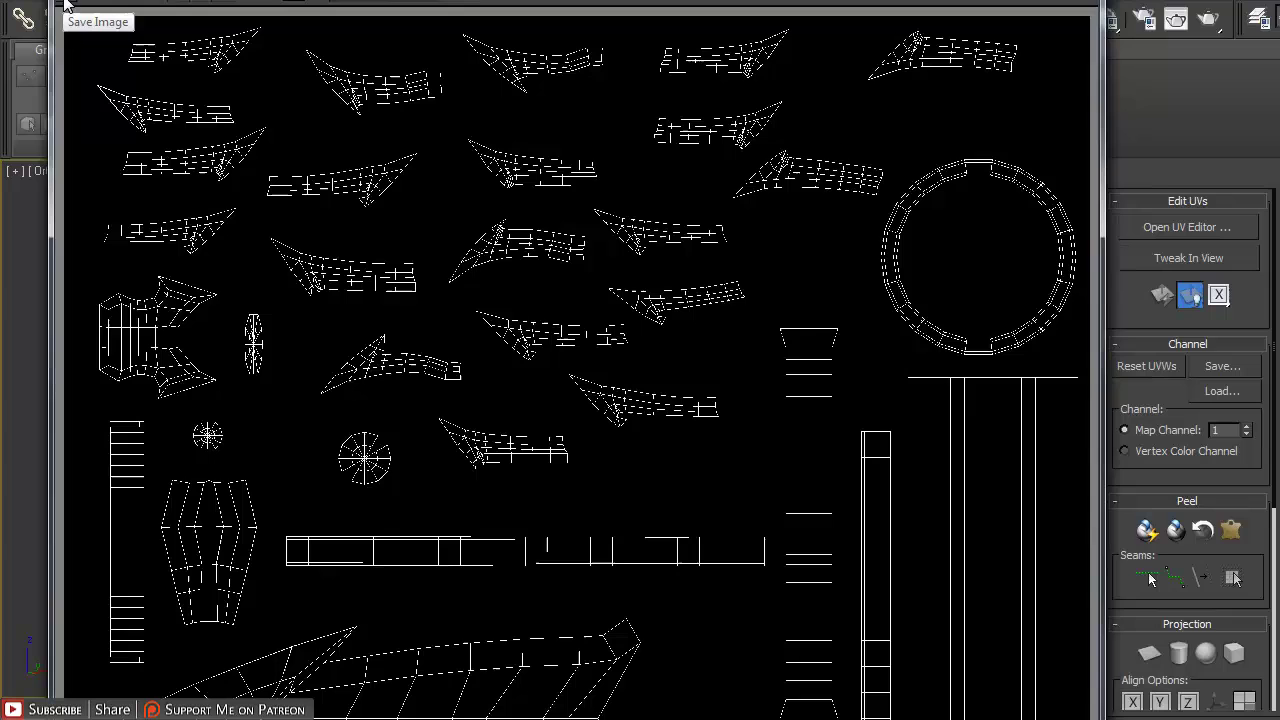
Step: Save the rendered UV template in the Textures folder as BattleStick01_UVMap.tif, using 8-bit color without compression
left_click(66, 6)
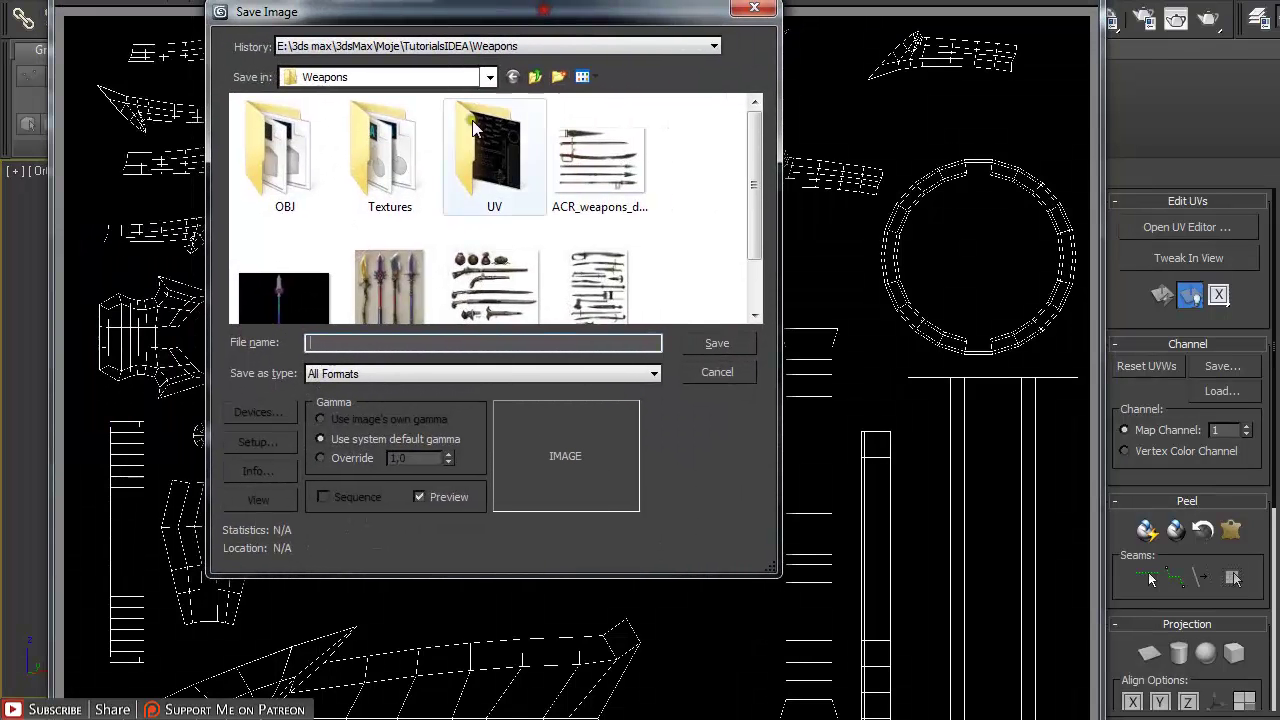
double_click(383, 155)
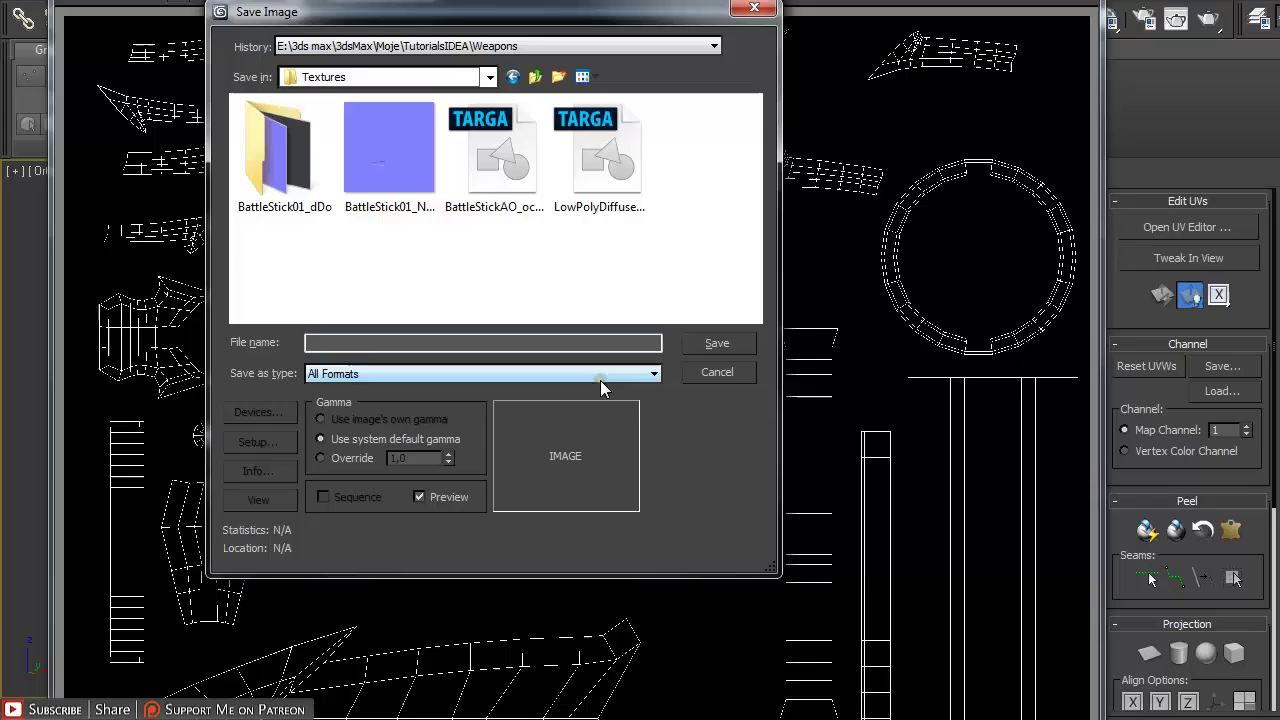
type("Battle")
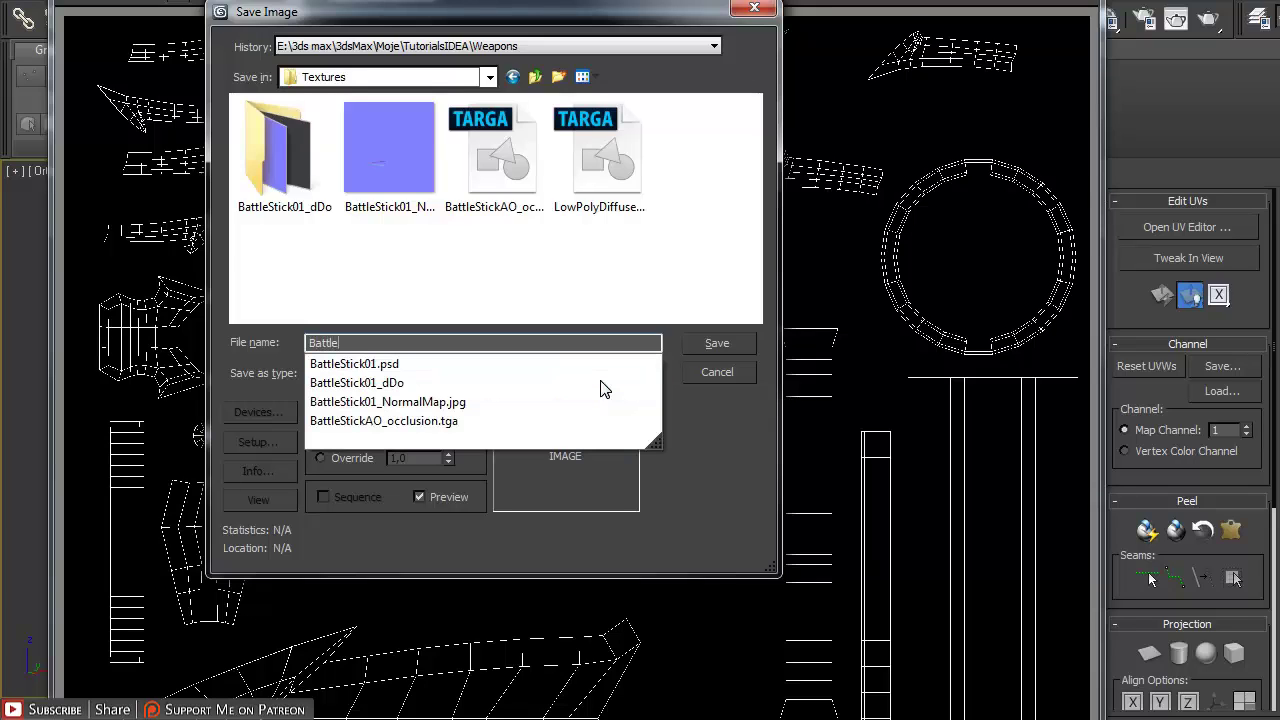
type("Stick01")
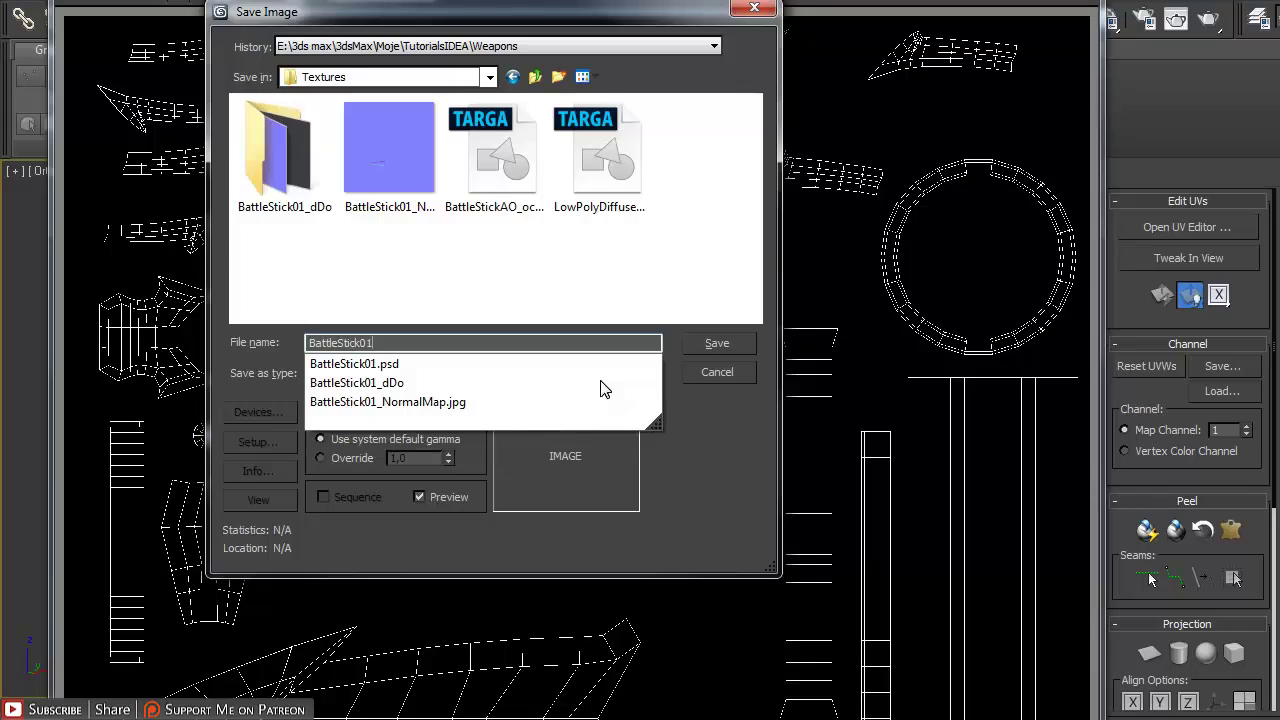
type("_UVM")
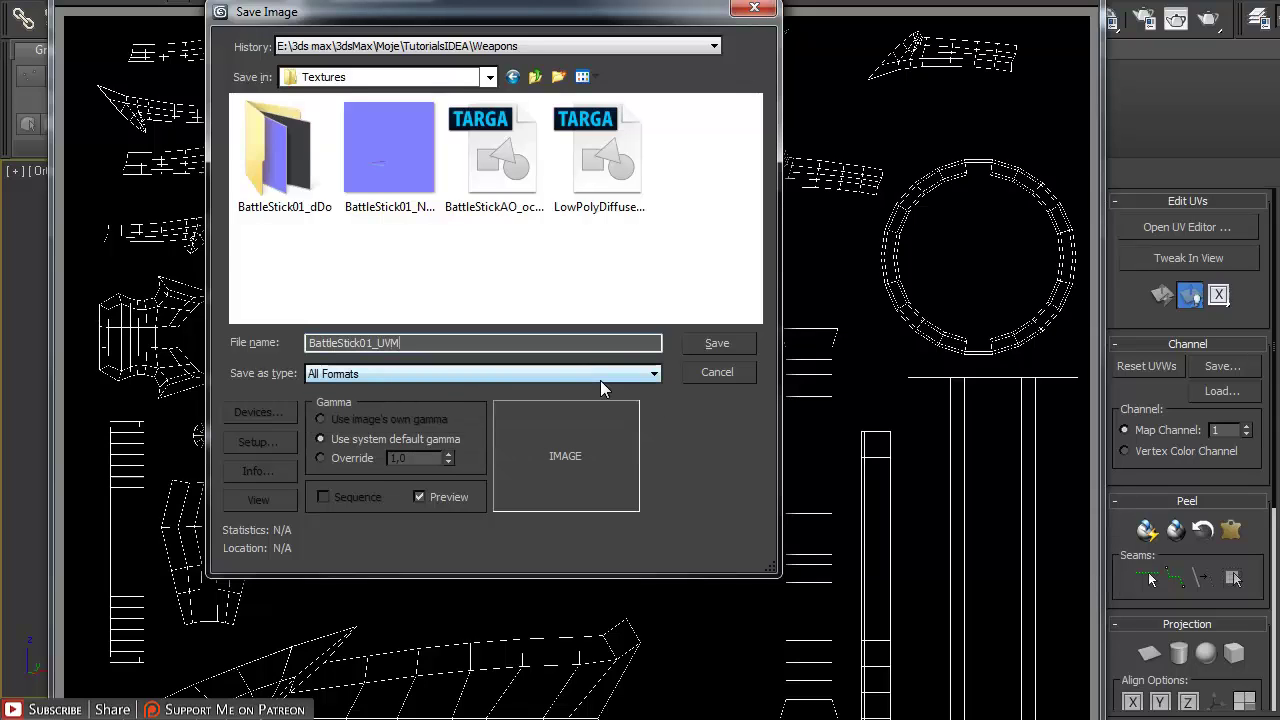
type("ap.tif")
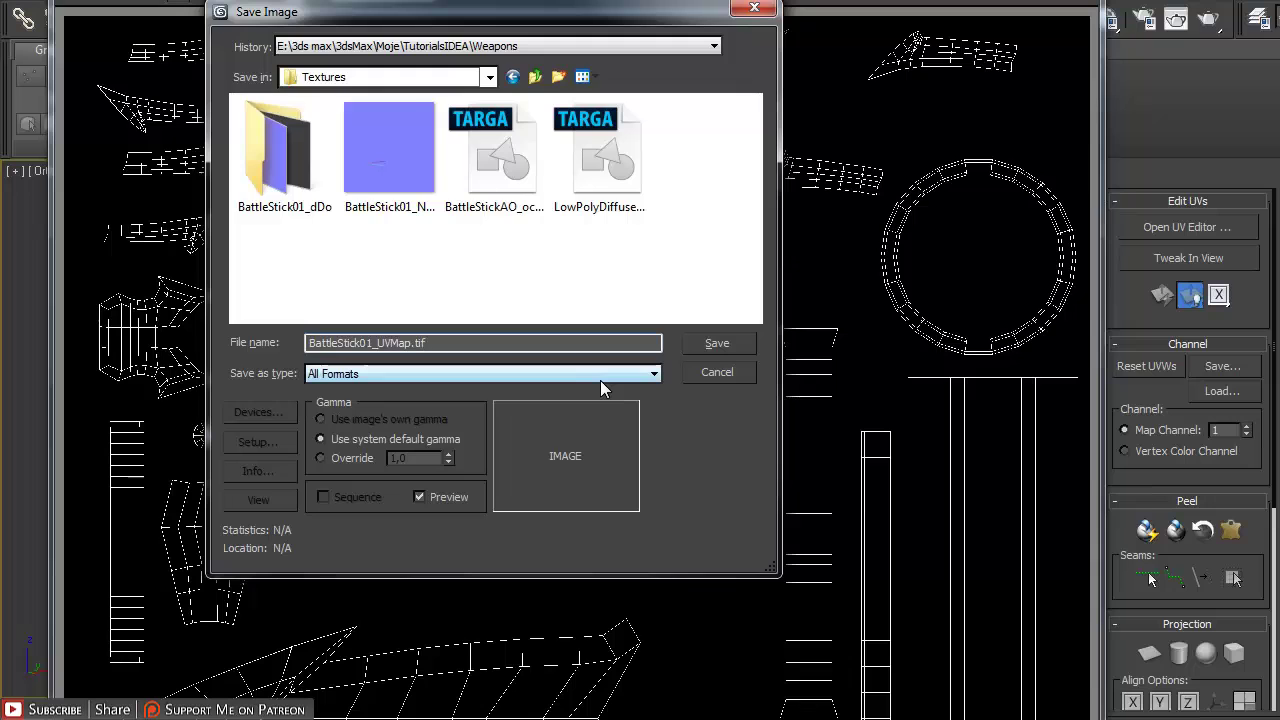
key("Return")
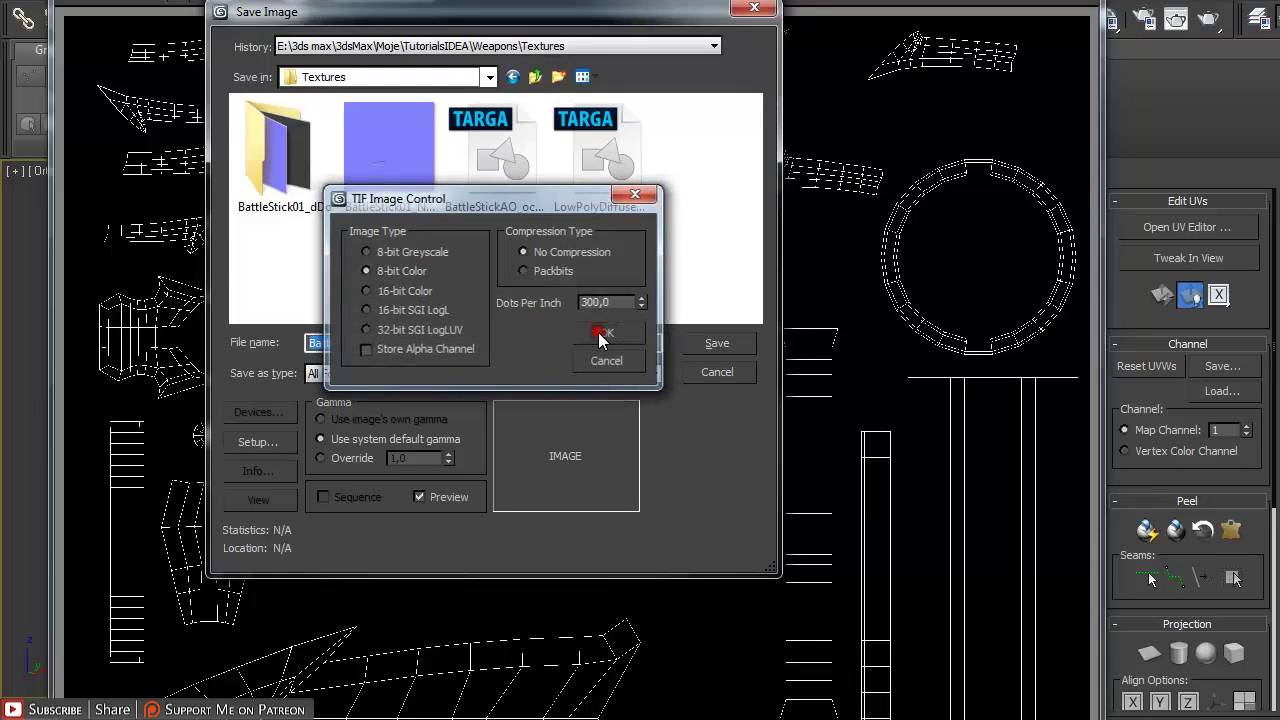
left_click(604, 332)
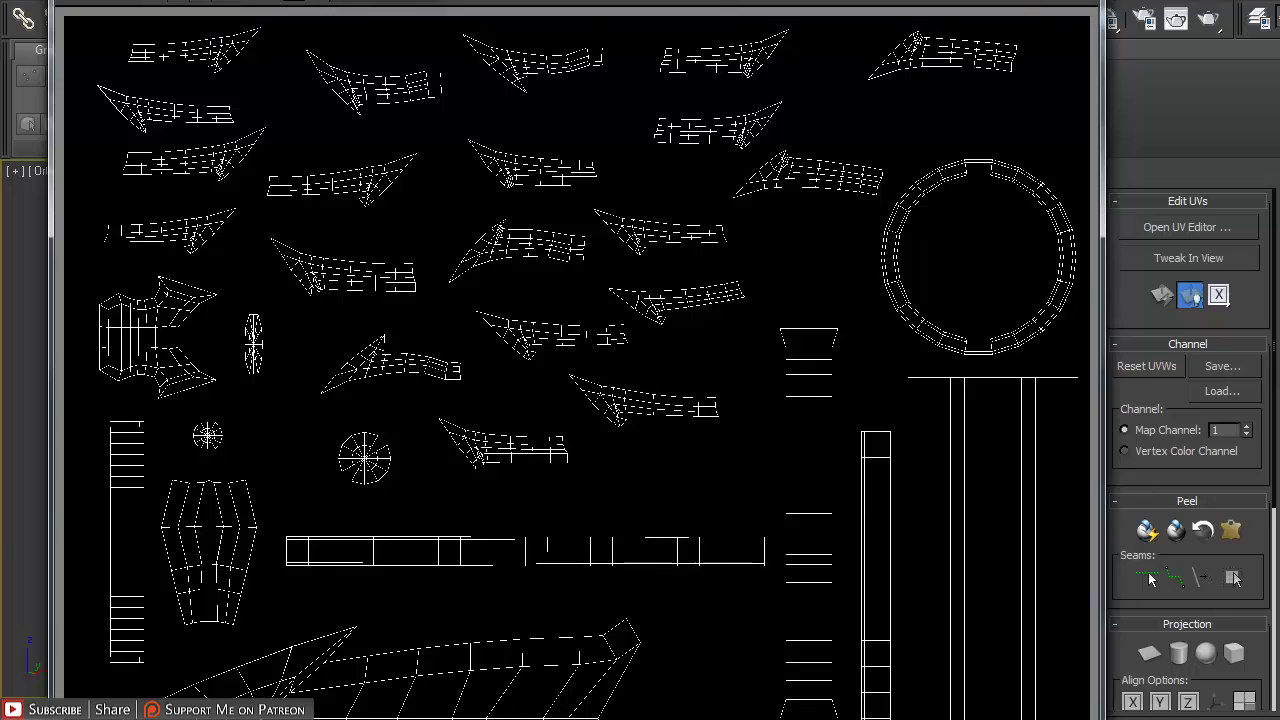
Step: Close the rendered template, the Render UVs dialog and the UV editor, and select the LowPoly spear
key("alt+F4")
left_click(454, 67)
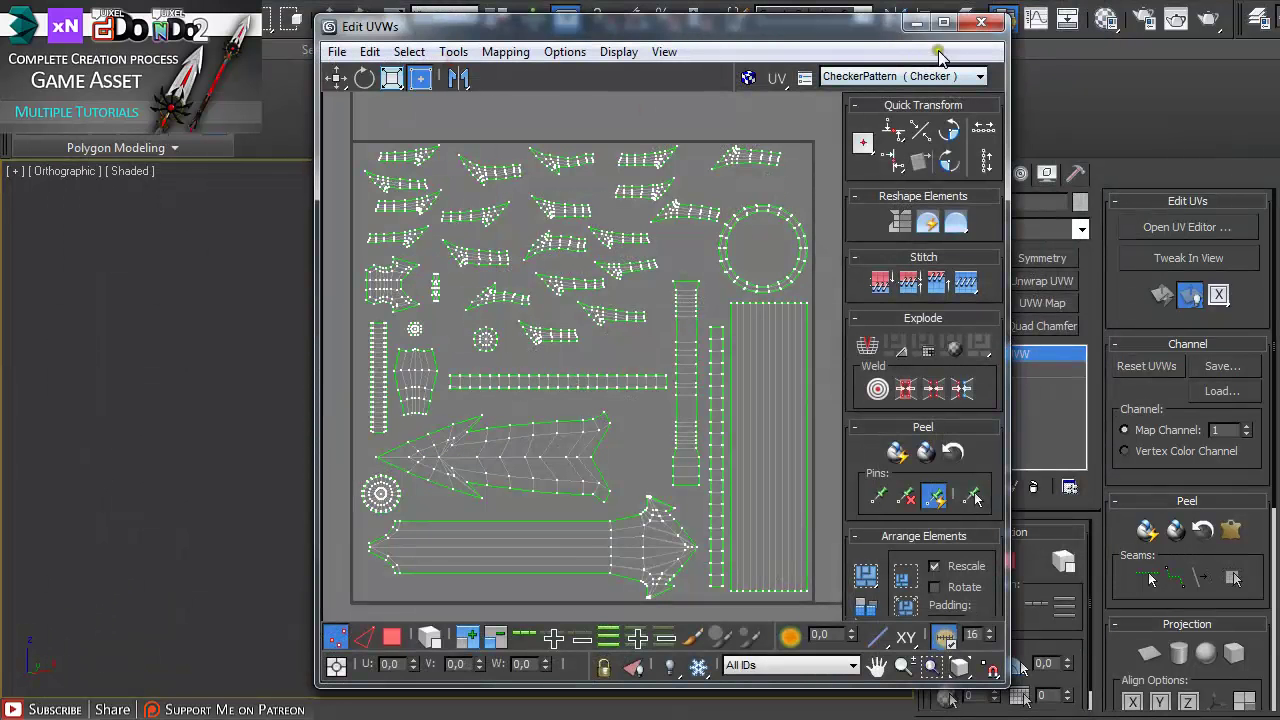
left_click(981, 21)
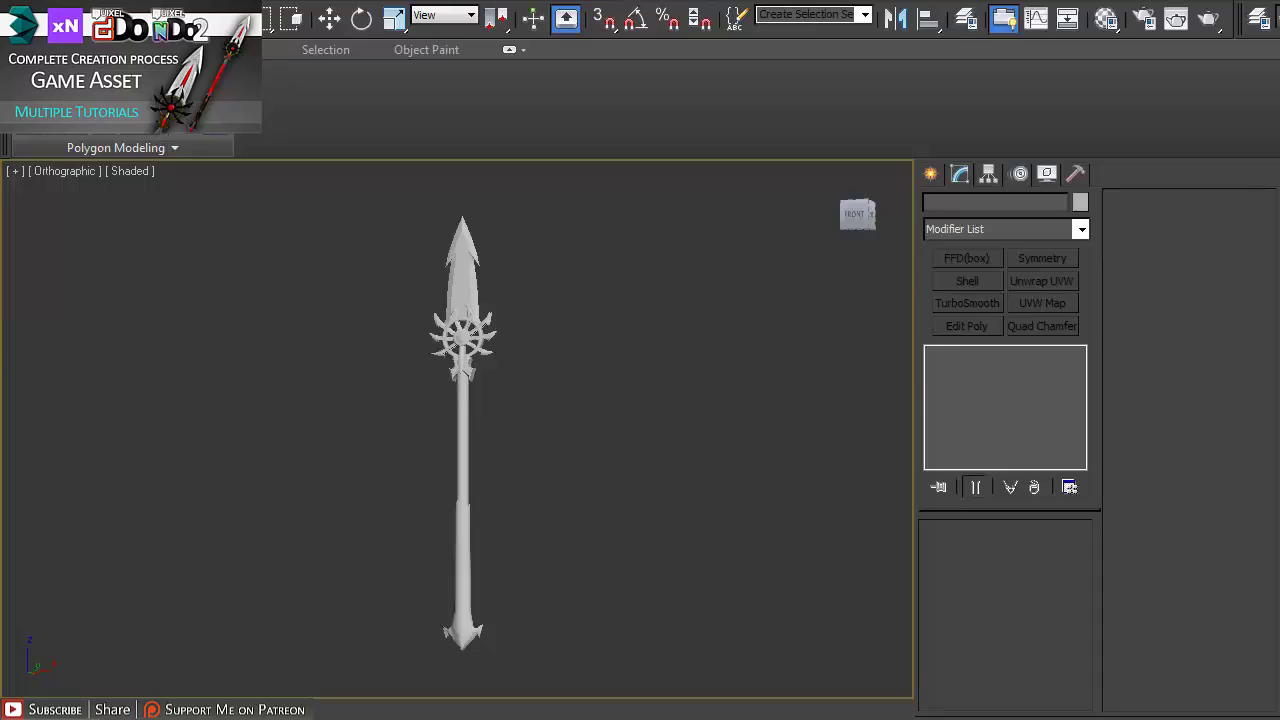
left_click(463, 288)
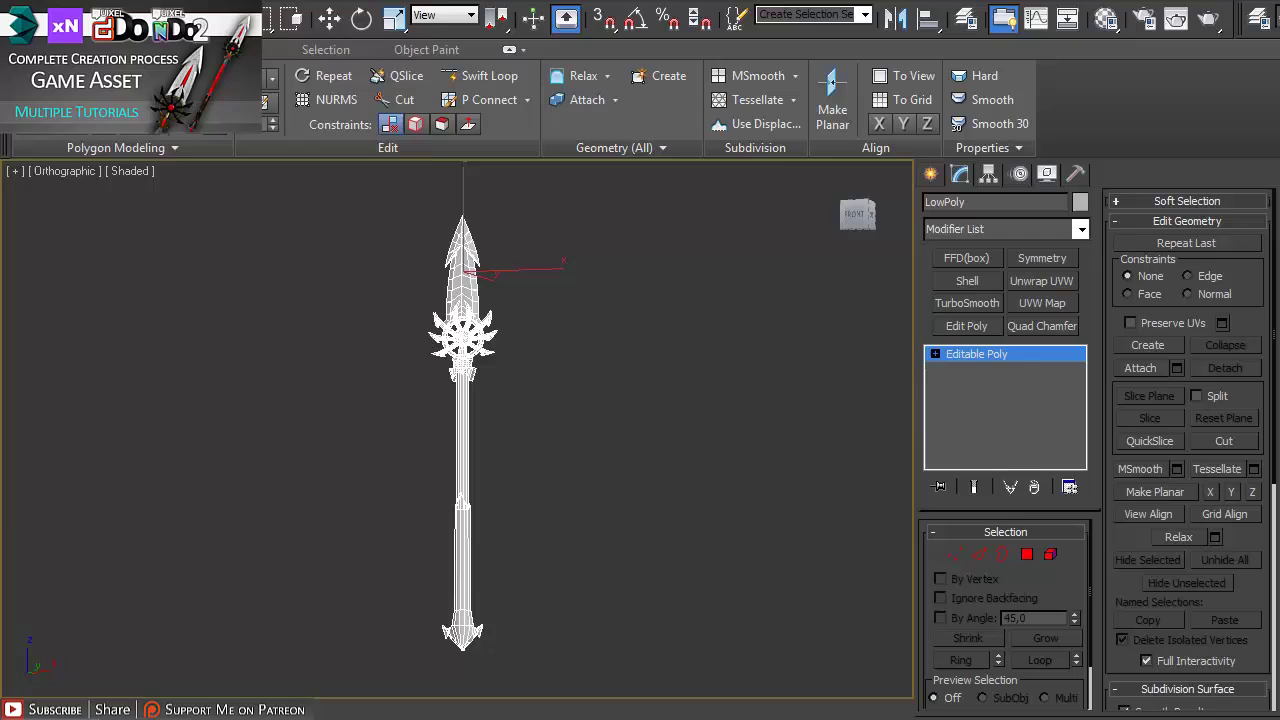
left_click(20, 20)
mouse_move(96, 294)
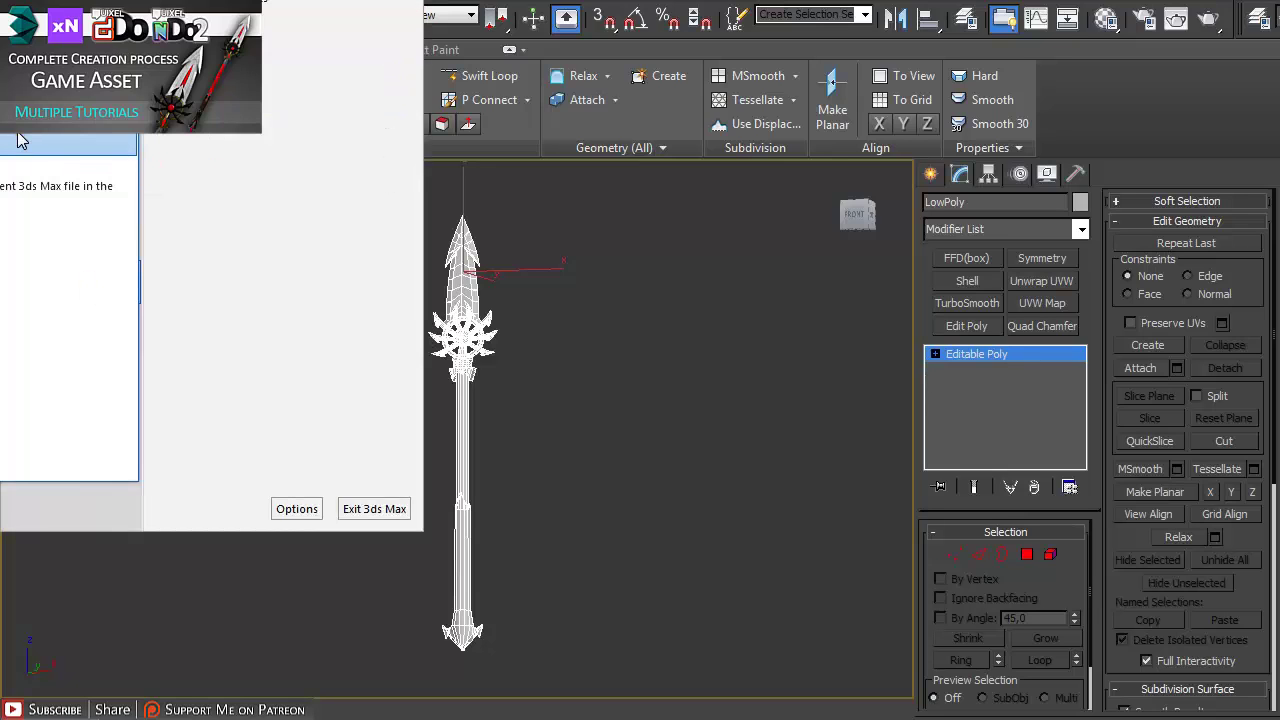
left_click(709, 424)
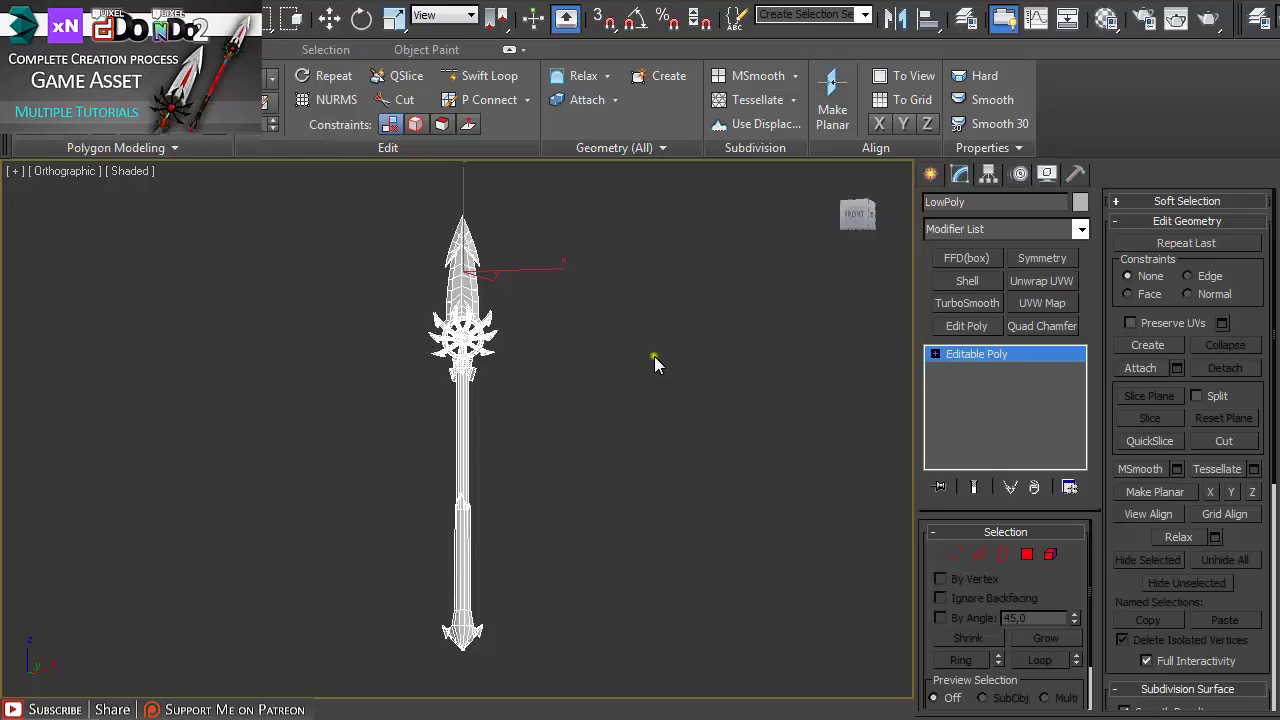
middle_click_drag(655, 358, 663, 362)
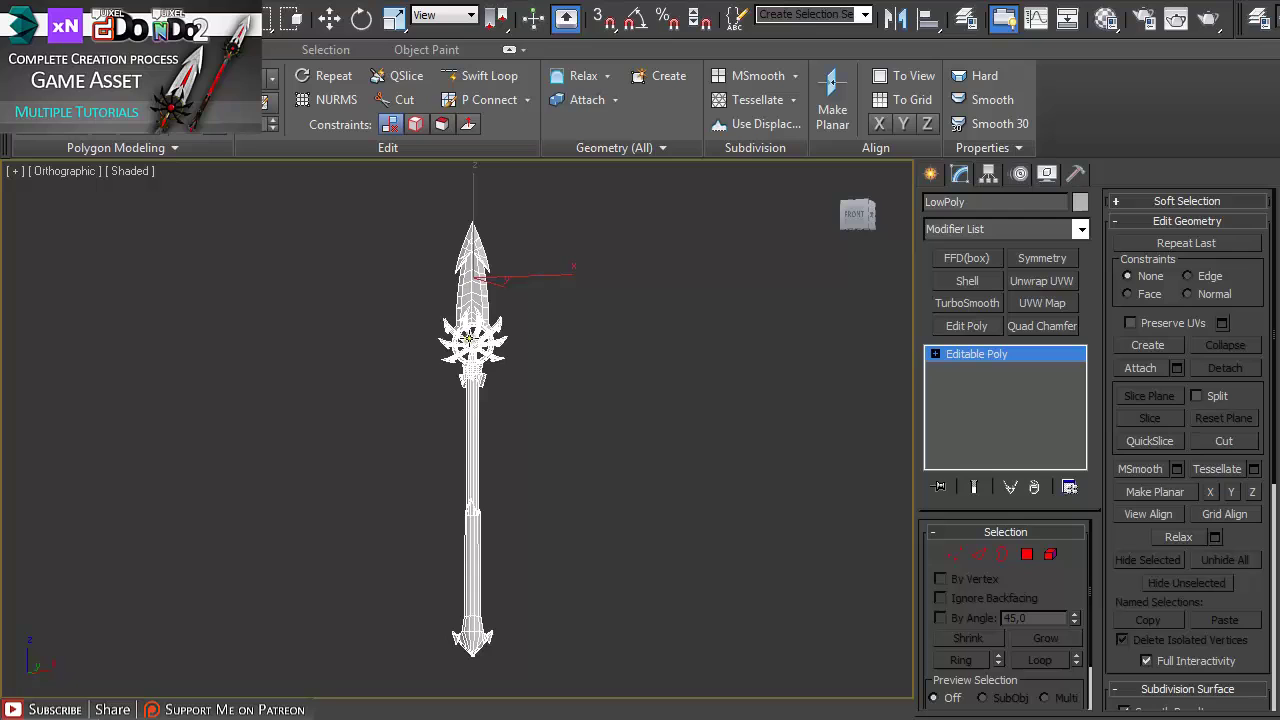
Step: Add a Tessellate modifier to the LowPoly spear, operating on polygons with the Face-Center method
left_click(990, 227)
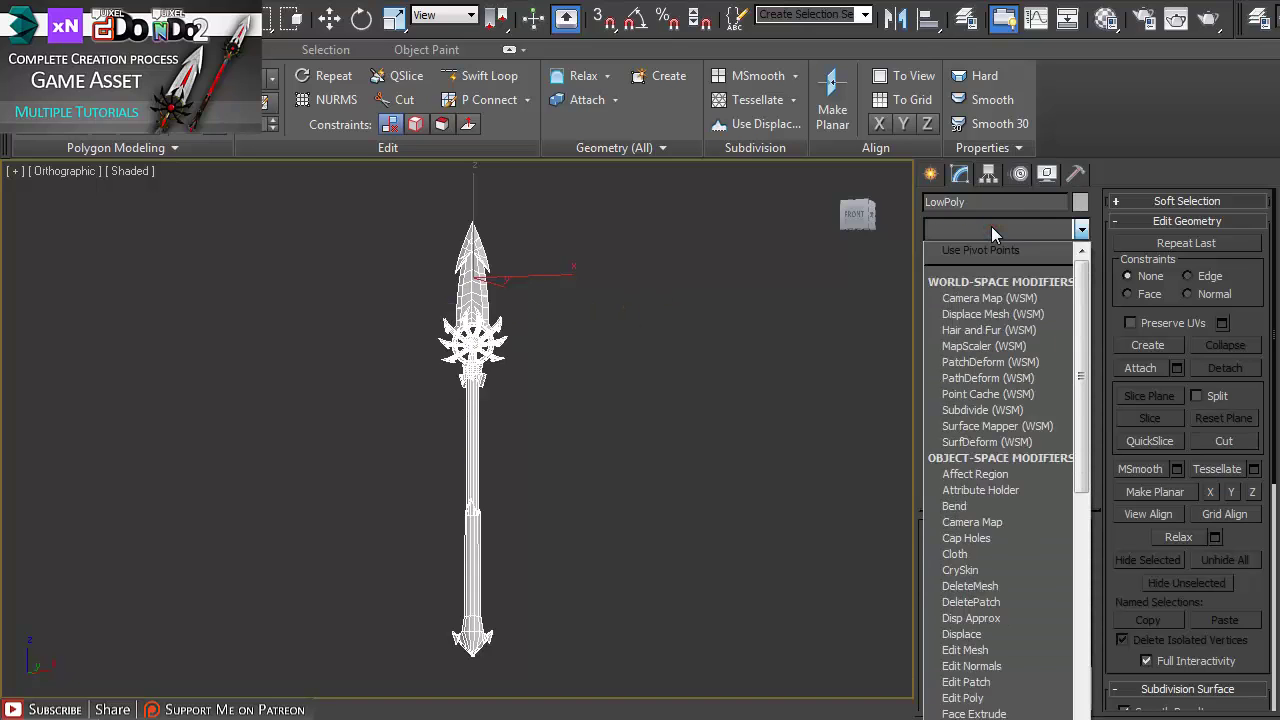
type("tes")
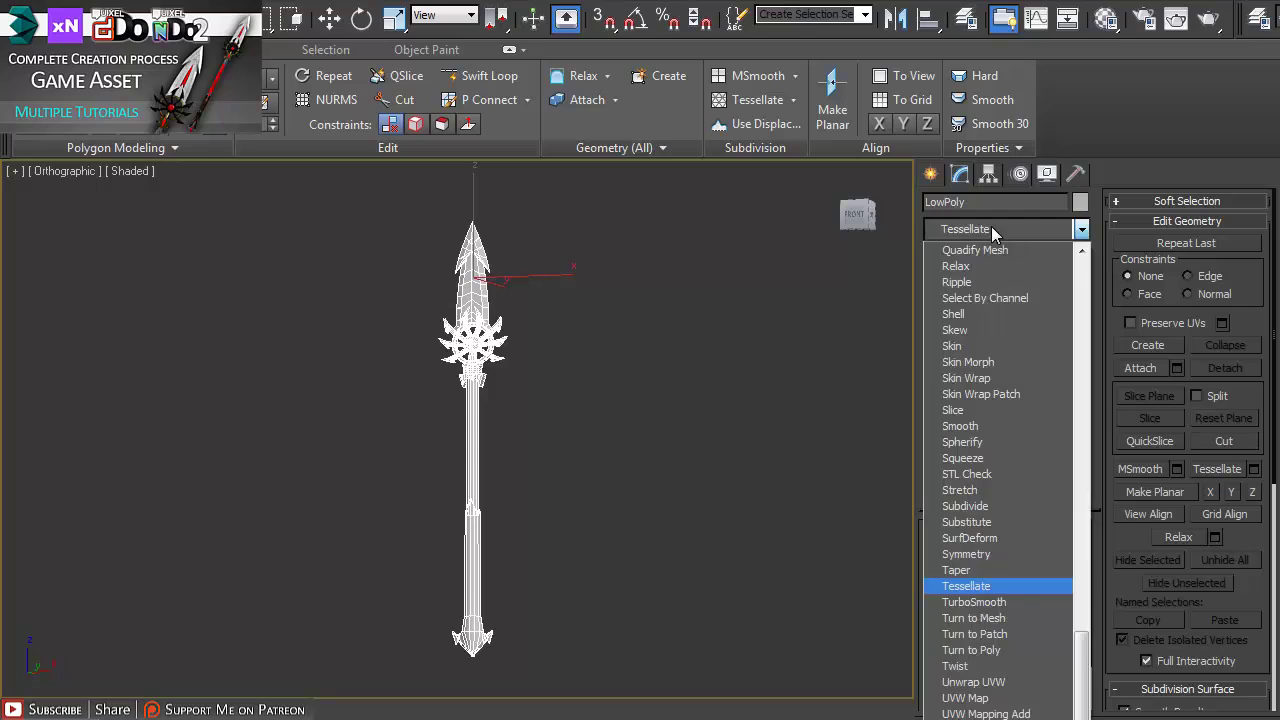
key("Return")
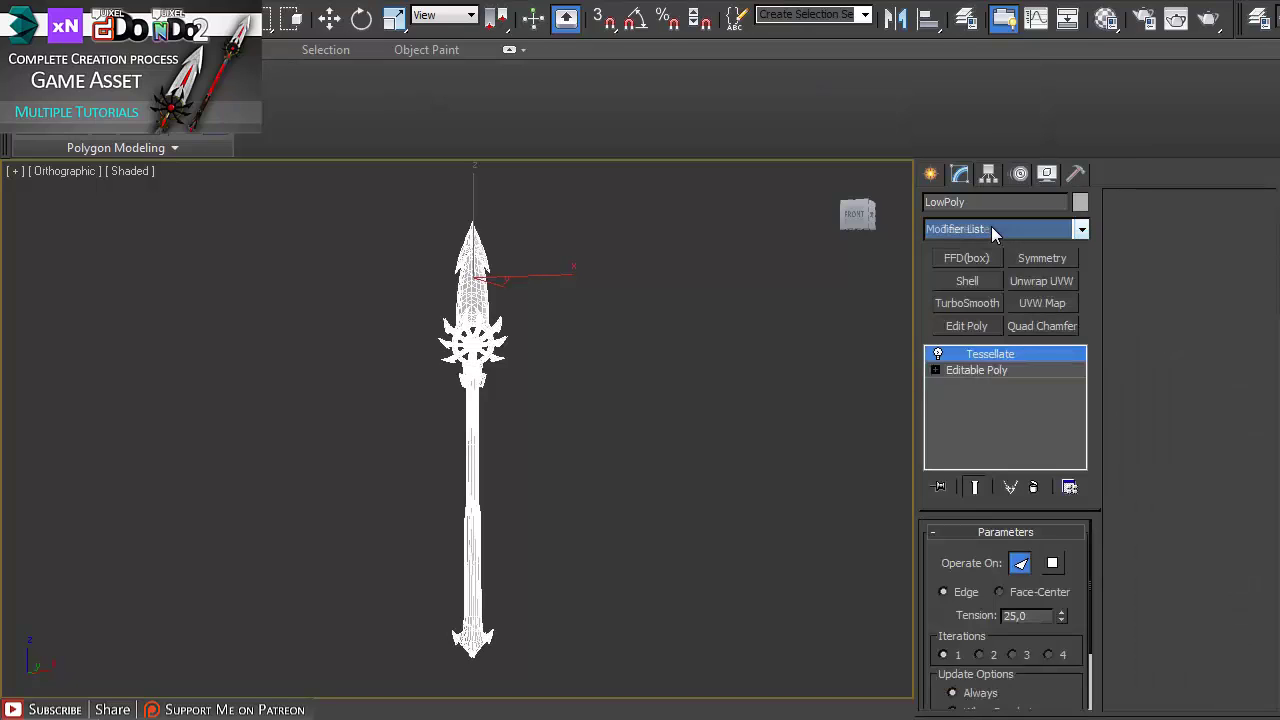
left_click(1053, 565)
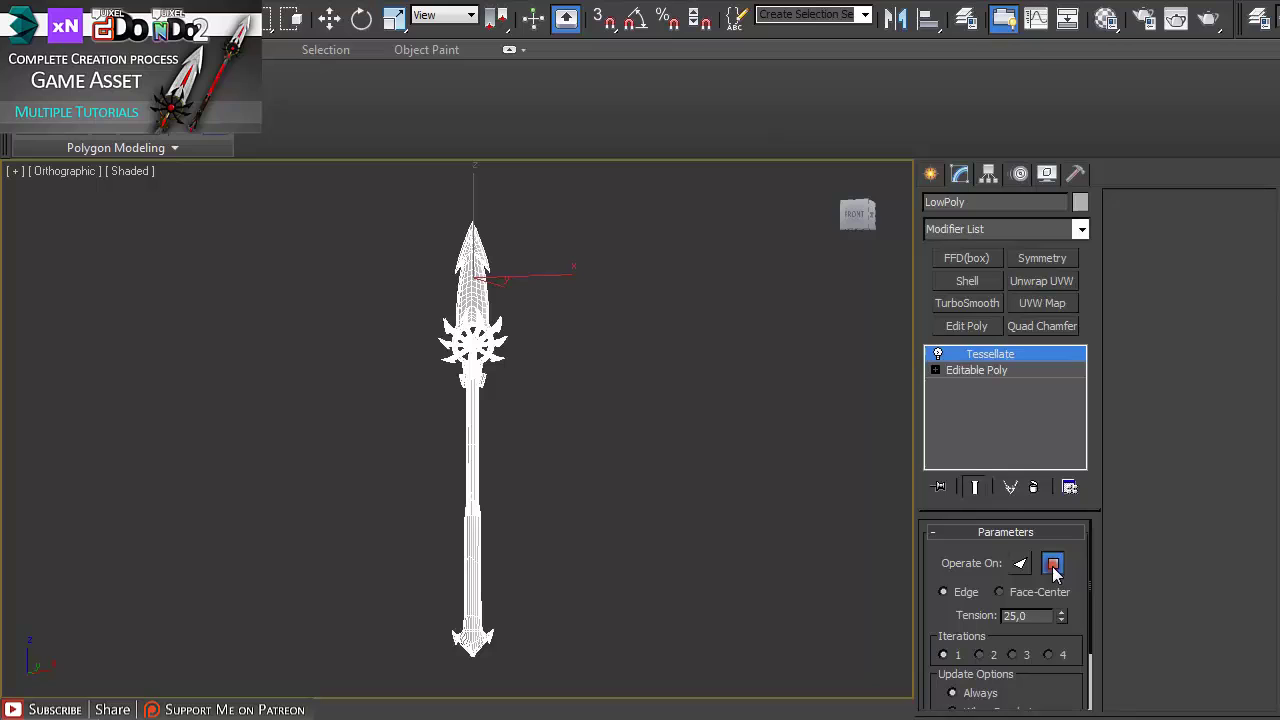
left_click(999, 592)
scroll(497, 337, "up", 8)
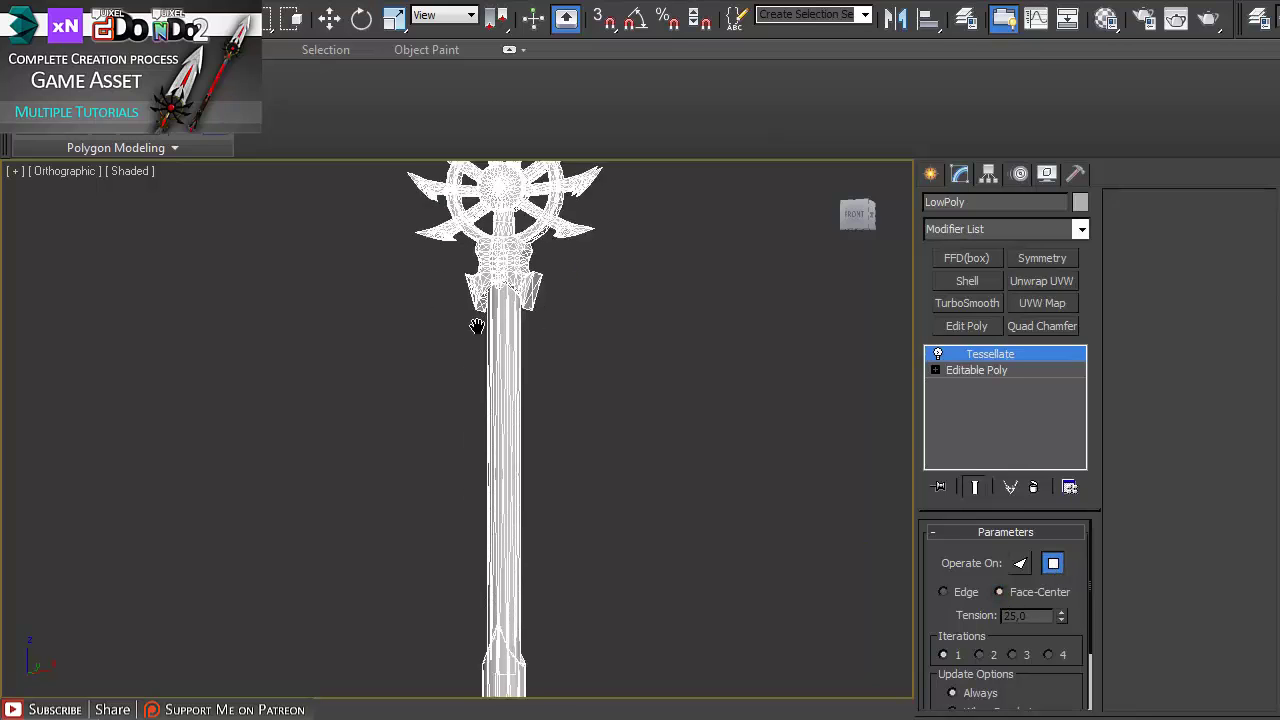
middle_click_drag(555, 271, 541, 508)
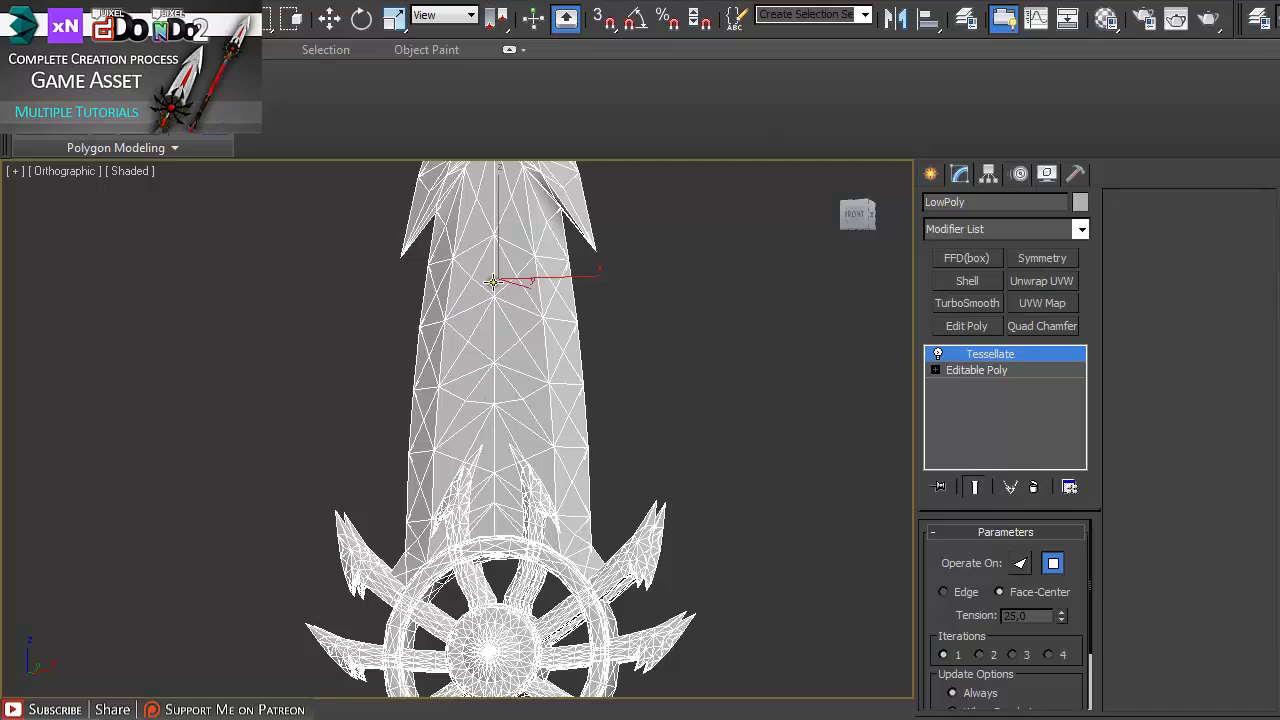
scroll(491, 282, "down", 4)
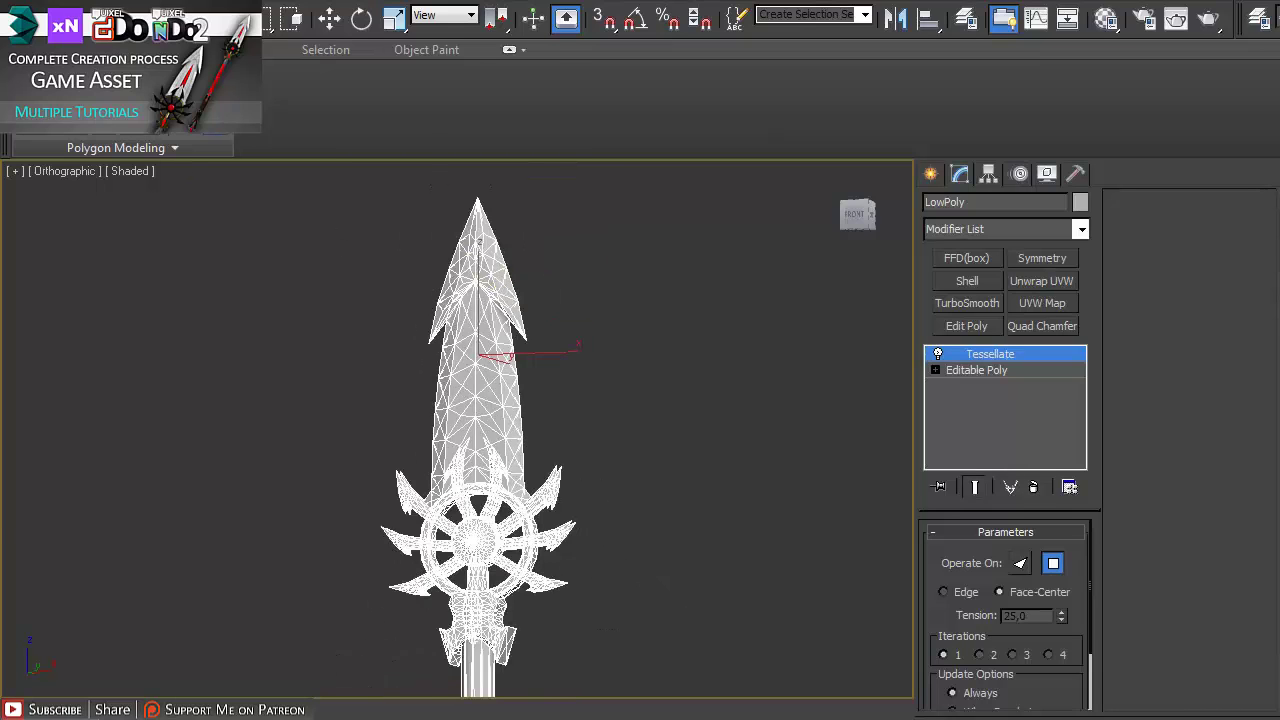
Step: Start exporting the tessellated LowPoly spear and browse to the Weapons project's OBJ folder
left_click(18, 4)
mouse_move(104, 287)
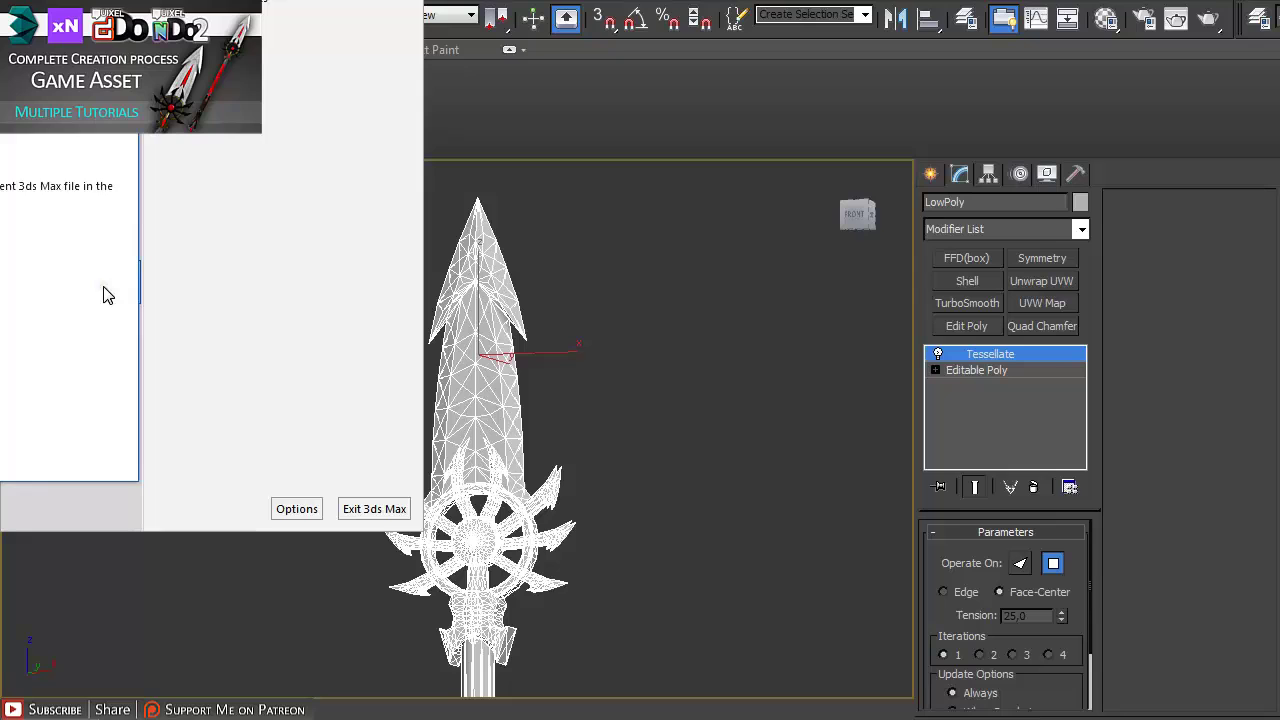
left_click(9, 133)
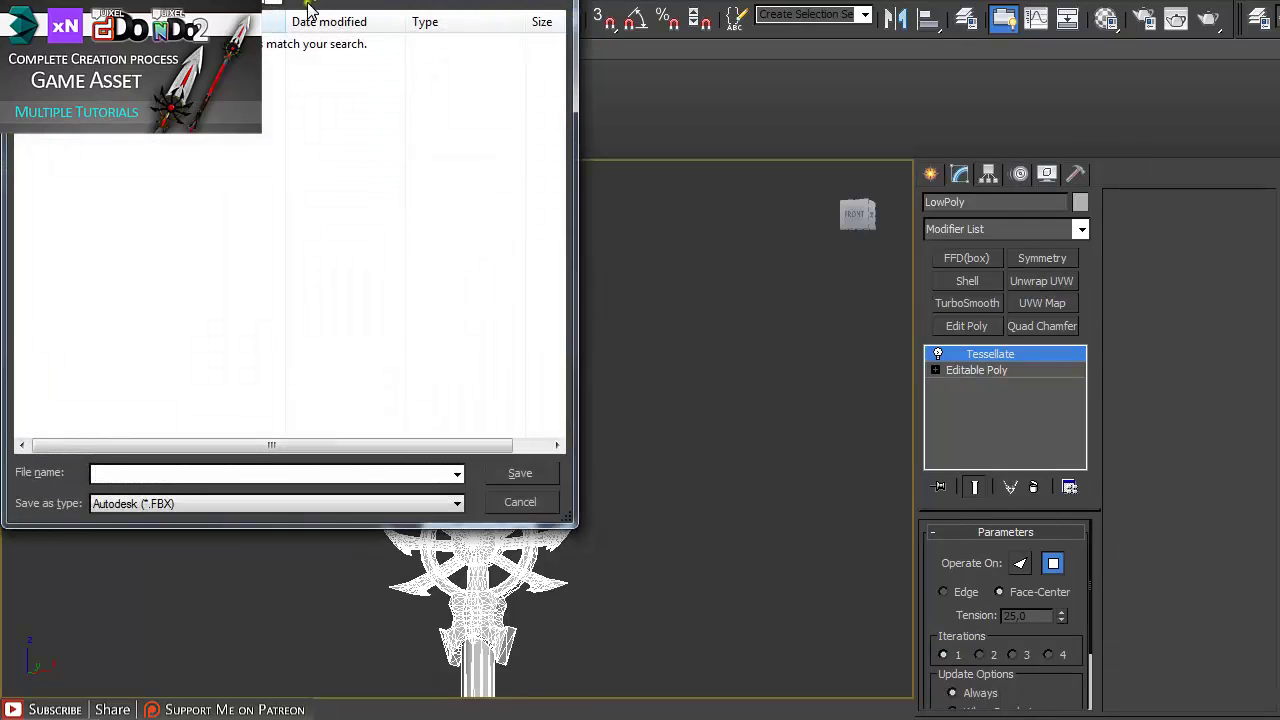
left_click(275, 4)
left_click(127, 207)
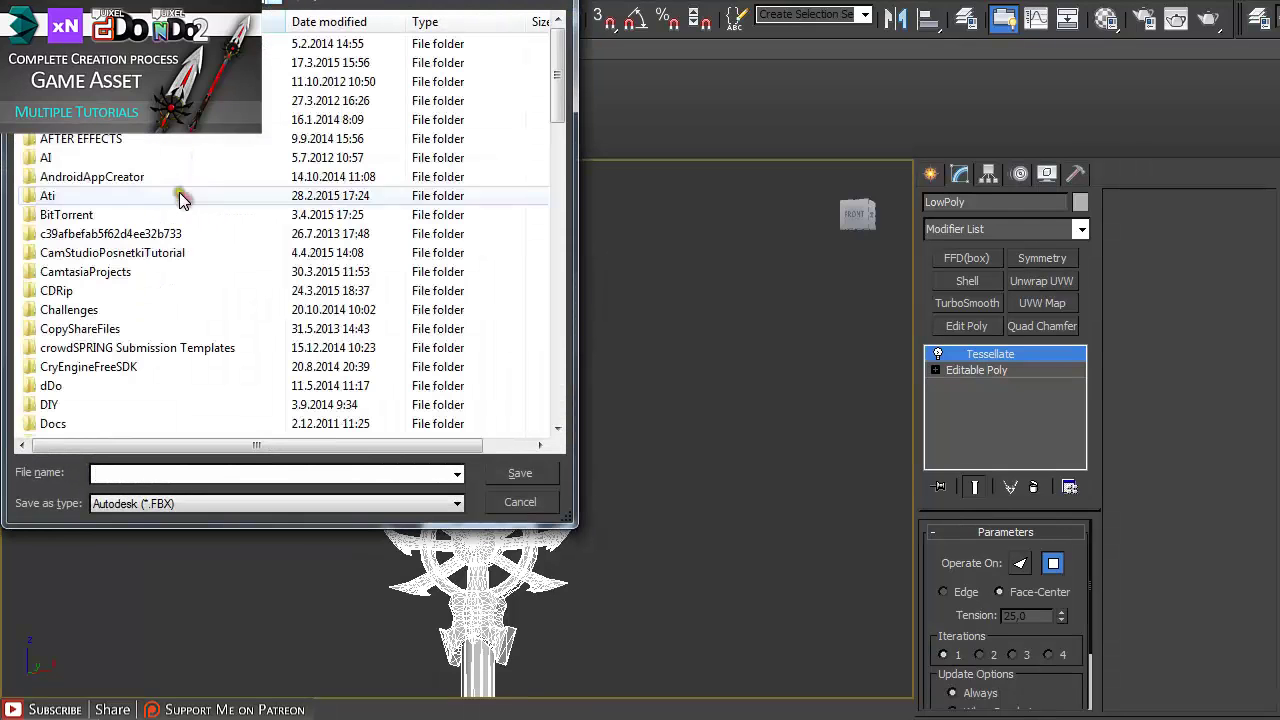
double_click(127, 82)
double_click(127, 44)
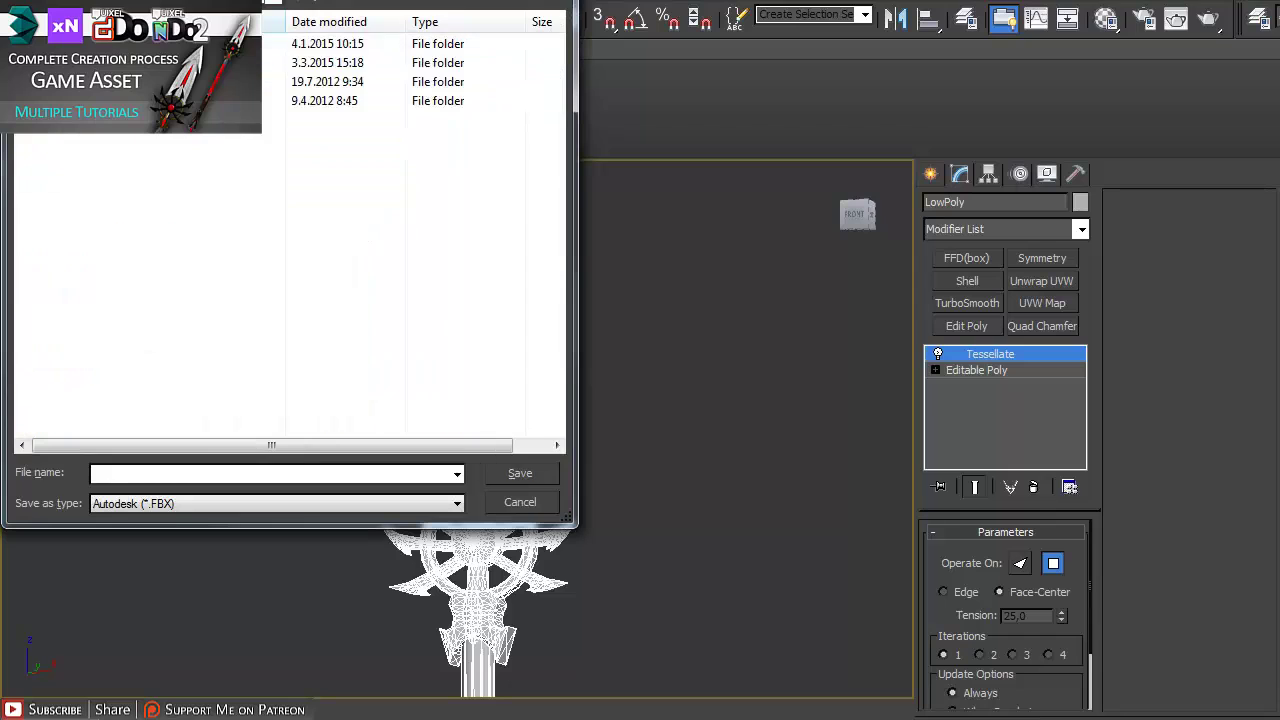
double_click(127, 63)
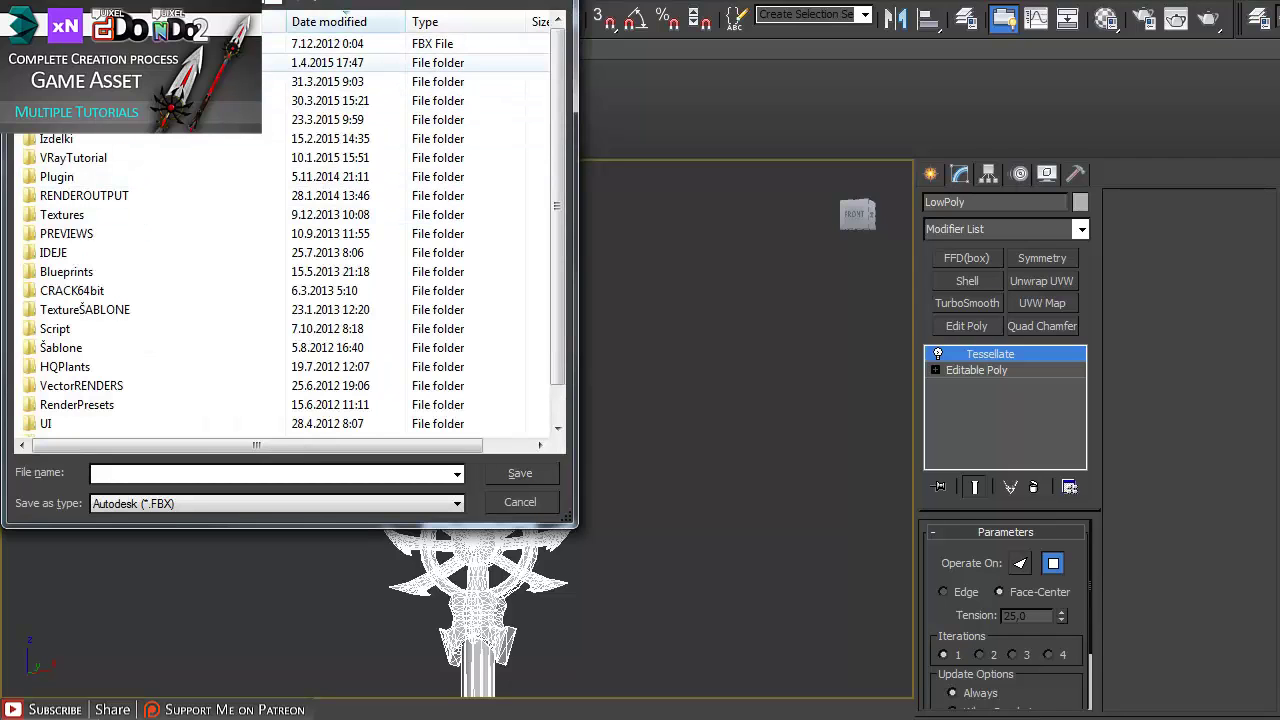
double_click(115, 65)
double_click(140, 70)
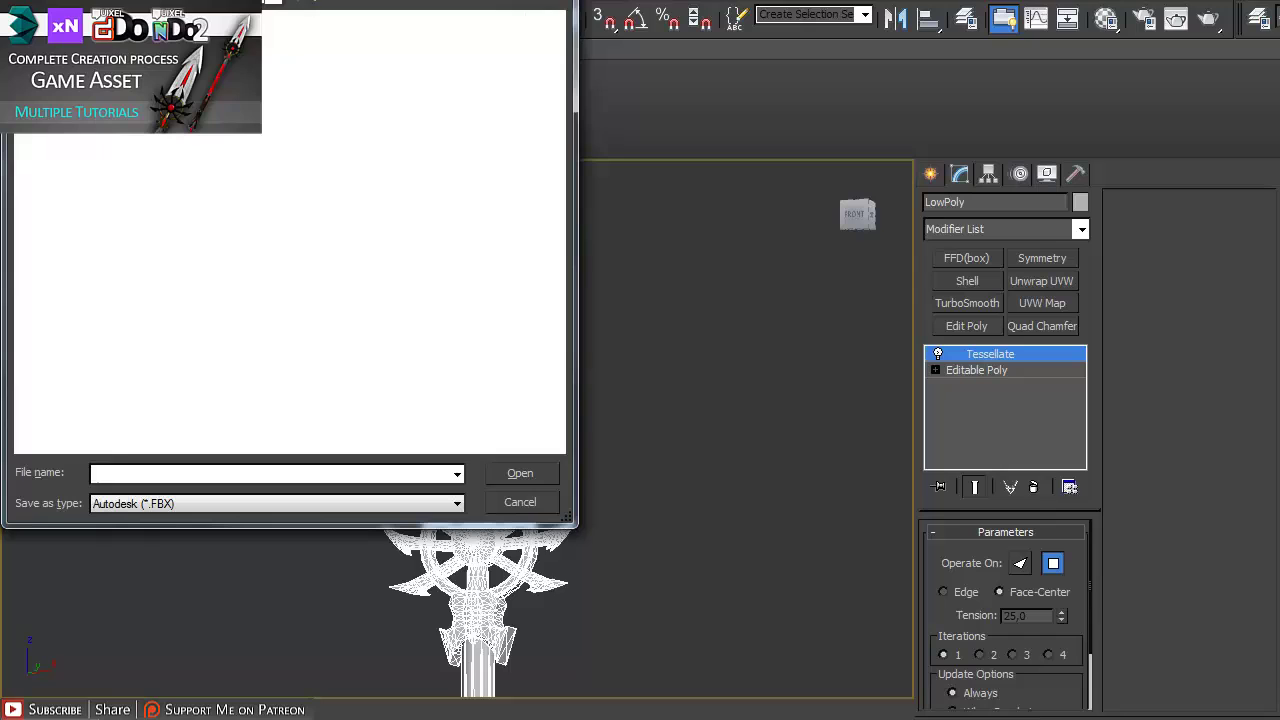
left_click(140, 70)
Step: Choose the gw::OBJ-Exporter format and the existing BattleStick1_tessaleted file name, and cancel the export
left_click(202, 500)
left_click(258, 716)
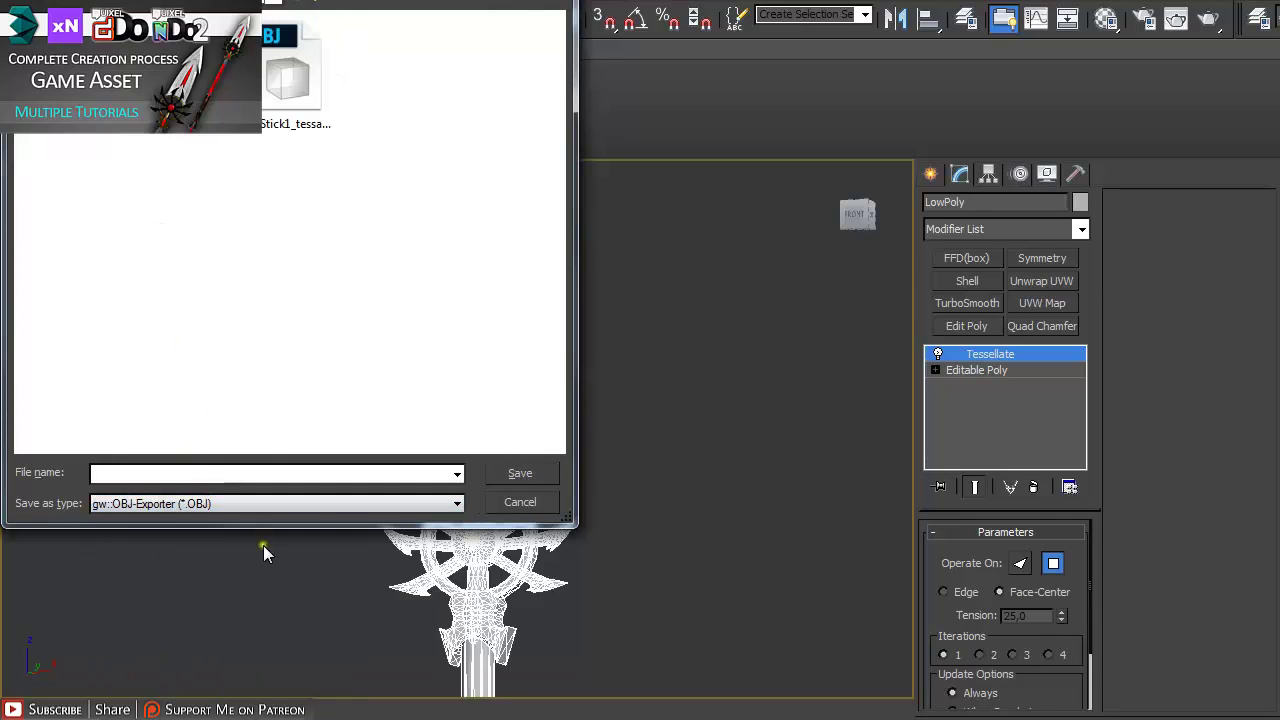
left_click(265, 70)
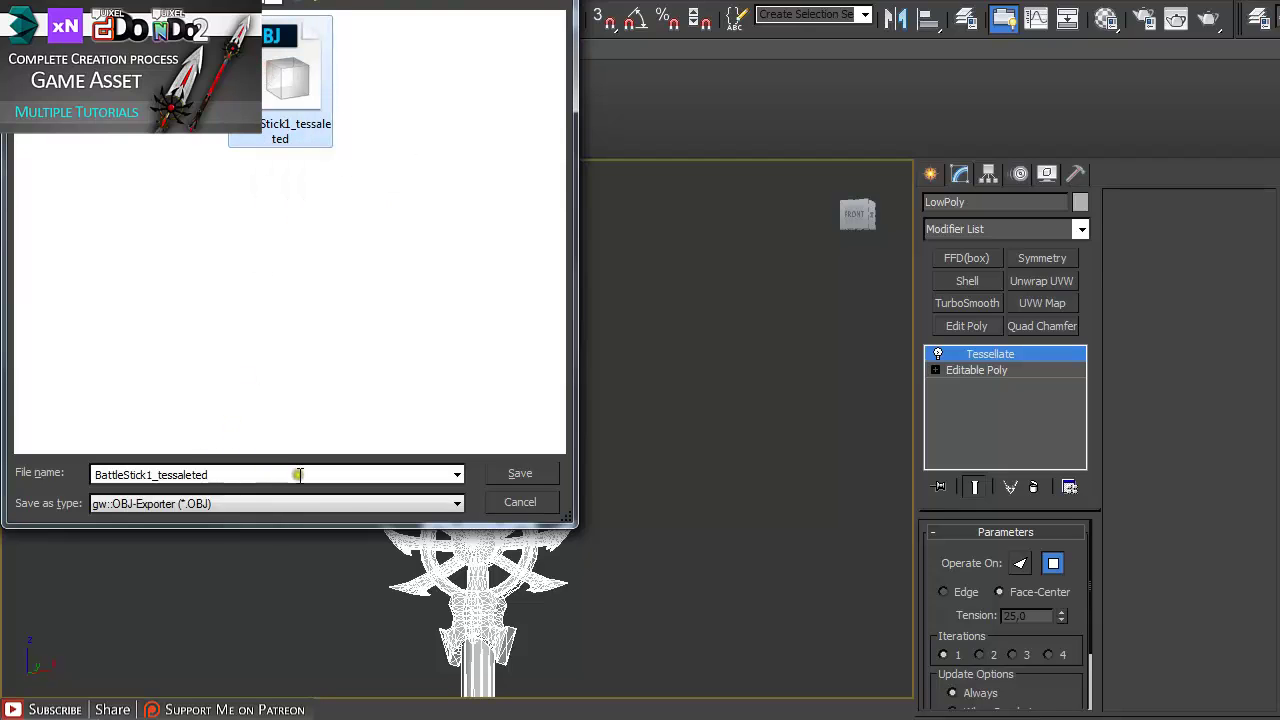
left_click(520, 502)
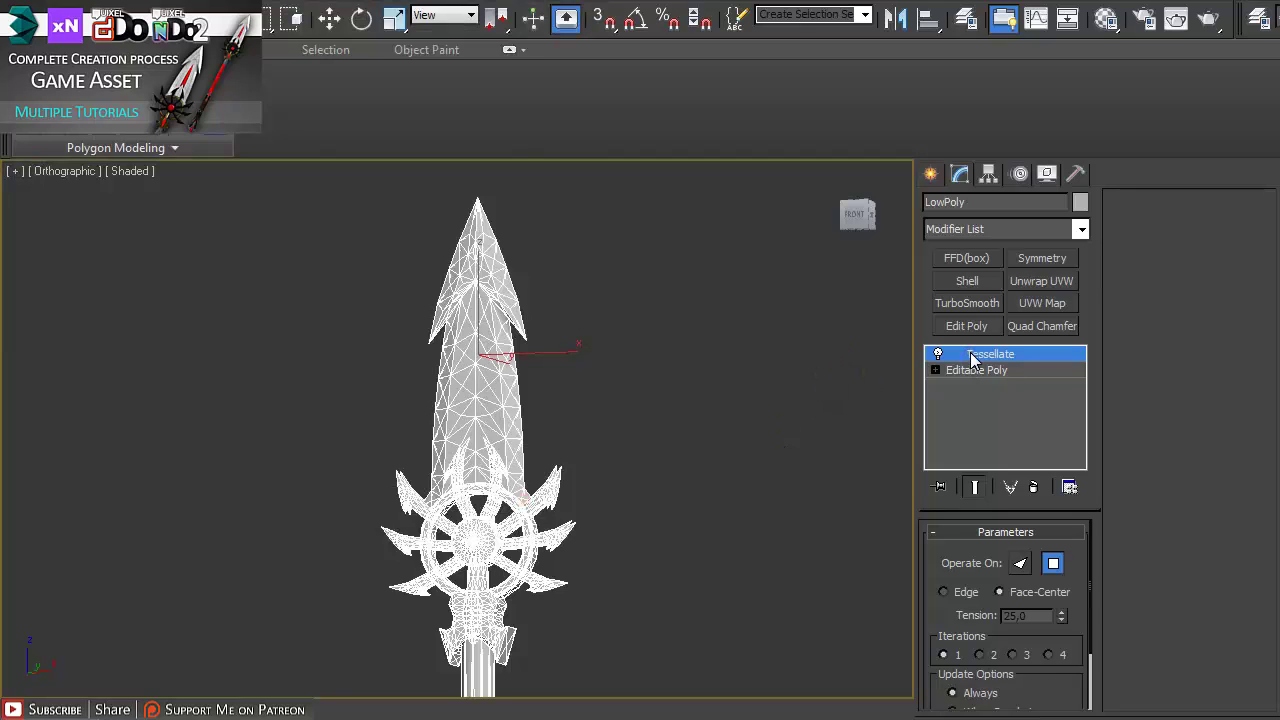
Step: Remove the Tessellate modifier from the LowPoly spear
left_click(1033, 486)
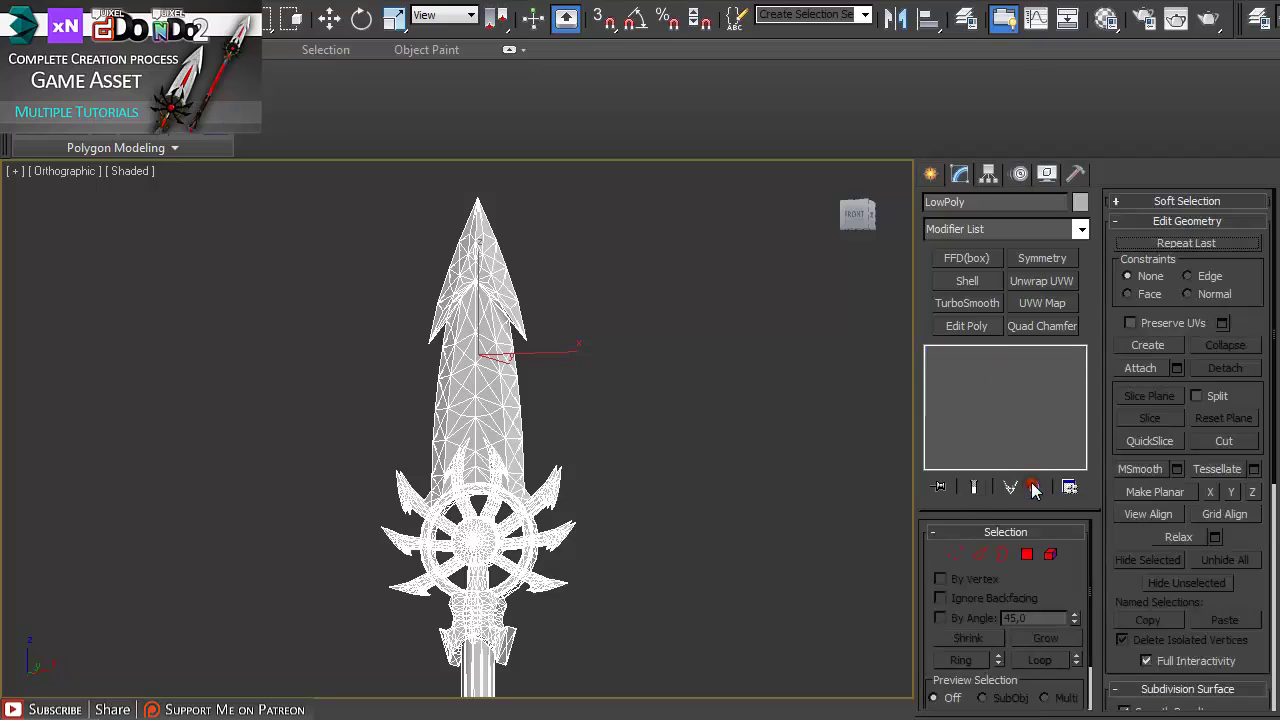
middle_click_drag(563, 445, 532, 364)
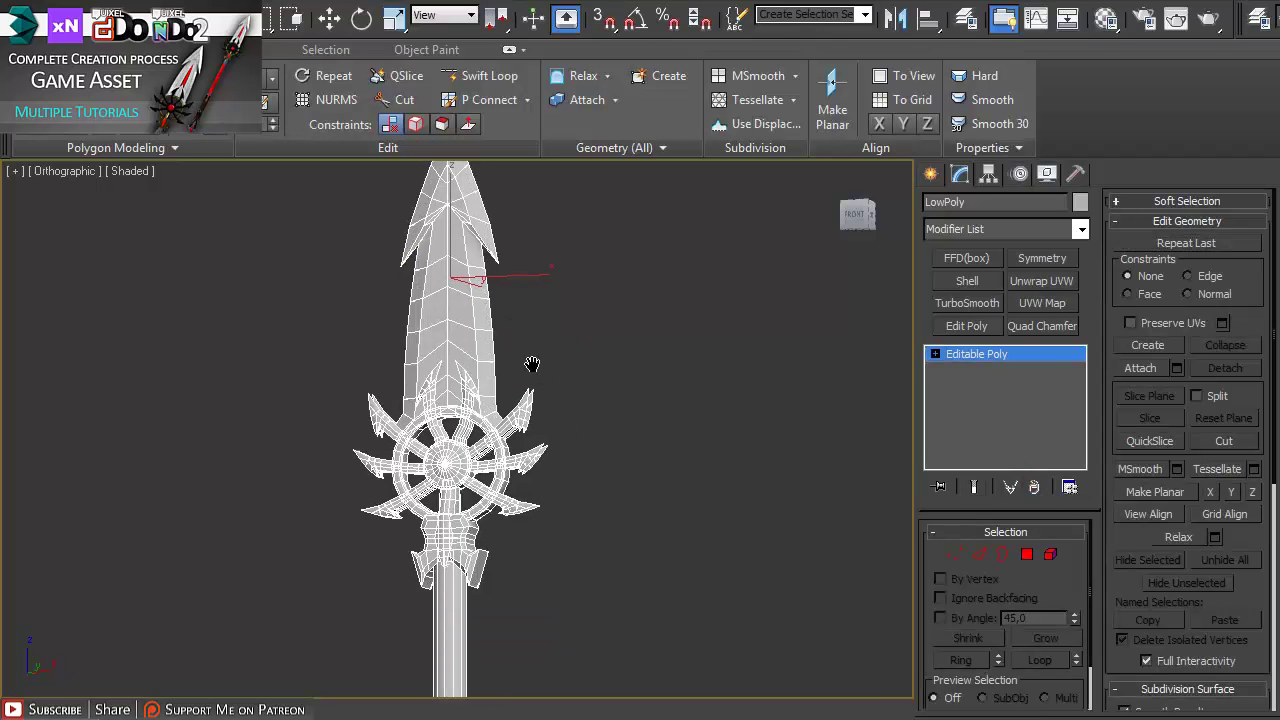
scroll(532, 366, "down", 3)
middle_click_drag(562, 510, 565, 445)
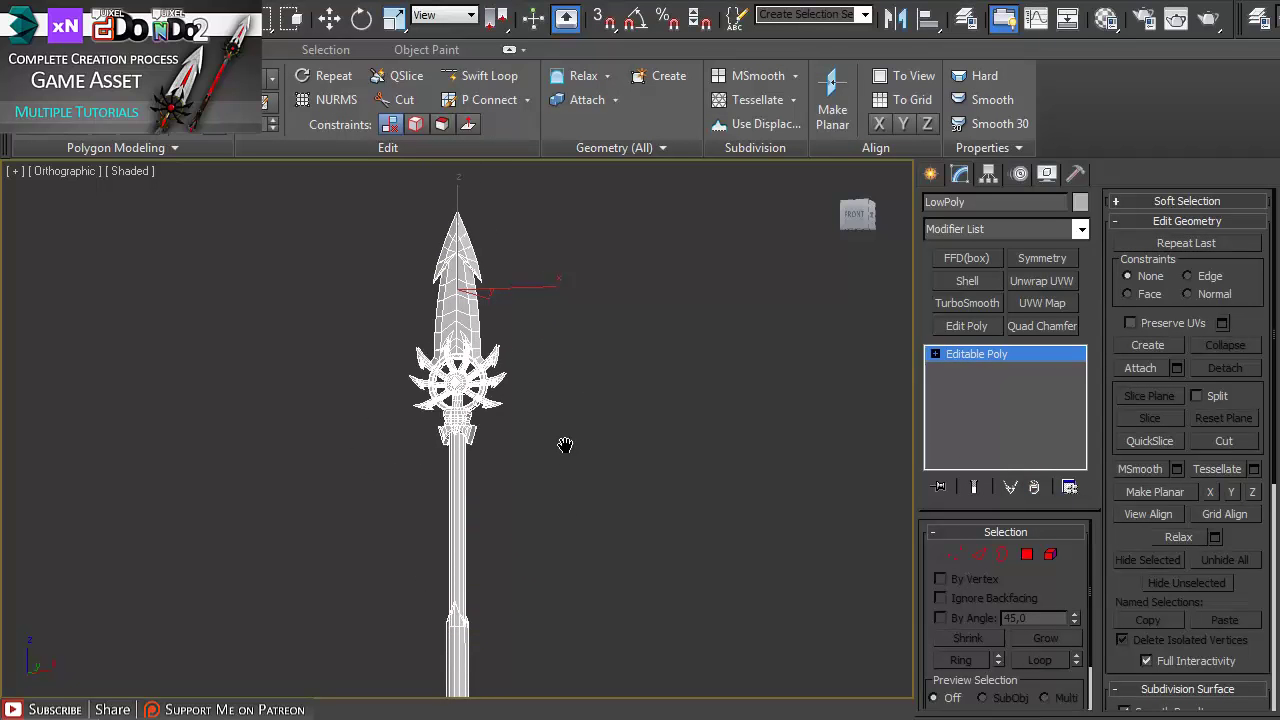